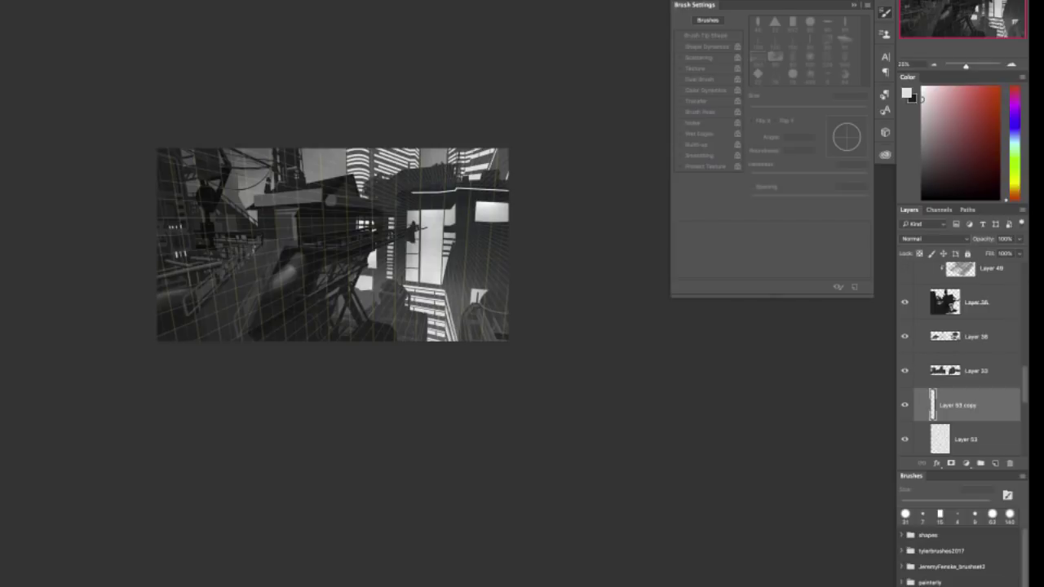
# Toggle the visibility of Layer 53 copy and Layer 53 to check what each contributes to the image.
pyautogui.press('b')
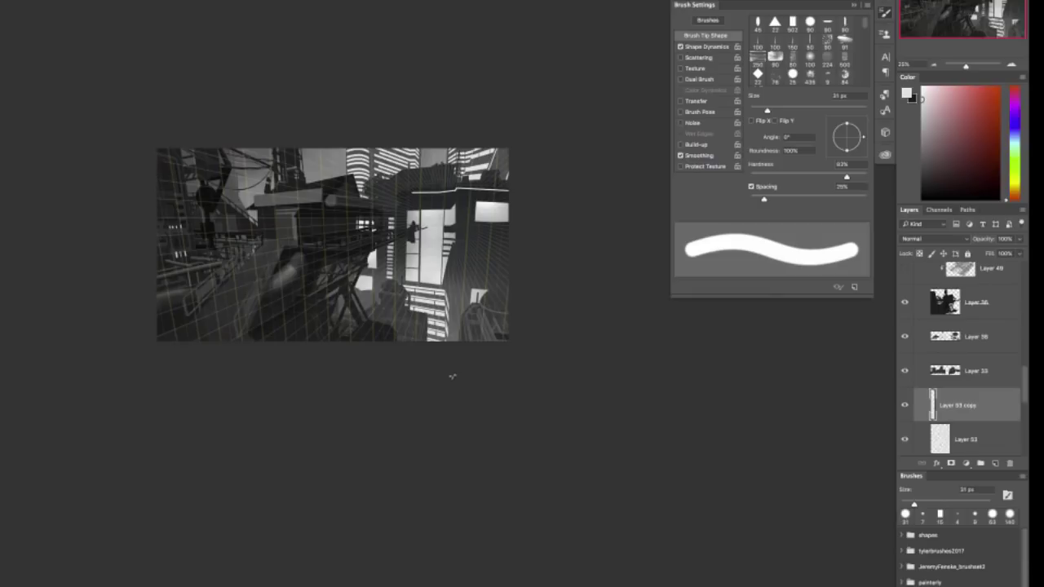
pyautogui.click(904, 405)
pyautogui.click(904, 405)
pyautogui.click(904, 440)
pyautogui.click(904, 440)
pyautogui.scroll(-5, 957, 359)
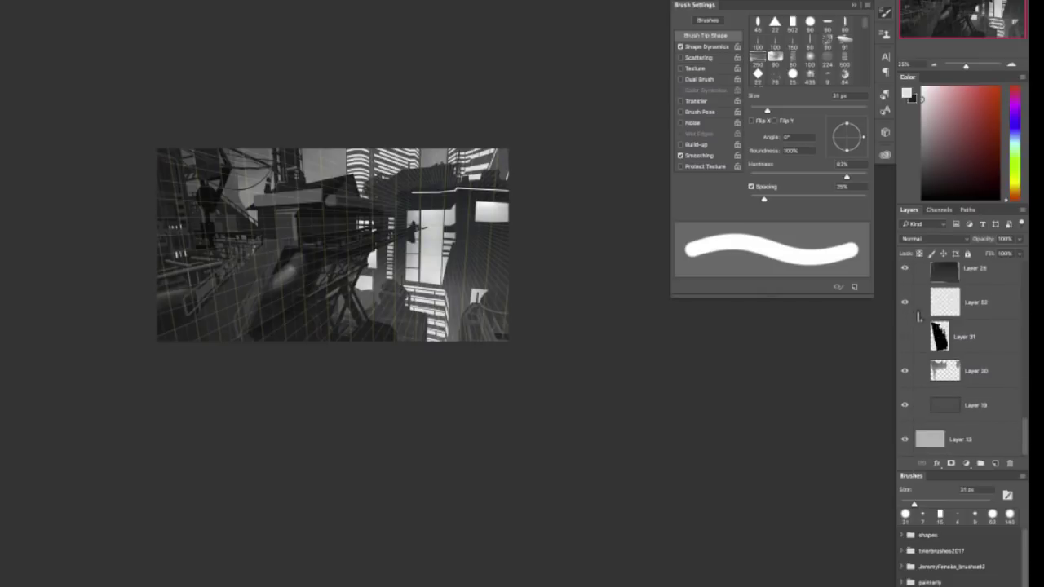
# Duplicate Layer 52, toggle the copy's visibility to compare, and make the copy the active layer.
pyautogui.click(962, 317)
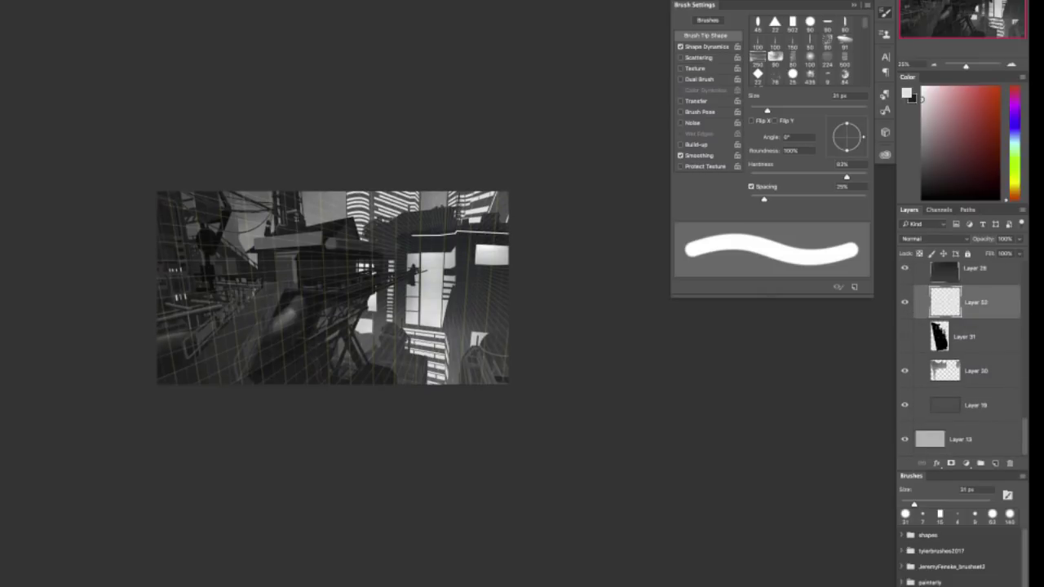
pyautogui.press('super+alt+j')
pyautogui.press('Return')
pyautogui.click(904, 303)
pyautogui.click(974, 347)
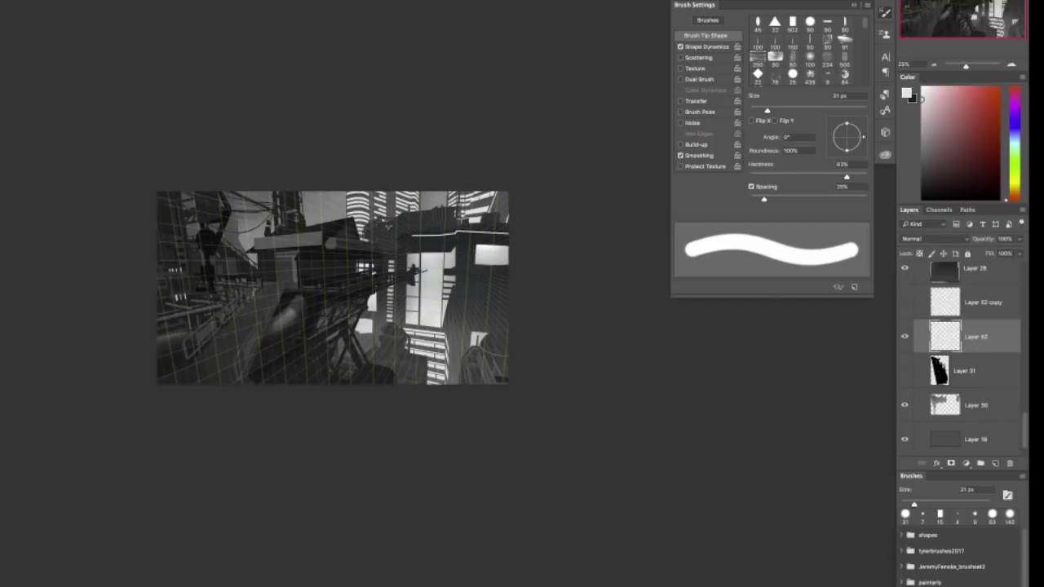
pyautogui.click(906, 304)
pyautogui.click(951, 312)
pyautogui.press('space')
pyautogui.moveTo(184, 443)
pyautogui.mouseDown()
pyautogui.moveTo(247, 500)
pyautogui.moveTo(254, 525)
pyautogui.mouseUp()
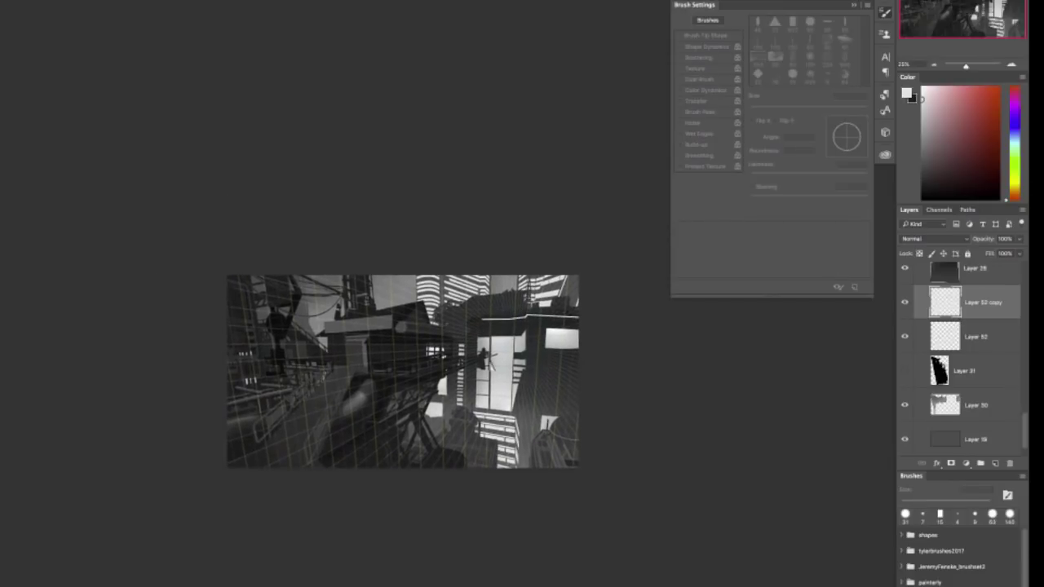
# Try scaling and repositioning Layer 52 copy behind the buildings, and delete the copy.
pyautogui.hotkey('ctrl', 't')
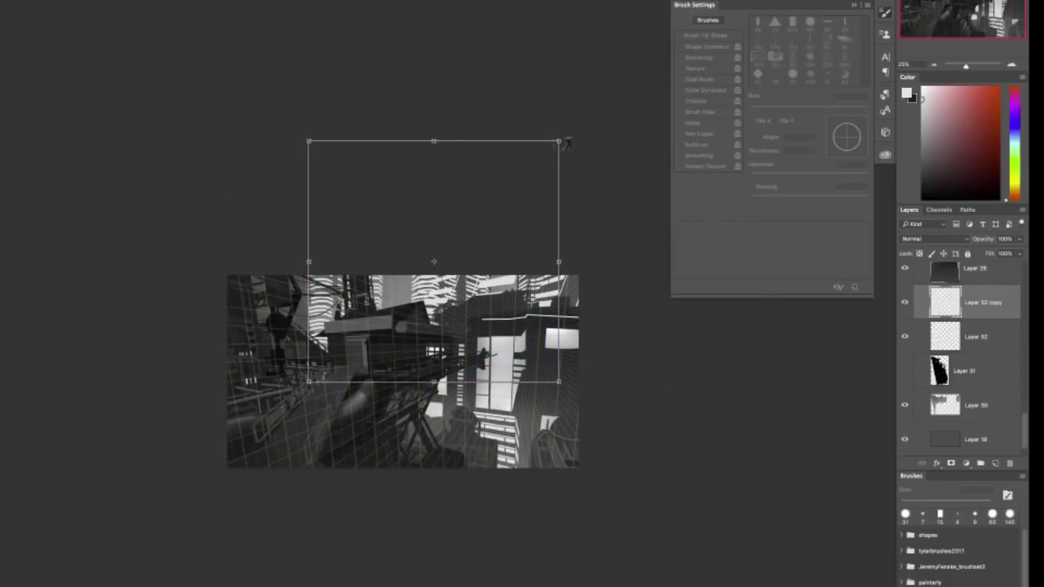
pyautogui.moveTo(559, 142); pyautogui.dragTo(405, 284)
pyautogui.press('v')
pyautogui.press('Return')
pyautogui.moveTo(397, 402); pyautogui.dragTo(338, 259)
pyautogui.click(1010, 463)
pyautogui.click(424, 153)
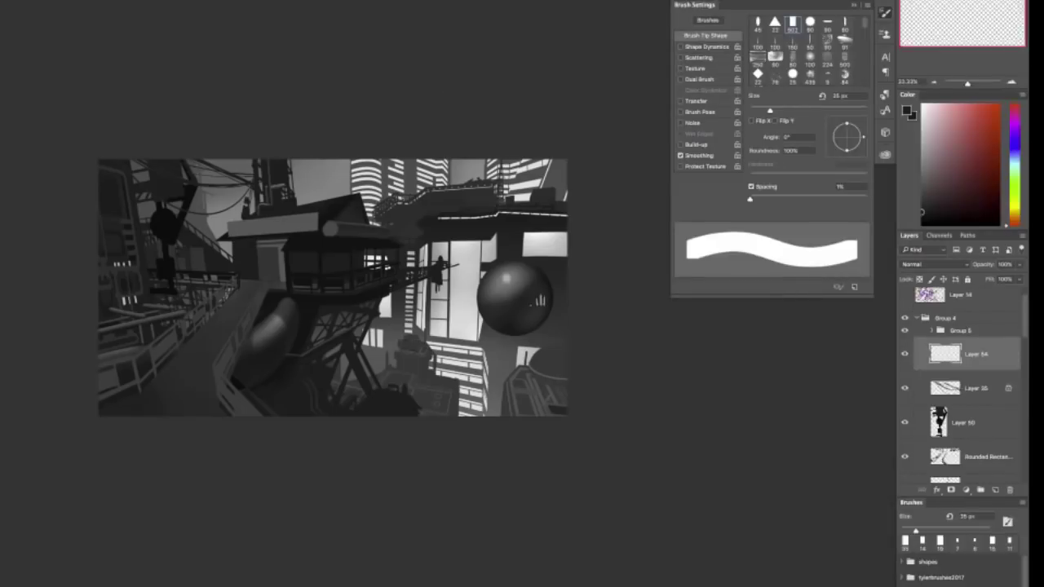
# Hide Group 5 with the sphere, load the outline of Layer 33 as a selection, and make Layer 33 active.
pyautogui.scroll(5, 571, 441)
pyautogui.click(905, 331)
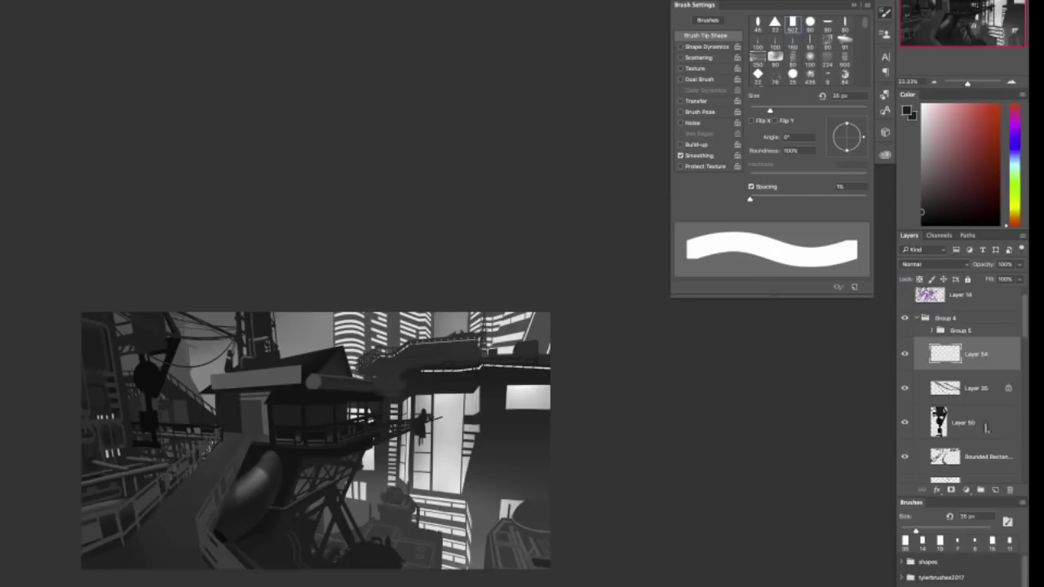
pyautogui.scroll(-10, 986, 428)
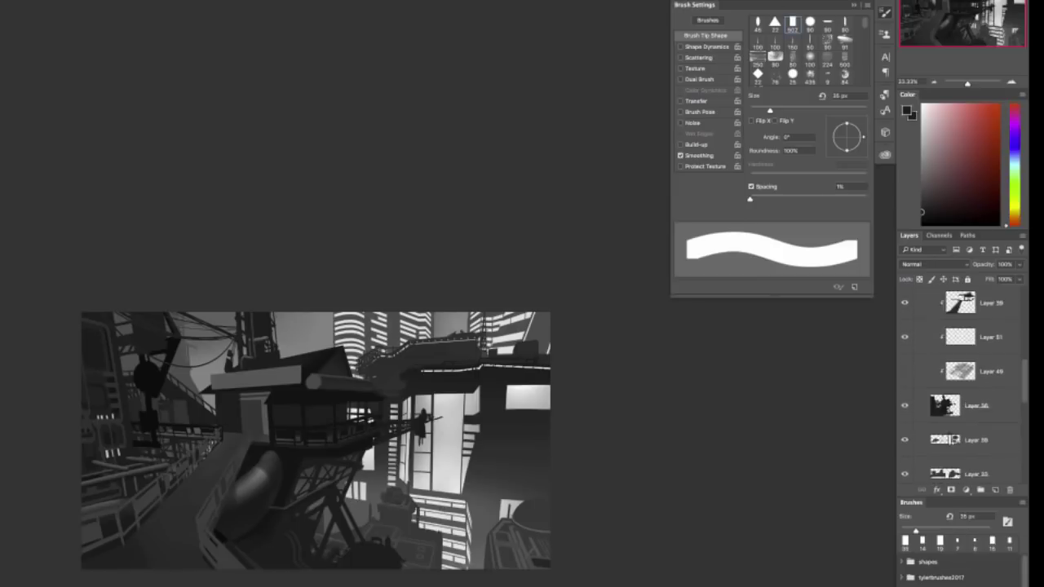
pyautogui.scroll(-1, 951, 441)
pyautogui.keyDown('ctrl'); pyautogui.click(950, 446); pyautogui.keyUp('ctrl')
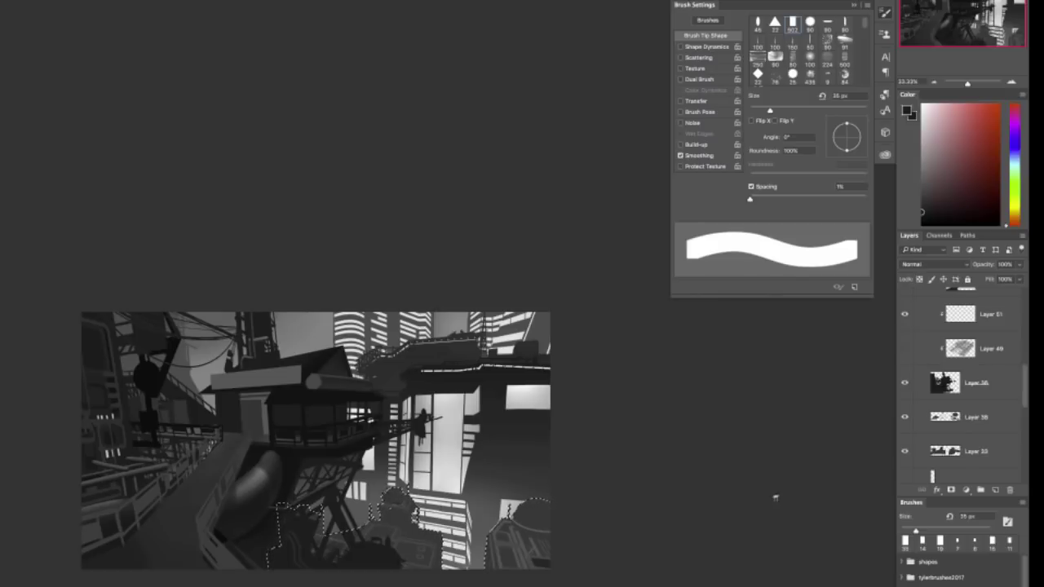
pyautogui.press('l')
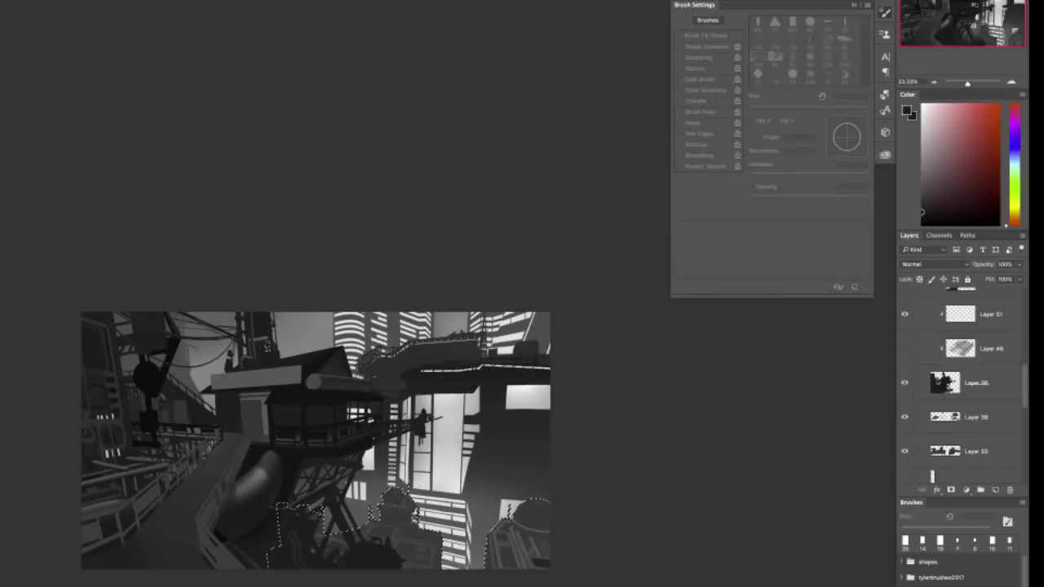
pyautogui.scroll(-2, 962, 399)
pyautogui.click(976, 400)
pyautogui.moveTo(326, 473); pyautogui.dragTo(343, 320)
# Choose the soft round 100 brush from the tylerbrushes2017 set and enlarge it to 182 px.
pyautogui.press('b')
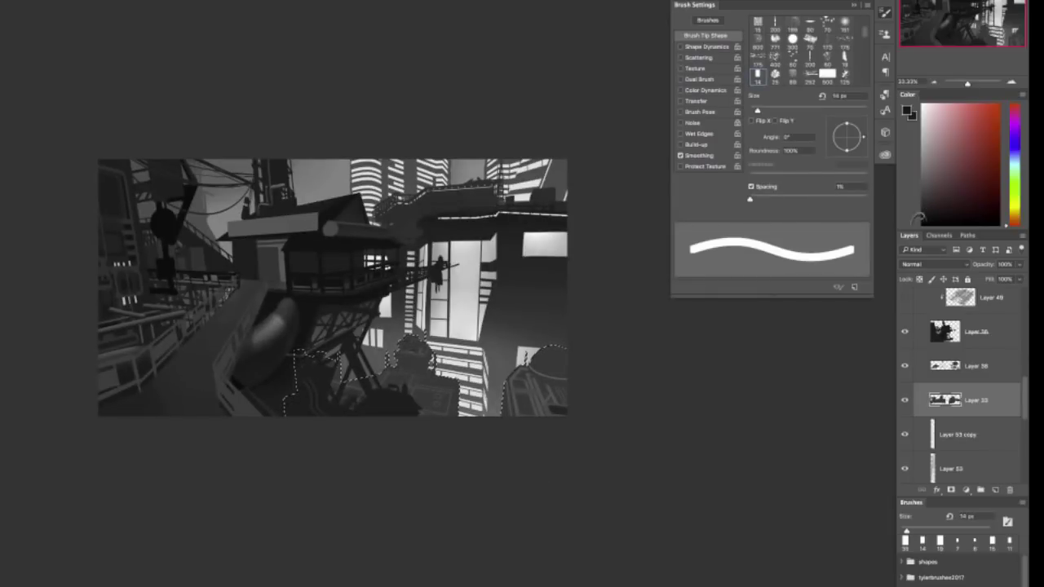
pyautogui.hotkey('ctrl', '+')
pyautogui.rightClick(606, 273)
pyautogui.click(770, 418)
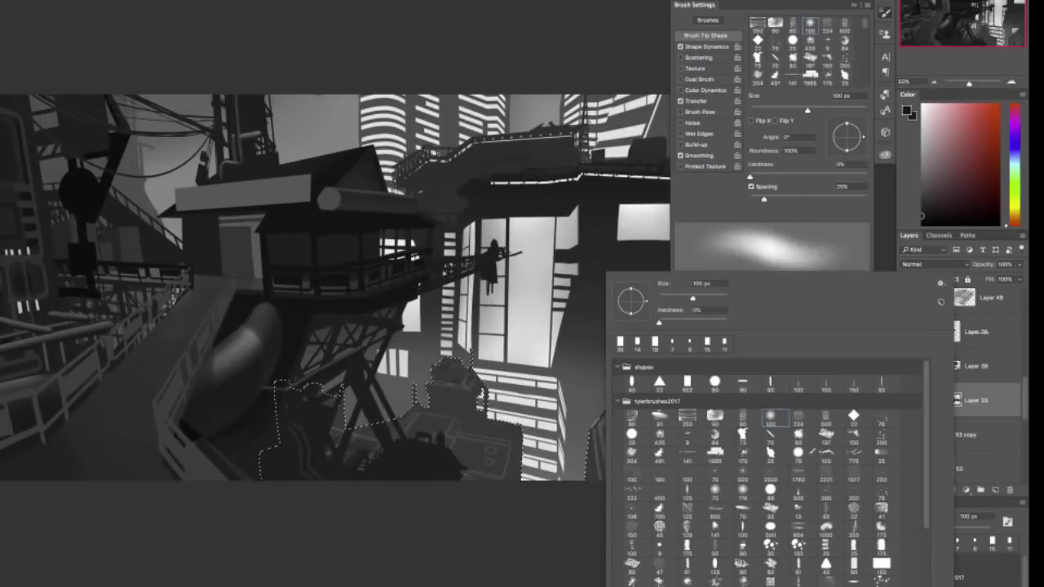
pyautogui.moveTo(692, 298); pyautogui.dragTo(704, 299)
pyautogui.click(600, 400)
pyautogui.rightClick(634, 391)
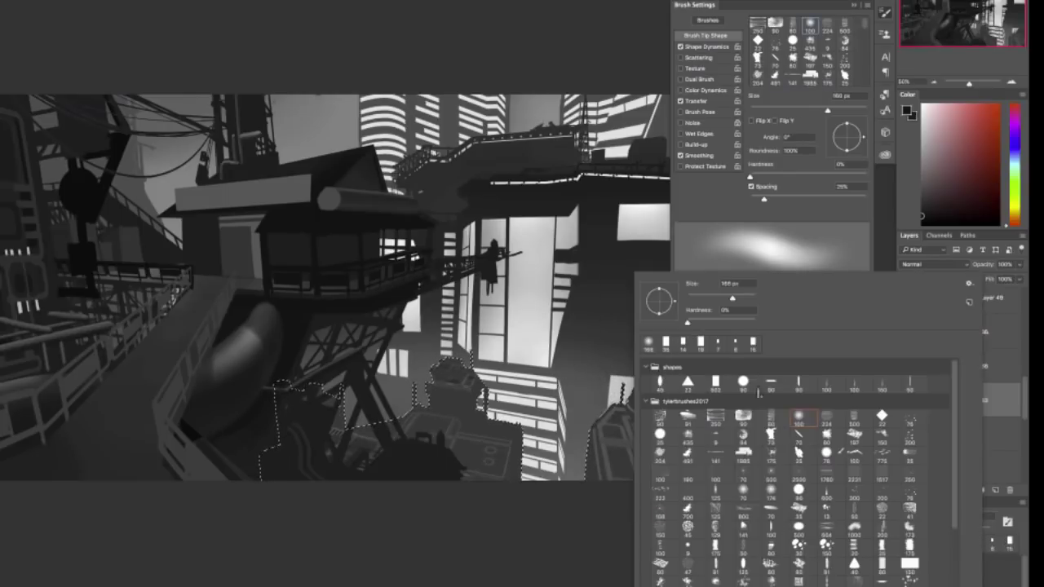
pyautogui.click(804, 418)
pyautogui.moveTo(720, 298); pyautogui.dragTo(735, 298)
# Shade the dome and lower rooftop details darker, locking transparency on the layer above Layer 33, and clear the selection.
pyautogui.click(531, 533)
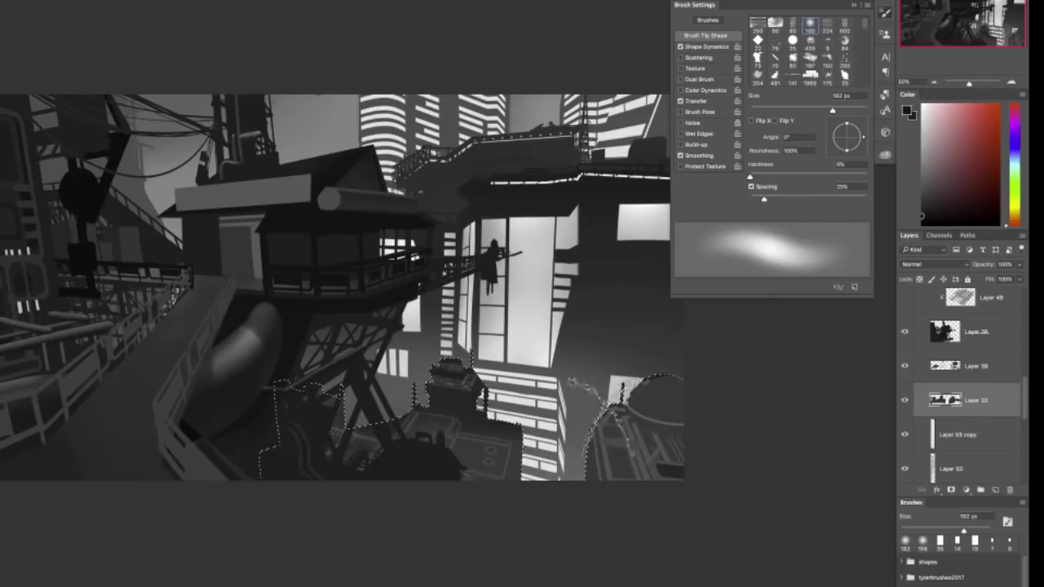
pyautogui.hotkey('alt', ']')
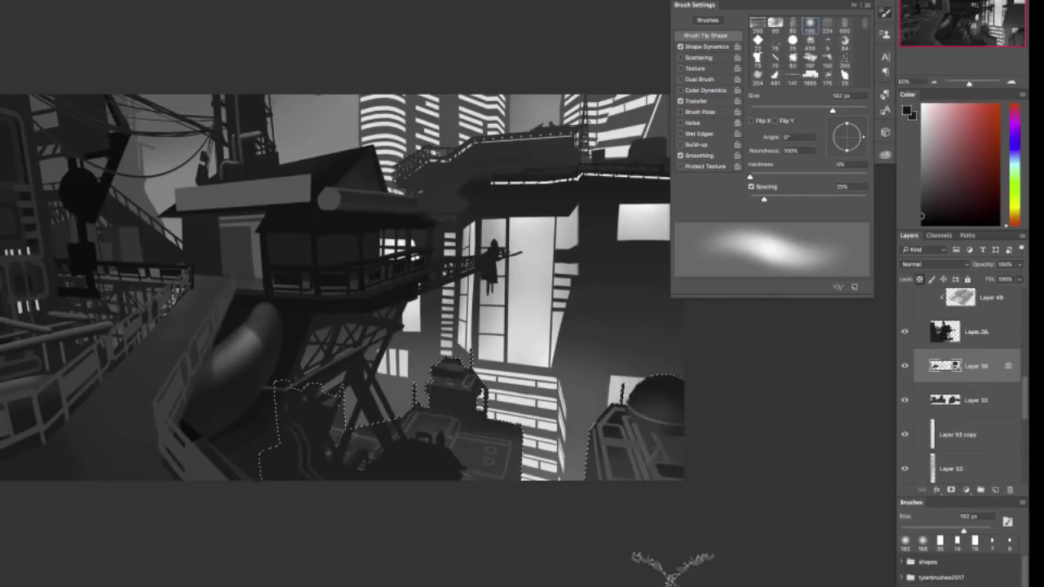
pyautogui.hotkey('ctrl', 'd')
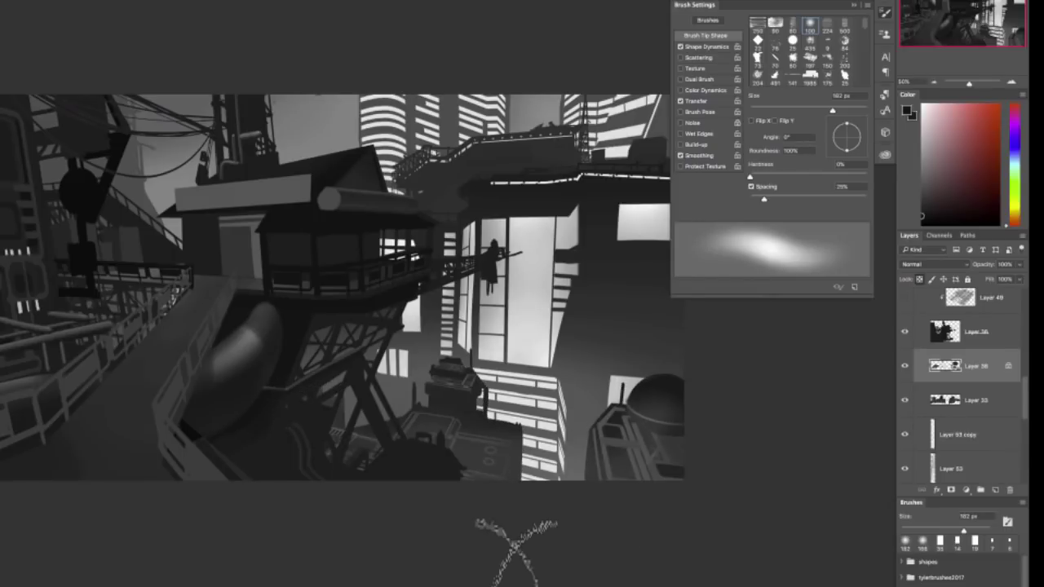
# Delete the clipped Layer 51 above Layer 49.
pyautogui.hotkey('ctrl', '-')
pyautogui.scroll(5, 961, 383)
pyautogui.scroll(1, 916, 457)
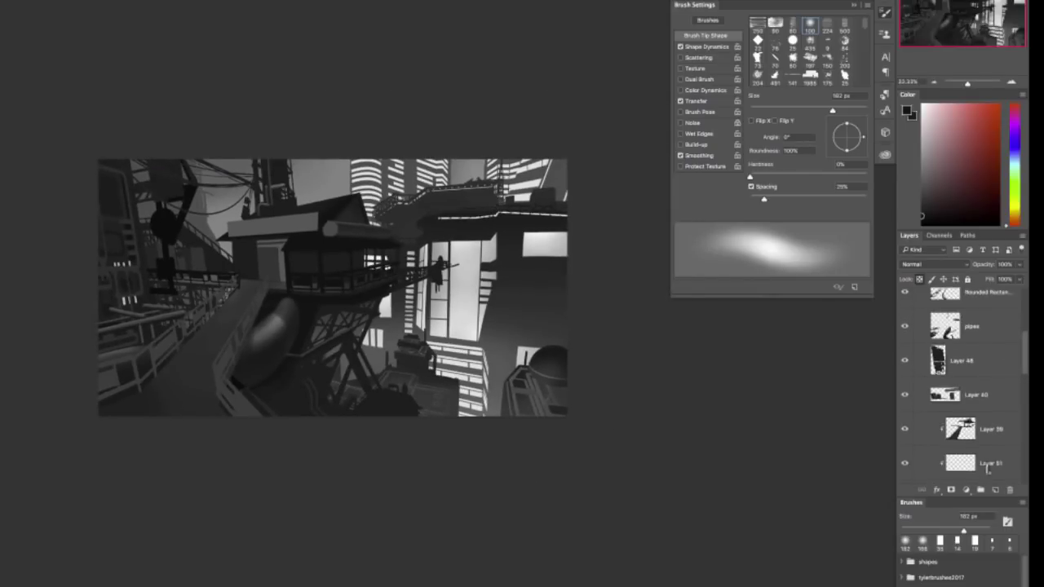
pyautogui.click(916, 466)
pyautogui.hotkey('ctrl', 'e')
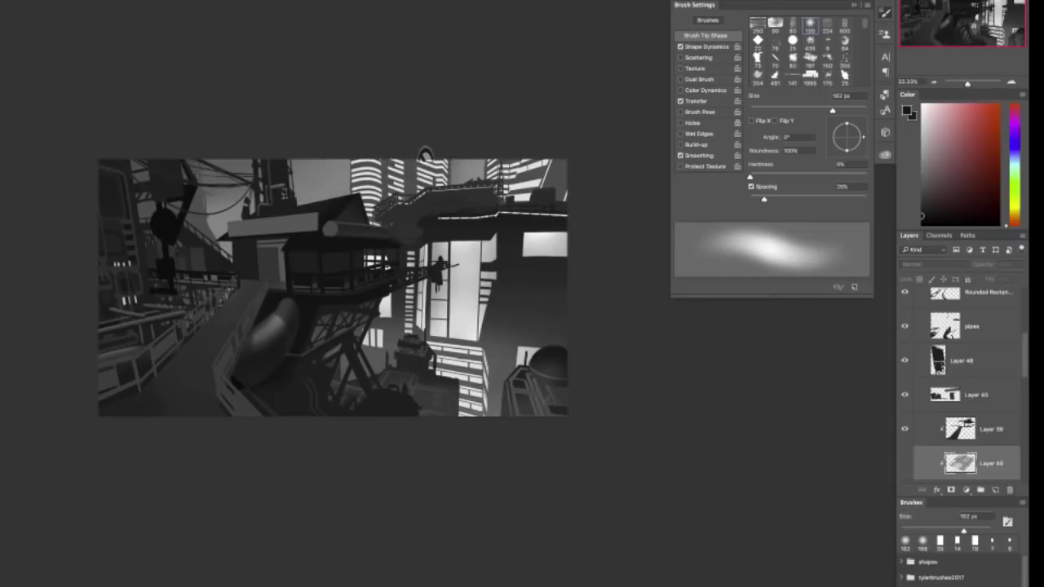
# Shrink the navigator and colour areas to give the layer list more room.
pyautogui.scroll(5, 976, 369)
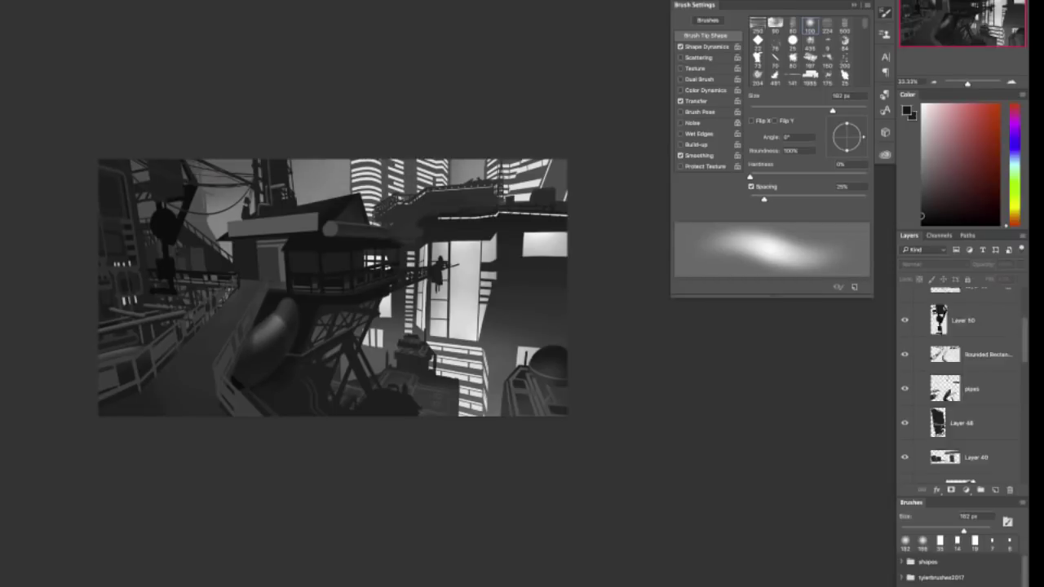
pyautogui.moveTo(970, 229); pyautogui.dragTo(970, 188)
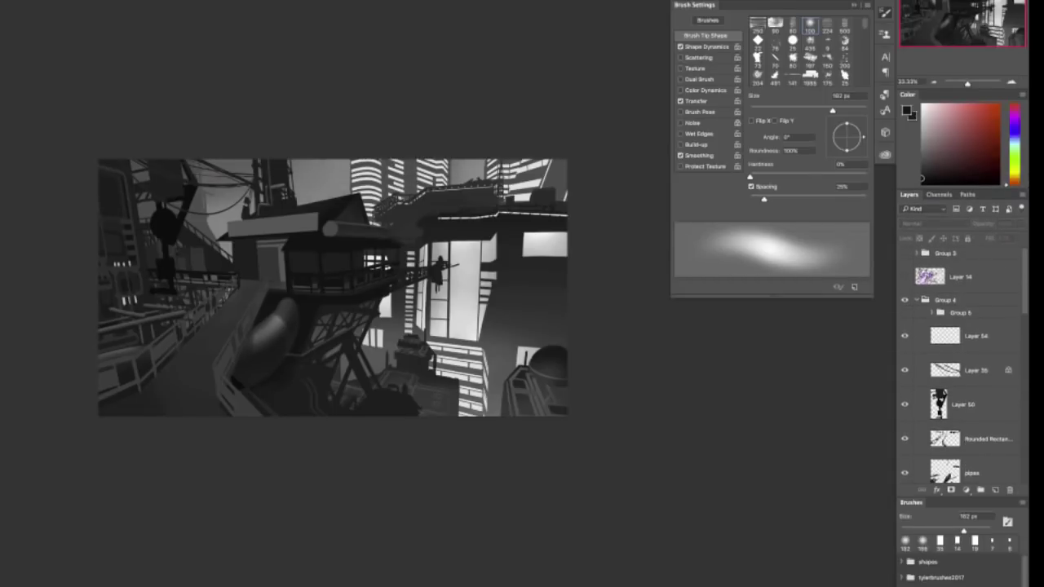
pyautogui.moveTo(962, 89); pyautogui.dragTo(962, 58)
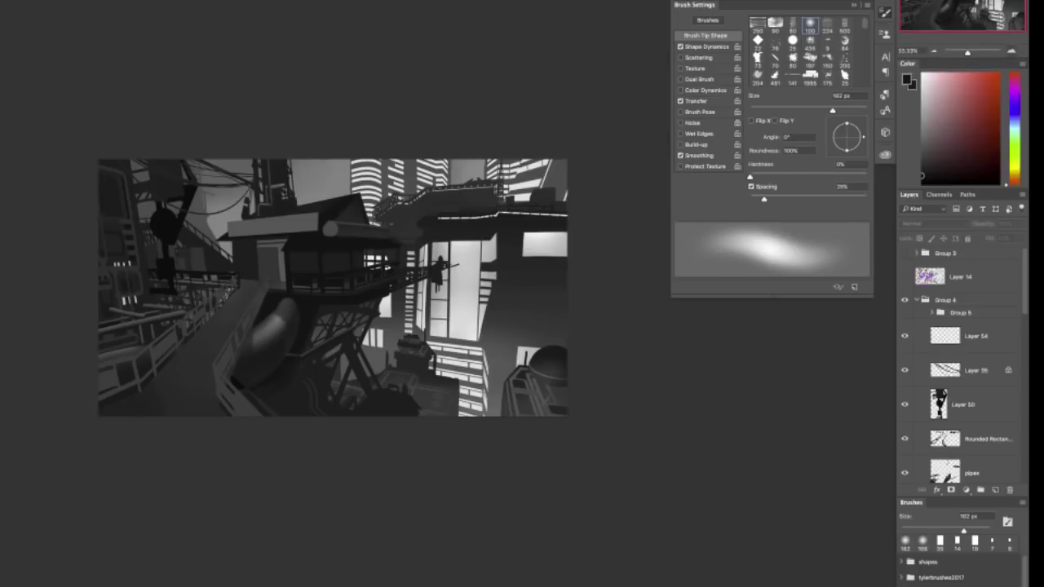
# Set the foreground colour to a saturated purple, switch Layer 54 to Color blend mode, and fill it with that purple.
pyautogui.click(1014, 92)
pyautogui.click(987, 103)
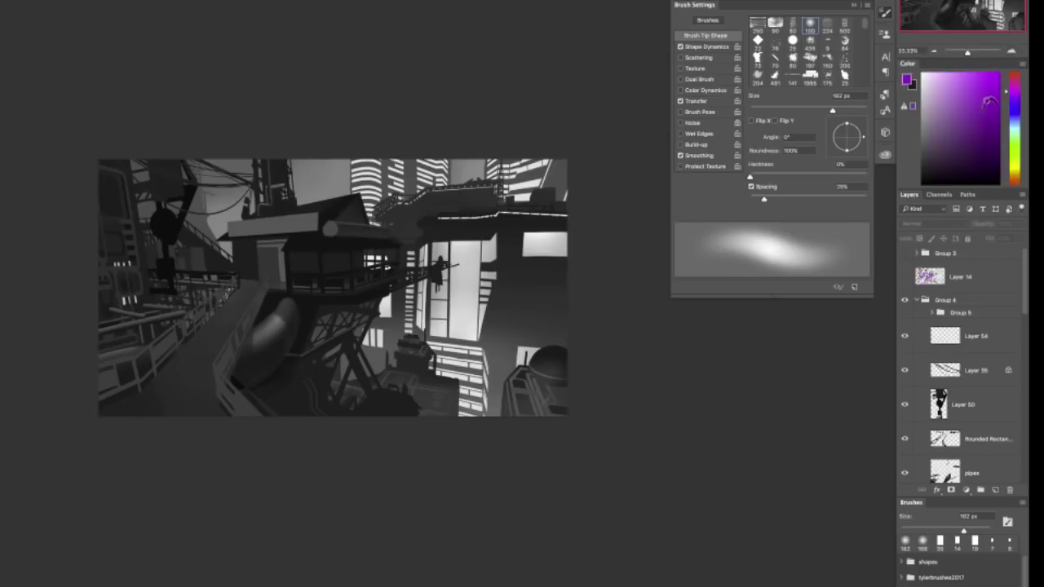
pyautogui.click(986, 342)
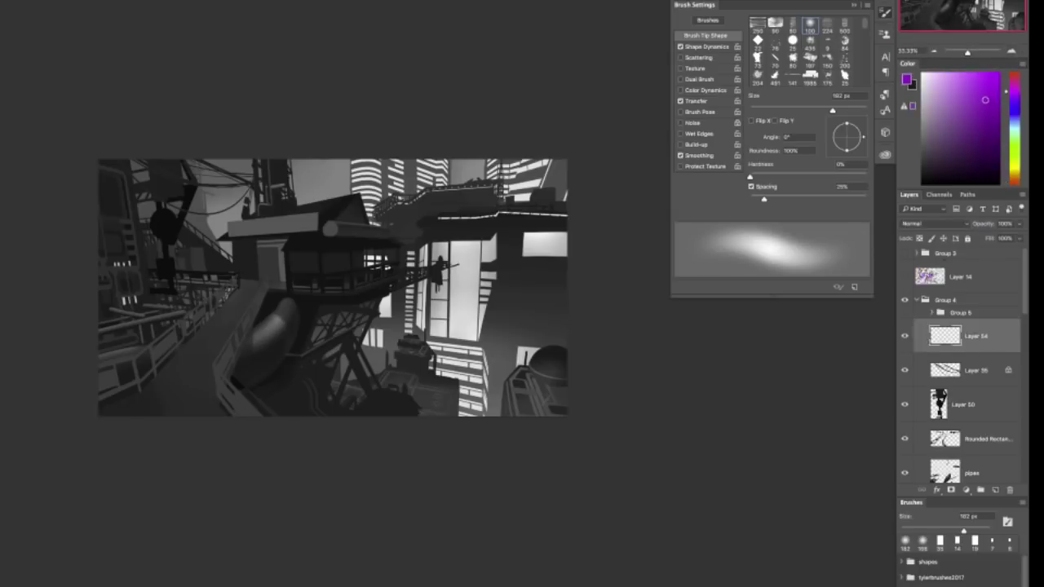
pyautogui.click(921, 223)
pyautogui.click(915, 459)
pyautogui.hotkey('shift', 'F5')
pyautogui.click(526, 471)
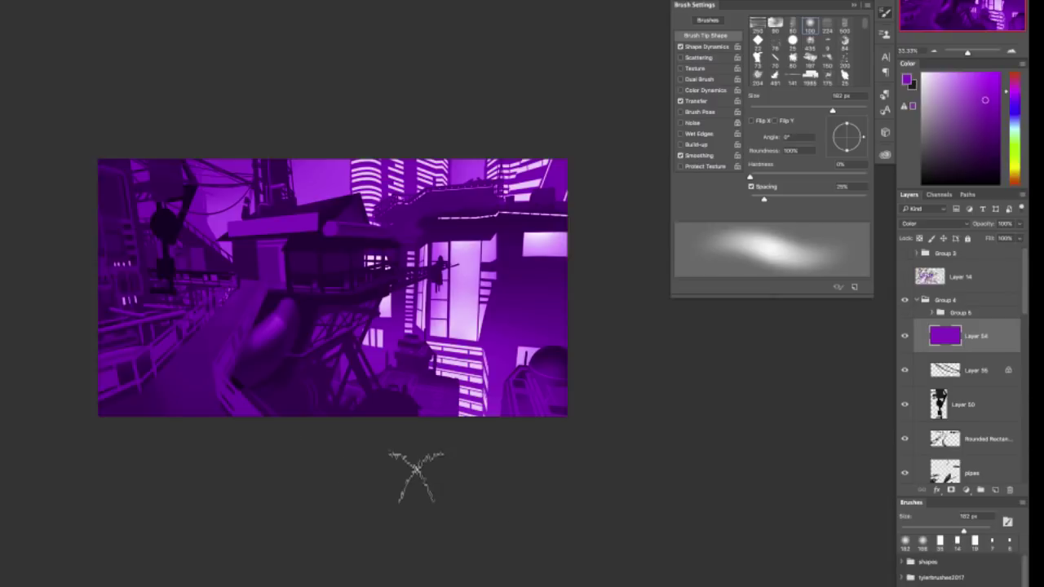
# Build a combined selection from the outlines of Layer 36, Layer 50 and the cable layer above it.
pyautogui.moveTo(643, 378); pyautogui.dragTo(643, 443)
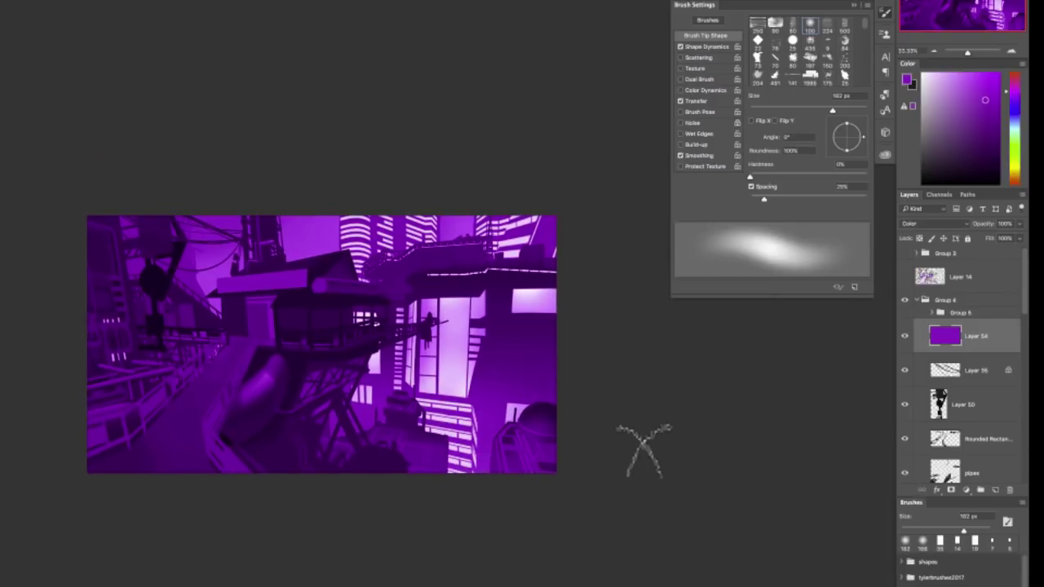
pyautogui.scroll(-1, 962, 392)
pyautogui.scroll(-5, 962, 367)
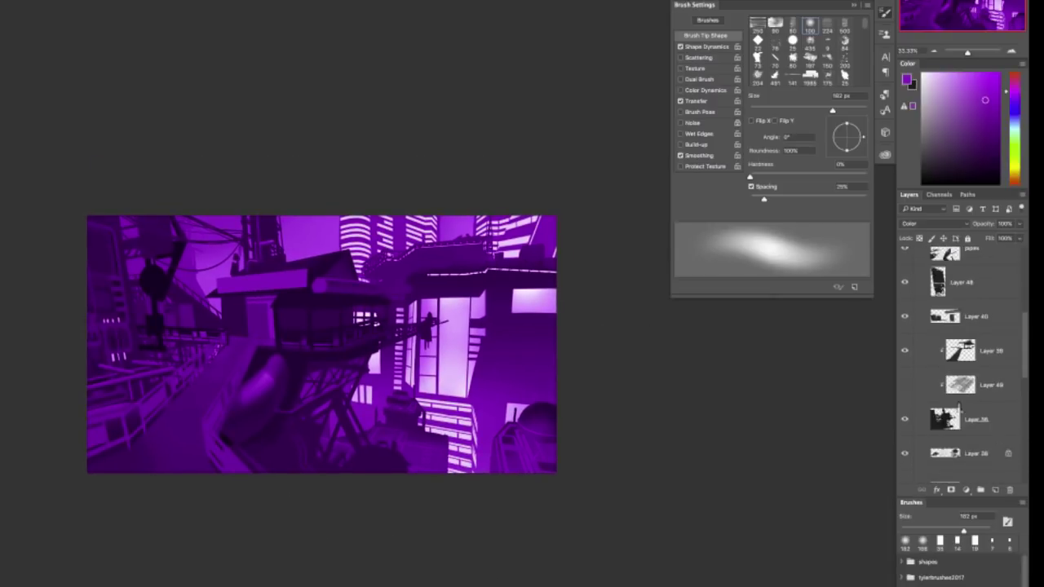
pyautogui.scroll(5, 962, 359)
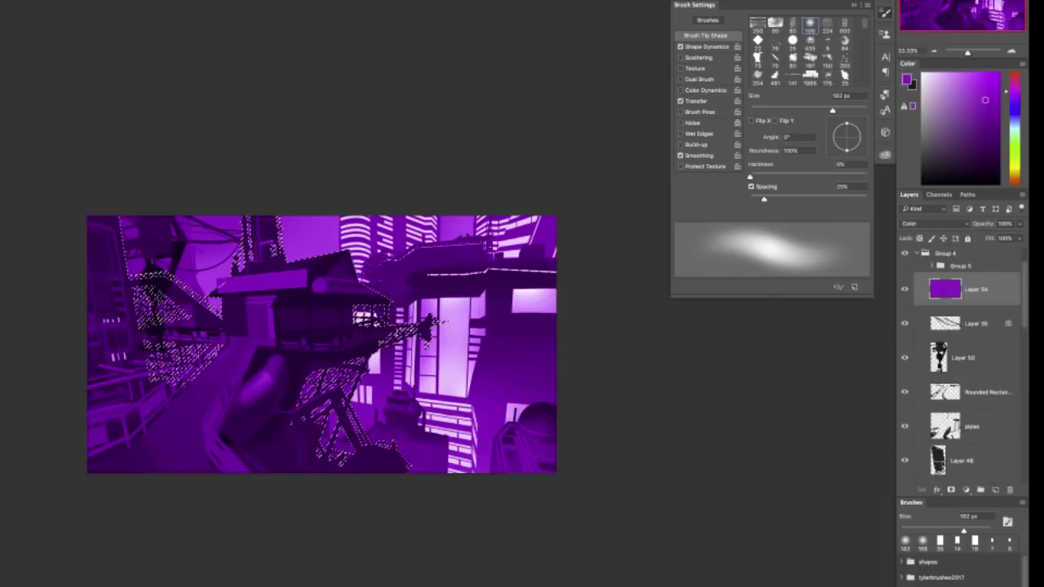
pyautogui.keyDown('ctrl'); pyautogui.keyDown('shift'); pyautogui.click(944, 363); pyautogui.keyUp('shift'); pyautogui.keyUp('ctrl')
pyautogui.keyDown('ctrl'); pyautogui.keyDown('shift'); pyautogui.click(948, 325); pyautogui.keyUp('shift'); pyautogui.keyUp('ctrl')
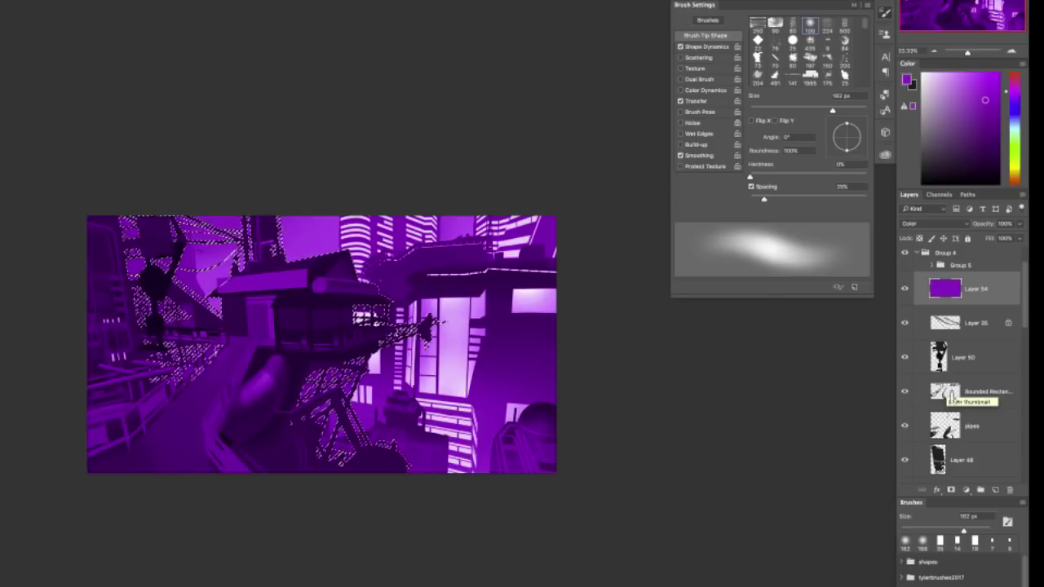
pyautogui.scroll(-4, 950, 396)
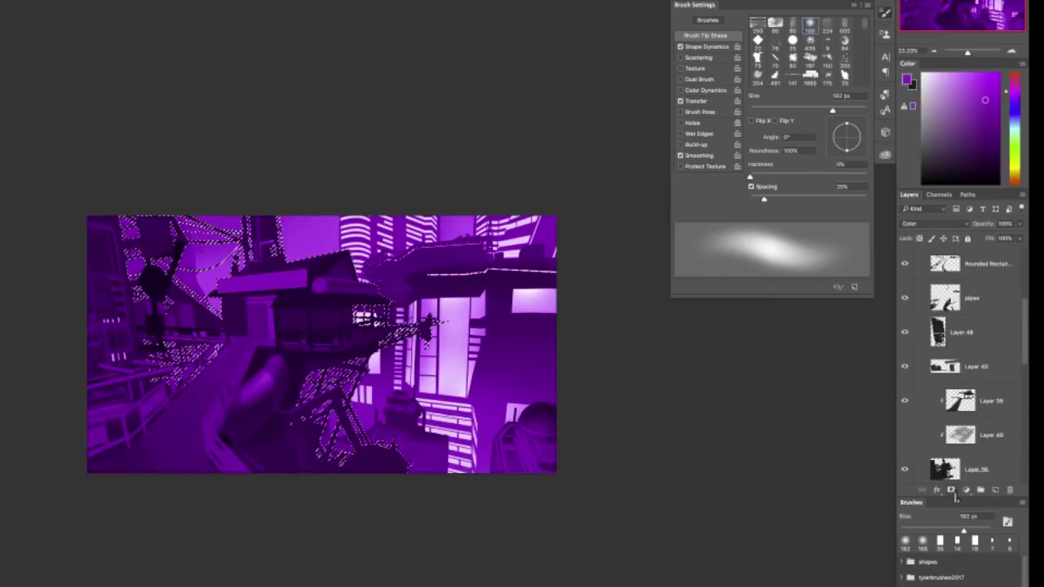
# Apply Levels with a white output level of 239 to the selected area of the purple Layer 54.
pyautogui.click(938, 194)
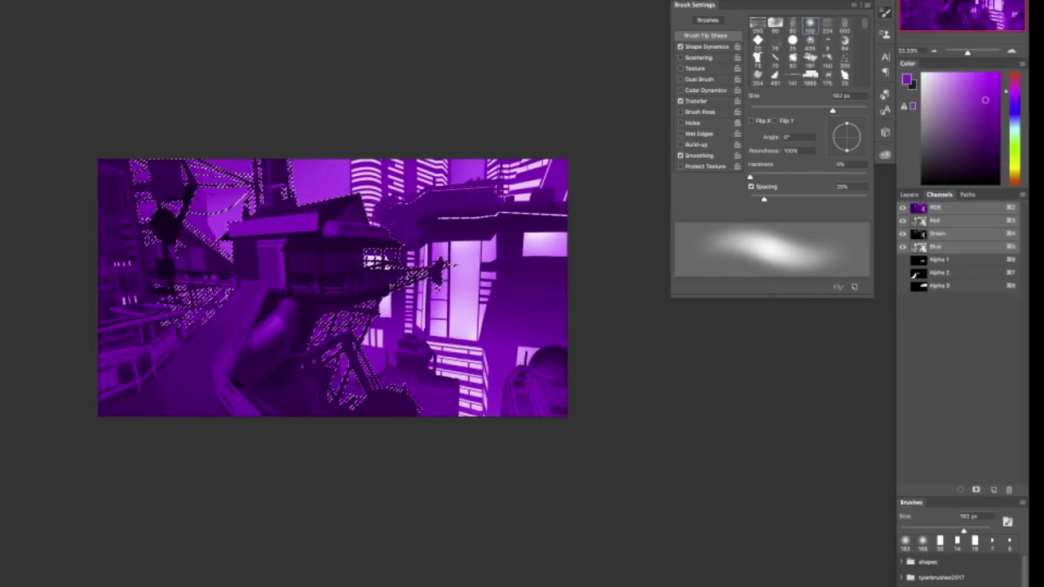
pyautogui.click(908, 194)
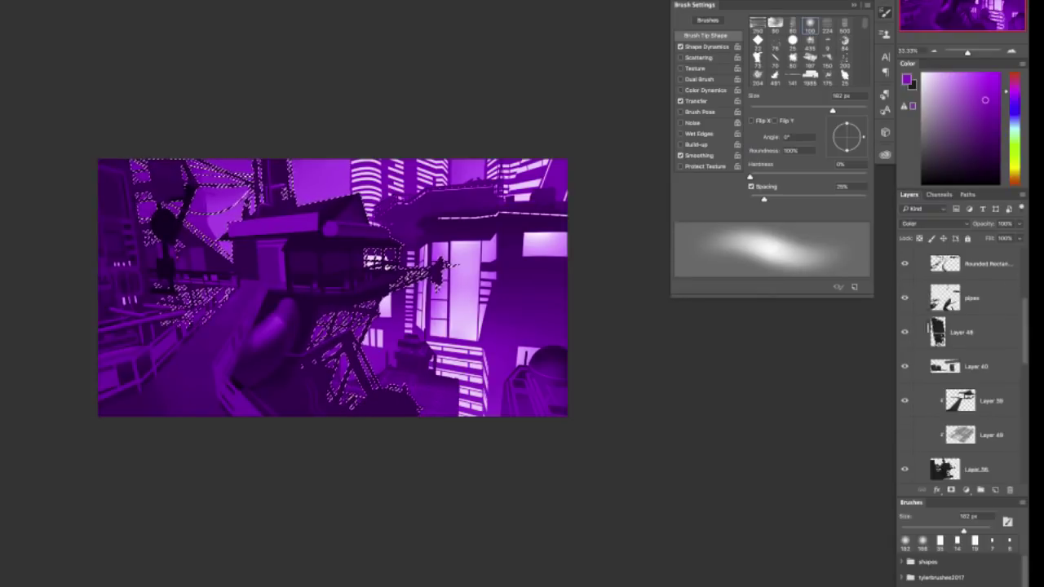
pyautogui.scroll(5, 928, 326)
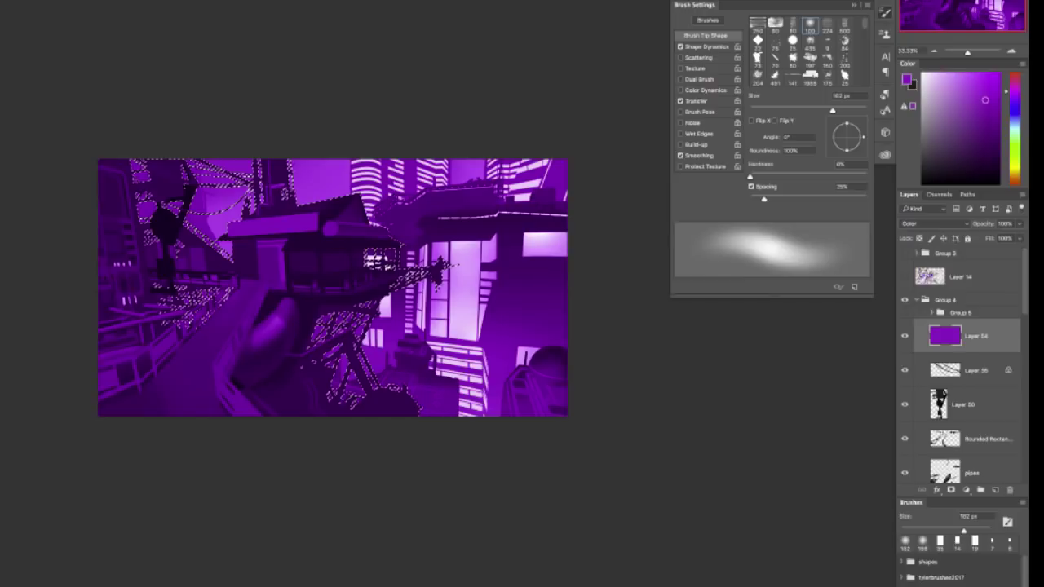
pyautogui.hotkey('ctrl', 'l')
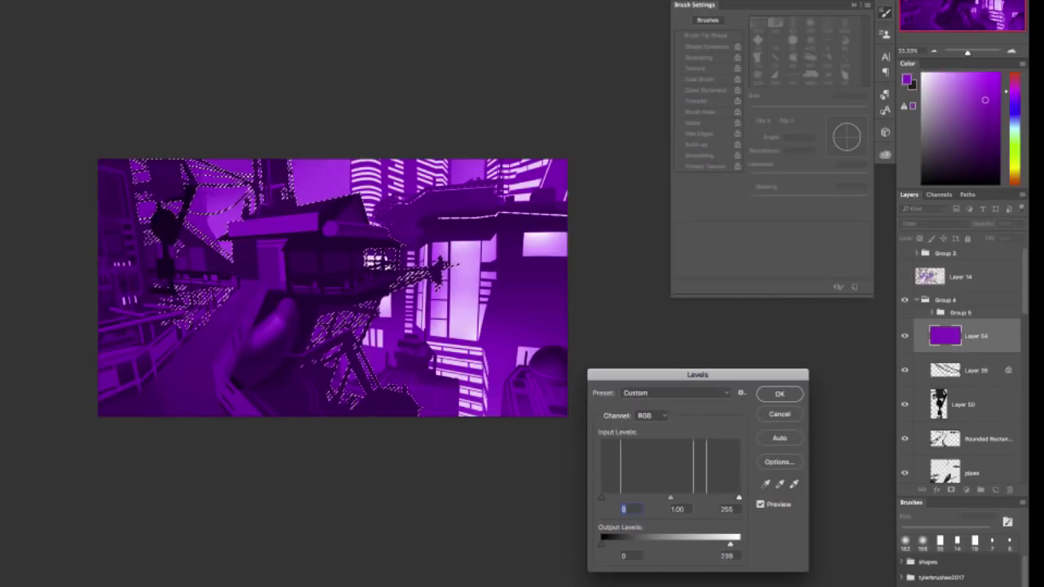
pyautogui.press('Return')
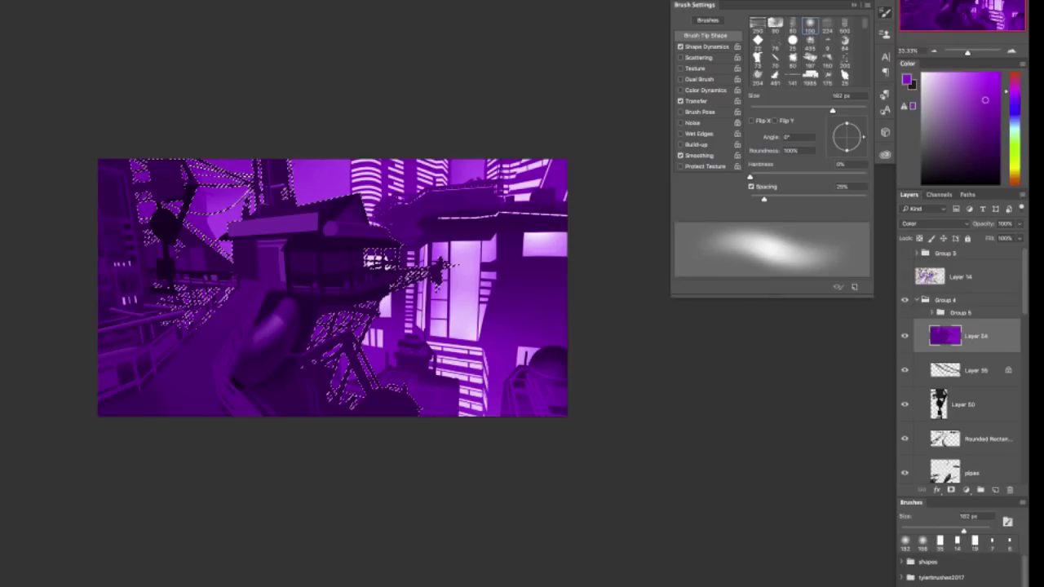
# Shift the hue of the selected foreground on Layer 54 by -12 with Hue/Saturation and clear the selection.
pyautogui.hotkey('ctrl', 'u')
pyautogui.moveTo(680, 343); pyautogui.dragTo(698, 343)
pyautogui.hotkey('shift', 'Down')
pyautogui.hotkey('shift', 'Down')
pyautogui.hotkey('shift', 'Down')
pyautogui.press('Down')
pyautogui.press('Down')
pyautogui.press('Down')
pyautogui.press('Down')
pyautogui.press('Down')
pyautogui.press('Down')
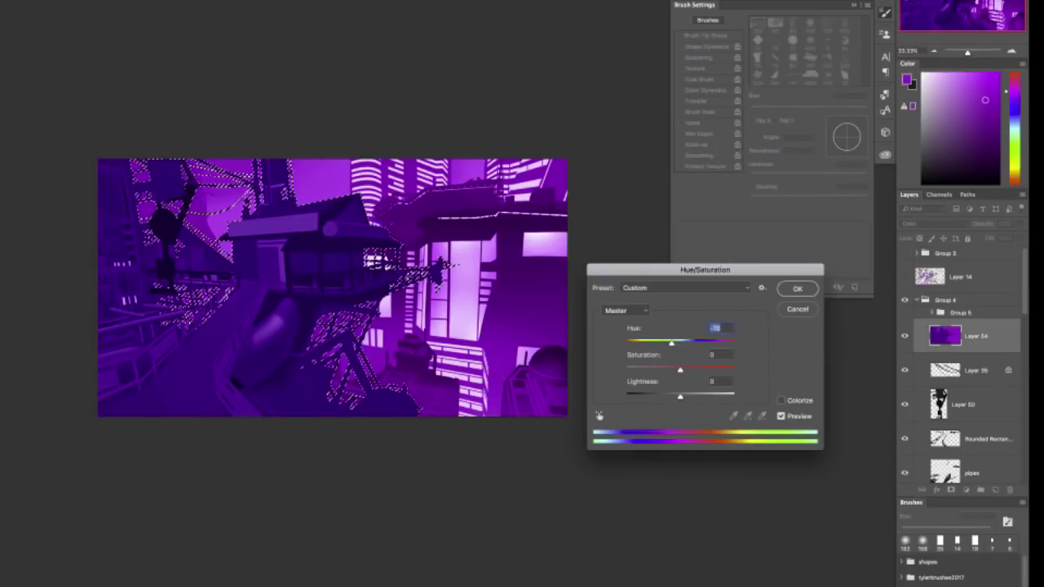
pyautogui.press('Down')
pyautogui.press('Down')
pyautogui.press('Down')
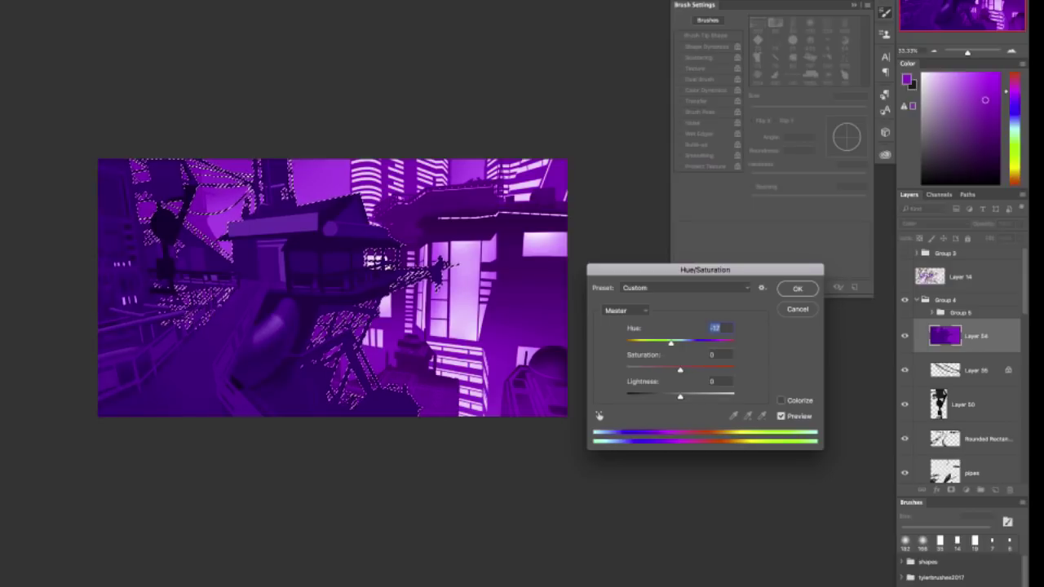
pyautogui.press('Return')
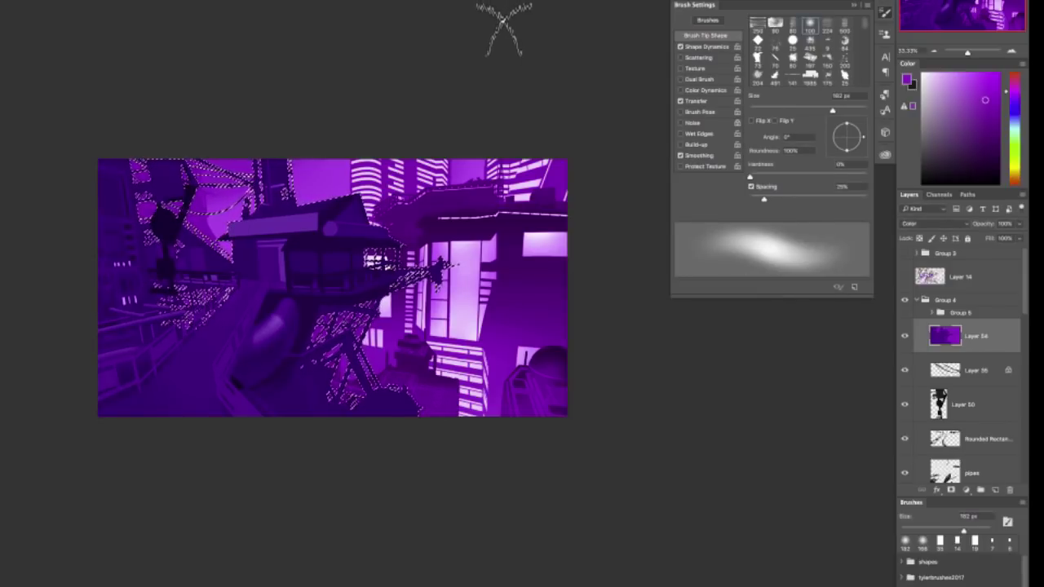
pyautogui.hotkey('ctrl', 'd')
# Load the outline of Layer 30, near the bottom of the layer stack, as a selection of the open sky.
pyautogui.scroll(-6, 943, 380)
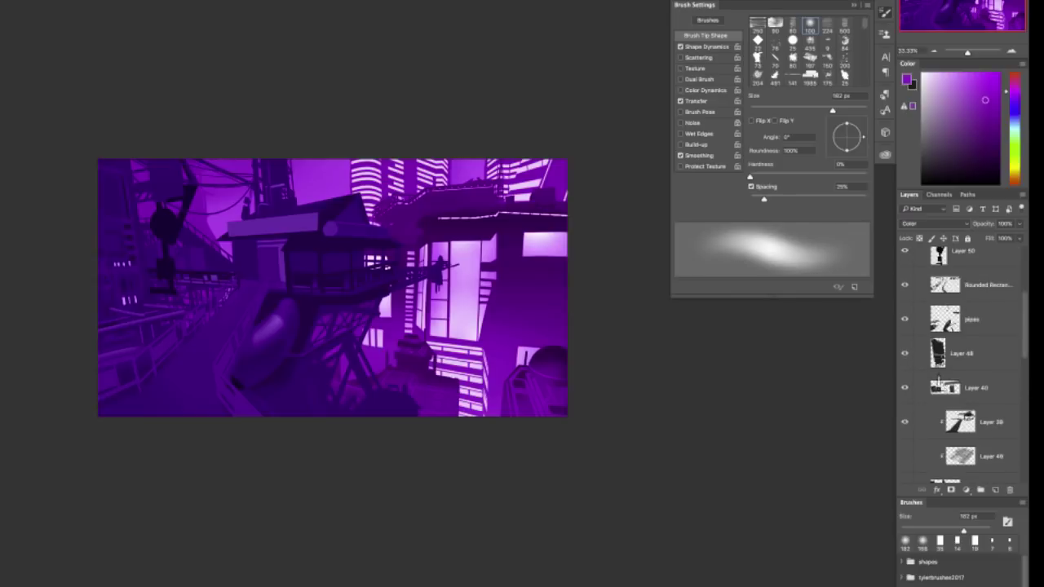
pyautogui.scroll(5, 942, 377)
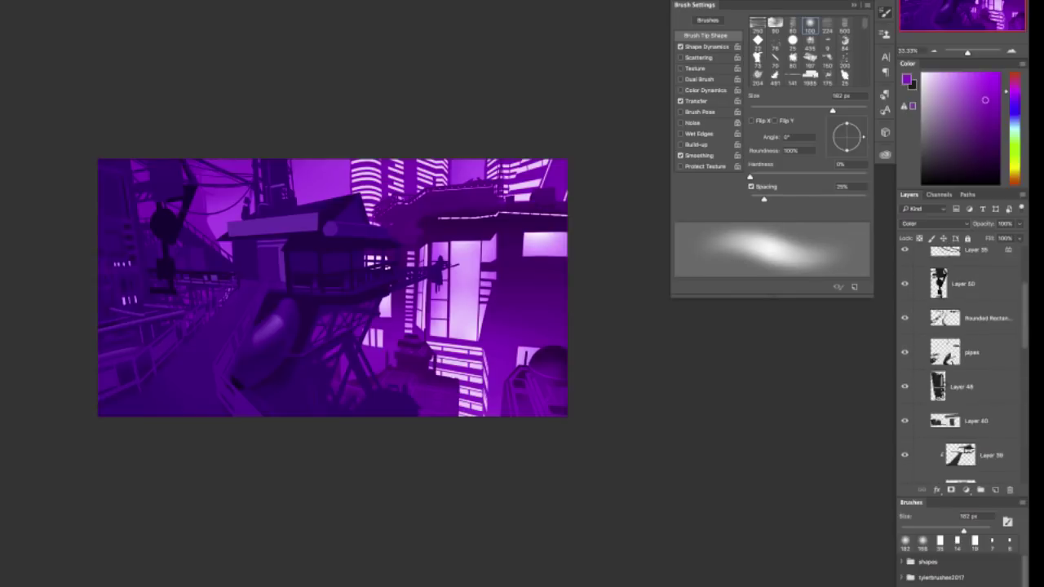
pyautogui.scroll(-8, 943, 377)
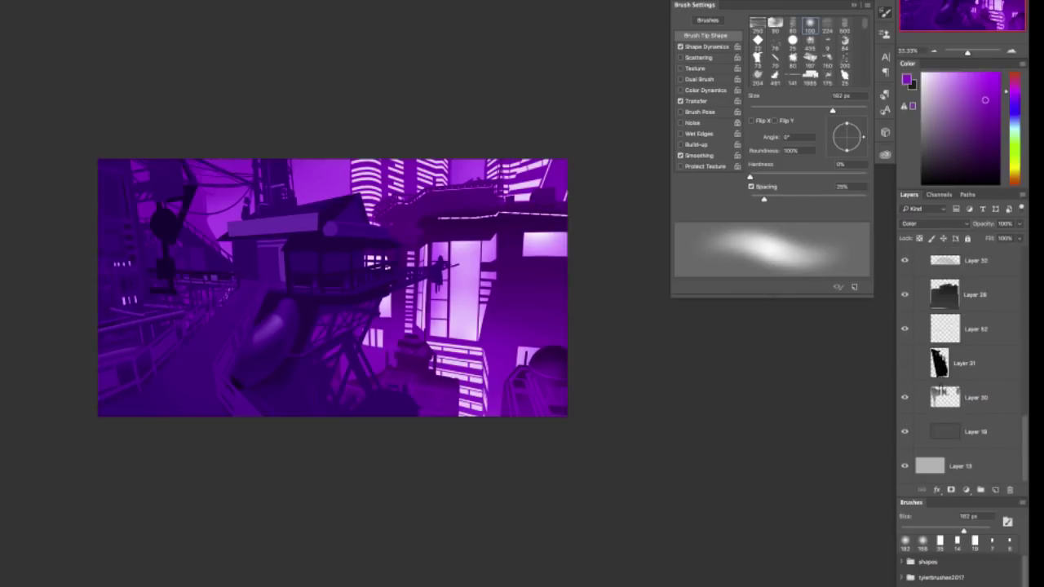
pyautogui.keyDown('ctrl'); pyautogui.click(944, 398); pyautogui.keyUp('ctrl')
pyautogui.click(938, 195)
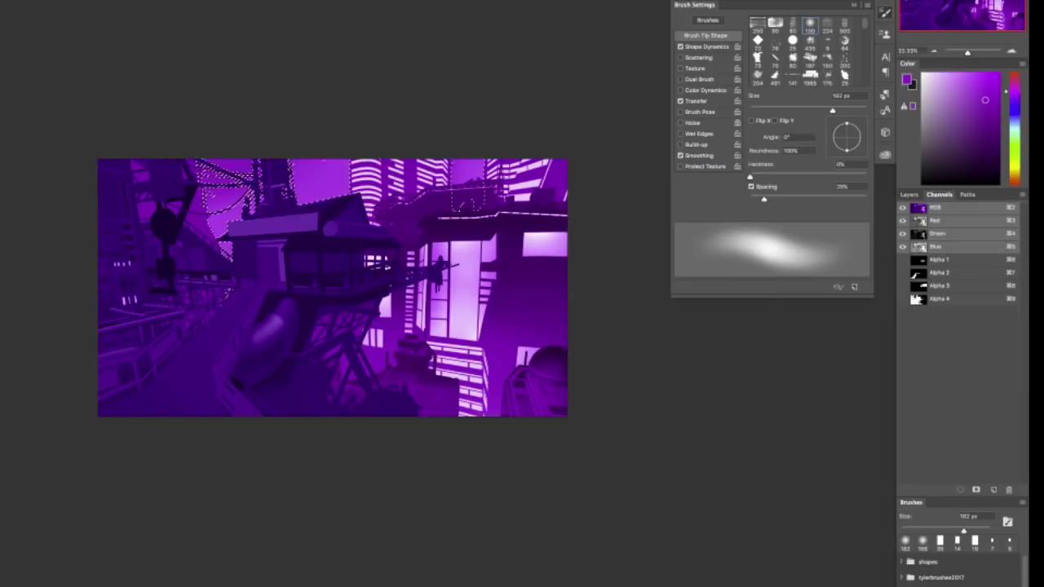
pyautogui.press('l')
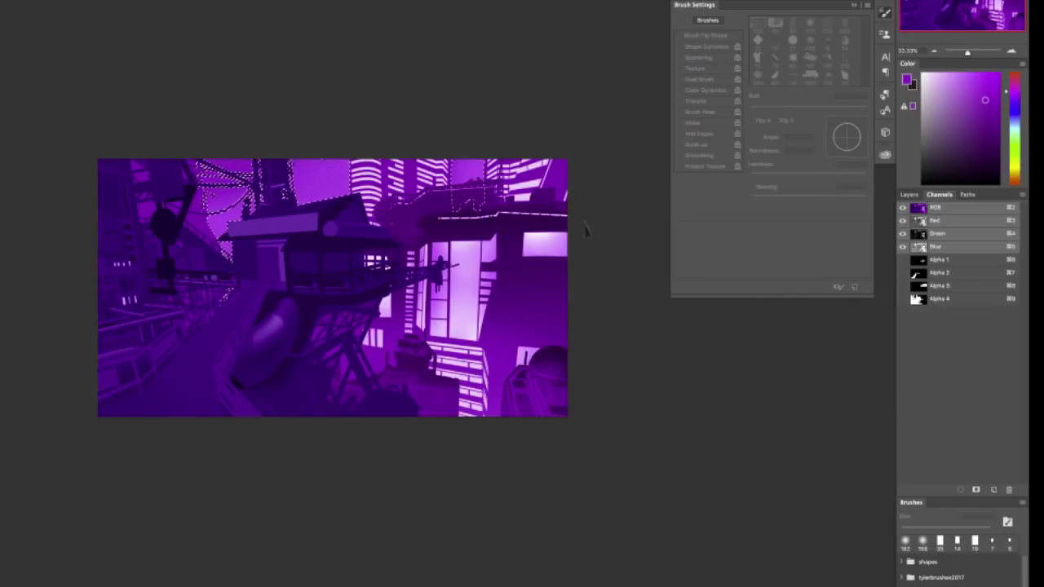
pyautogui.click(908, 195)
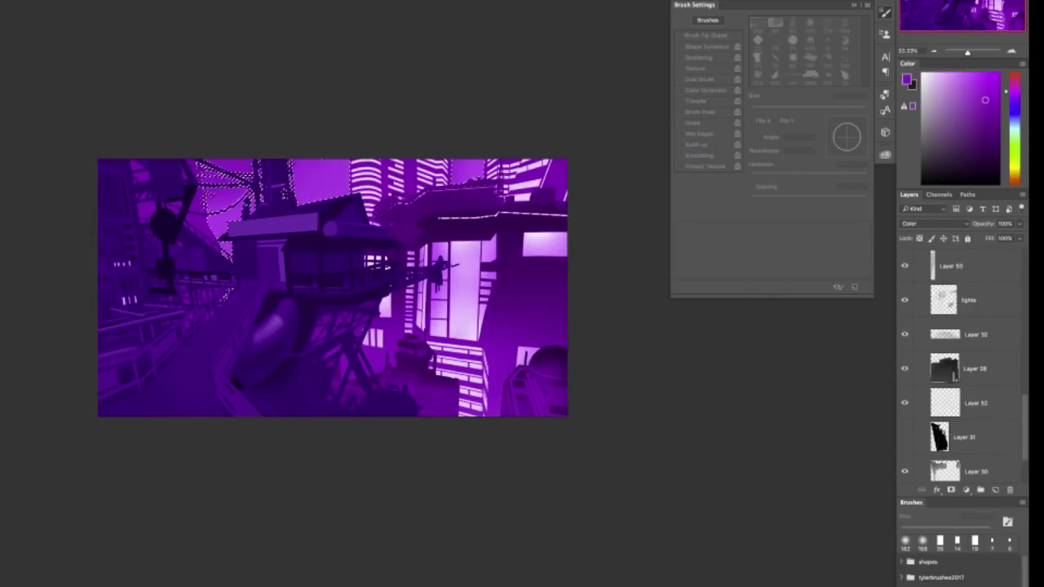
pyautogui.click(939, 195)
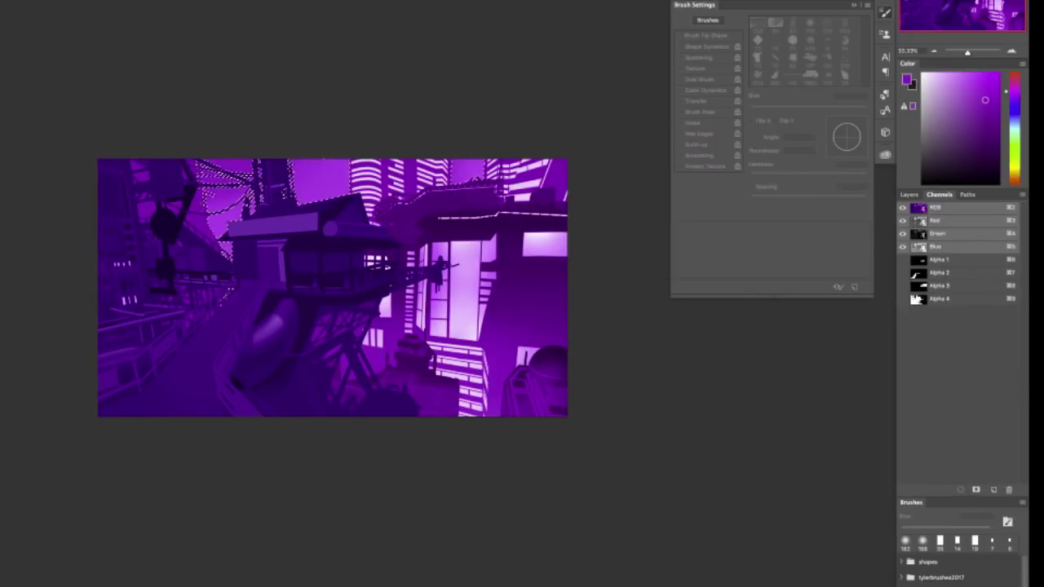
pyautogui.click(908, 194)
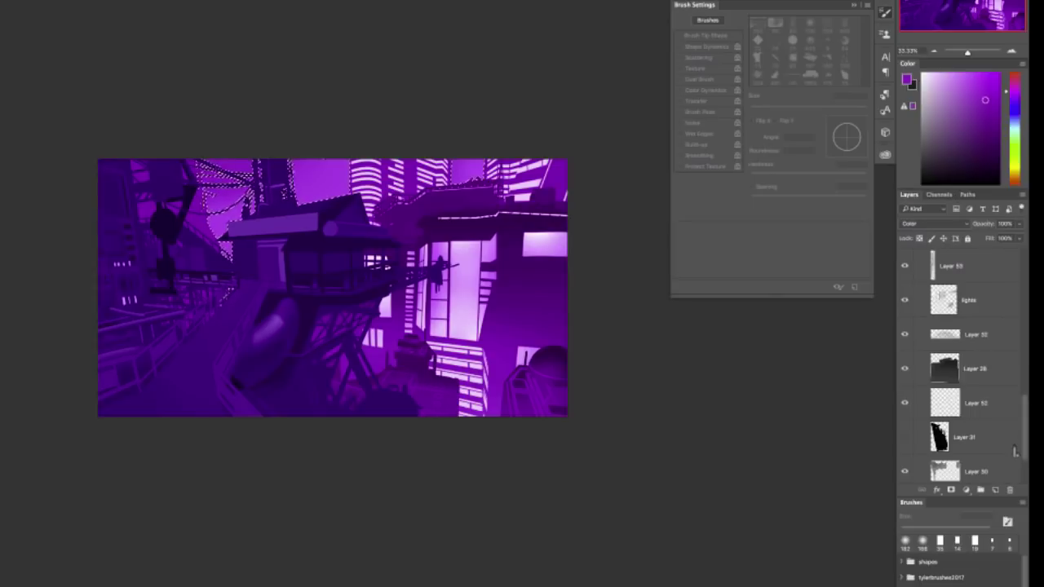
# Add a new layer above Layer 54 and fill the selected sky with a muted golden yellow at 100% opacity.
pyautogui.scroll(10, 976, 326)
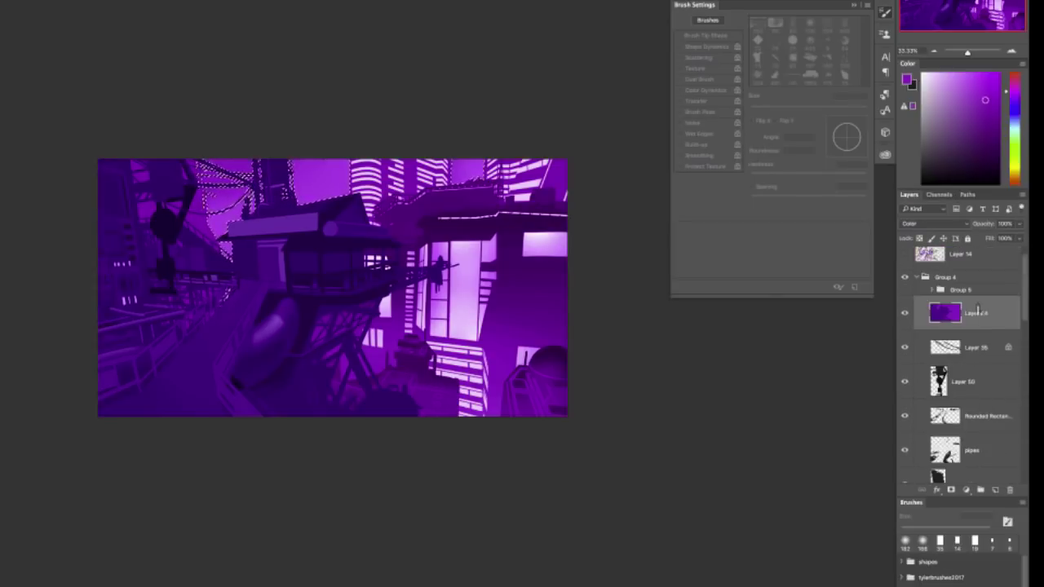
pyautogui.click(995, 489)
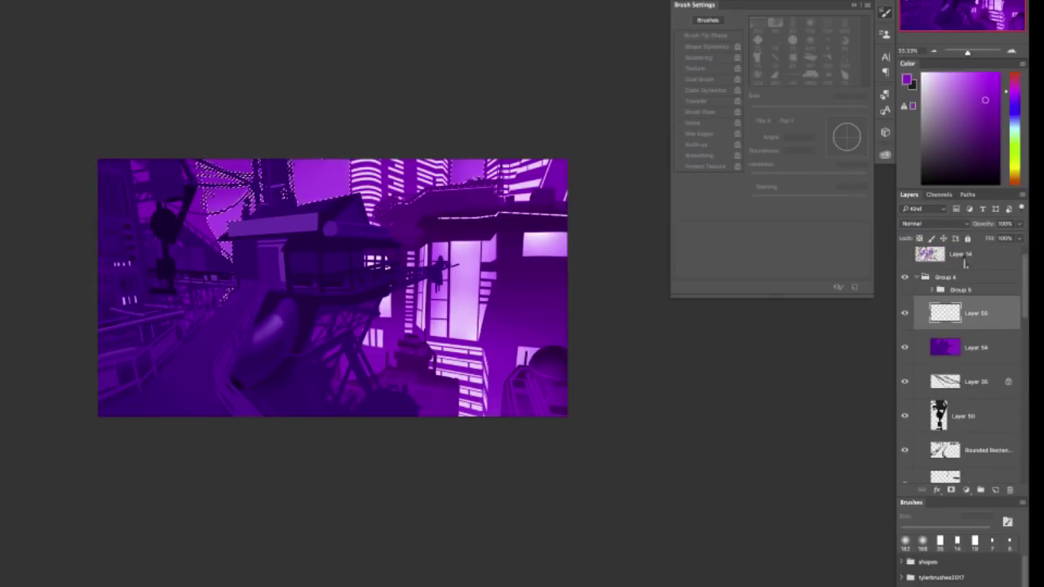
pyautogui.moveTo(1014, 168); pyautogui.dragTo(1014, 173)
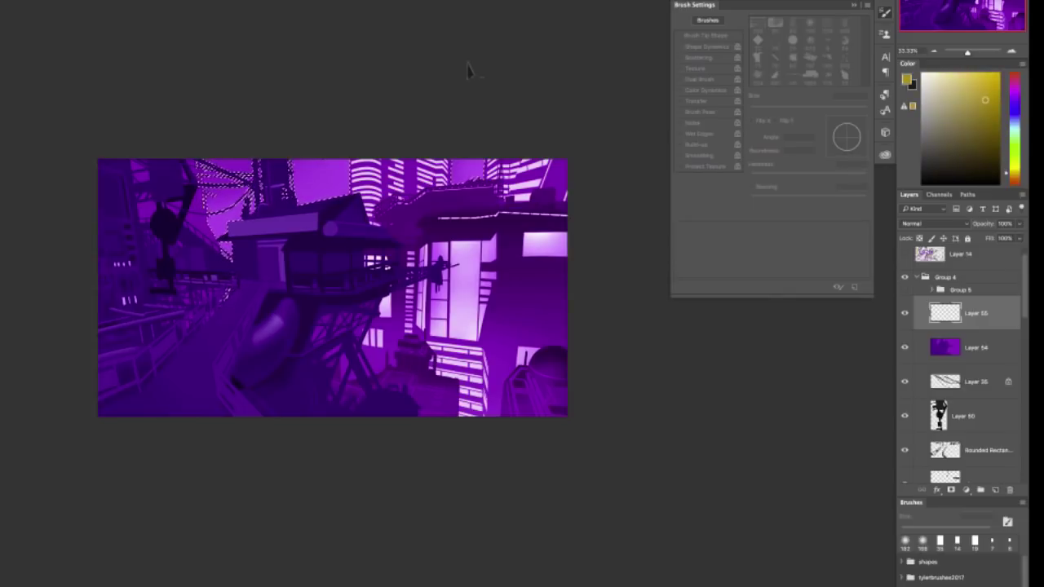
pyautogui.moveTo(985, 99); pyautogui.dragTo(978, 83)
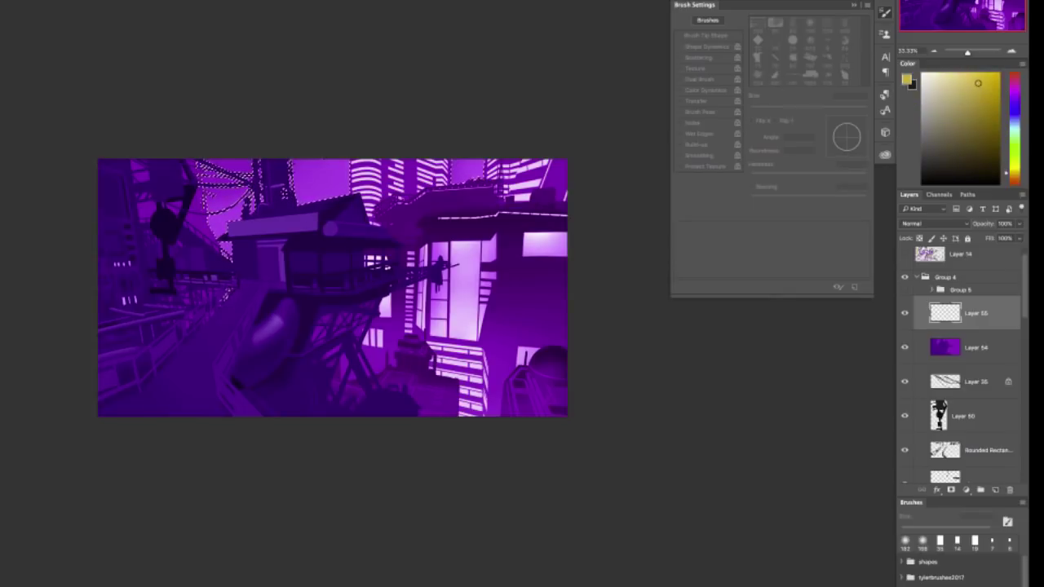
pyautogui.hotkey('shift', 'F5')
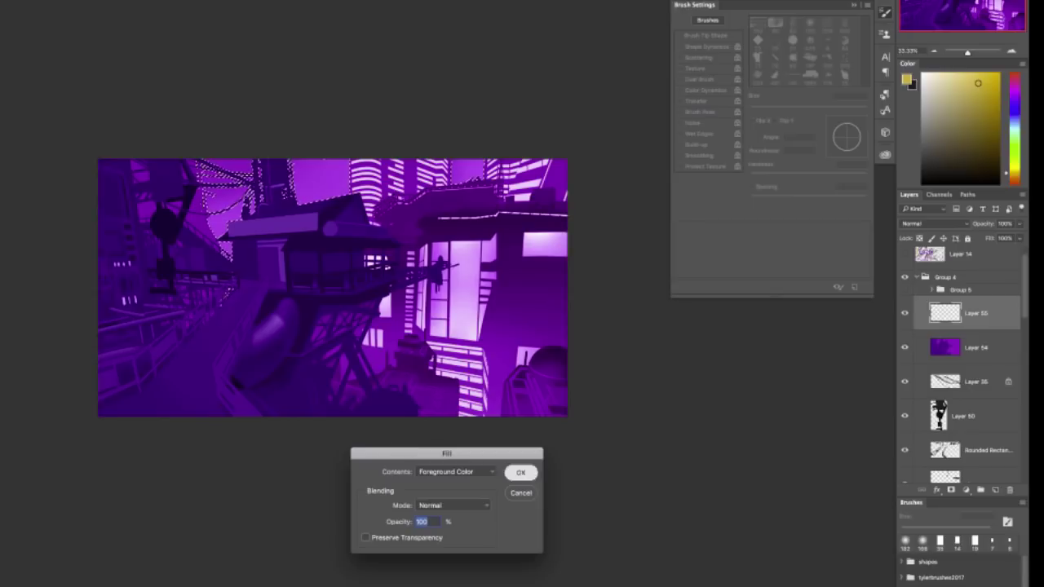
pyautogui.click(522, 472)
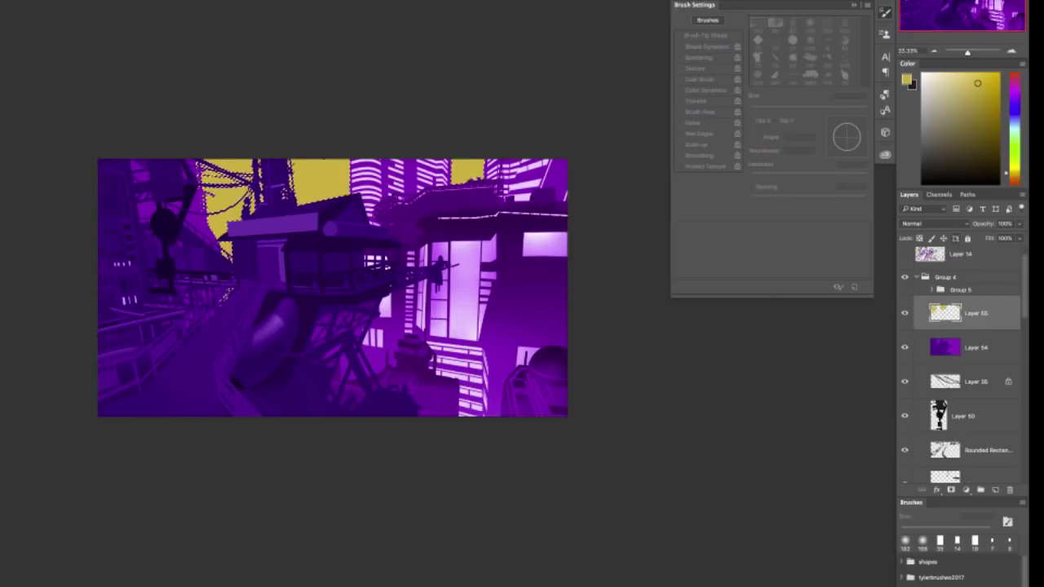
# Set the yellow sky layer to Hard Light and give a new empty layer beneath it Soft Light blending.
pyautogui.click(934, 223)
pyautogui.click(923, 460)
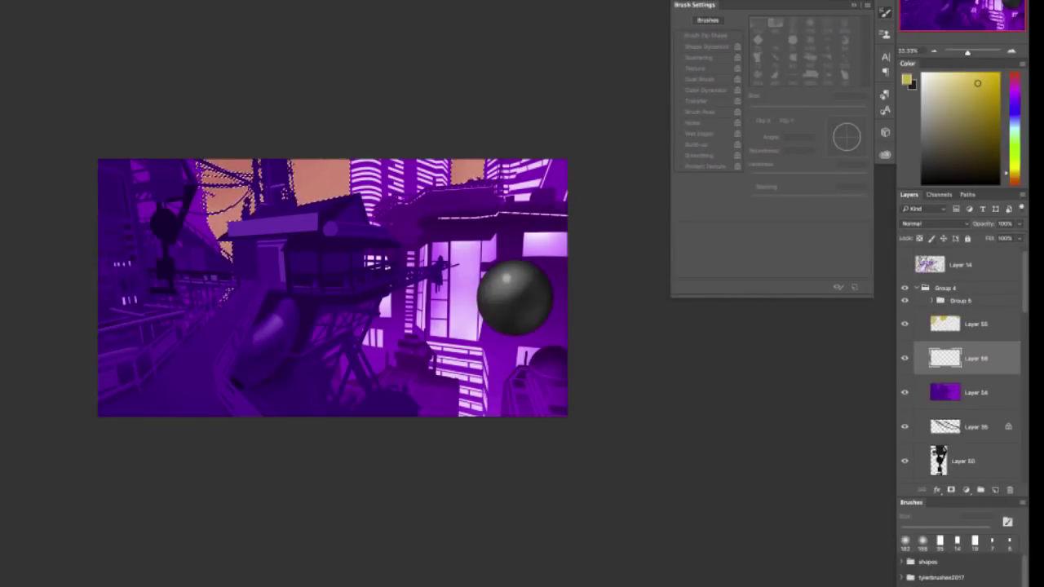
pyautogui.click(933, 223)
pyautogui.click(930, 348)
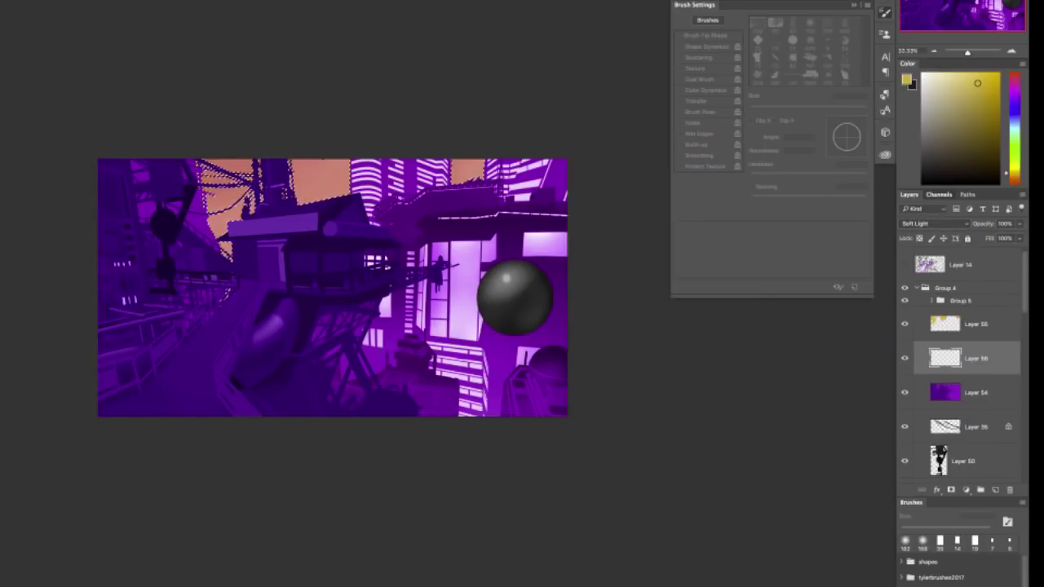
# Load the saved foreground channel as a selection and fill it with dark magenta on the Soft Light layer.
pyautogui.click(938, 195)
pyautogui.keyDown('super'); pyautogui.click(925, 314); pyautogui.keyUp('super')
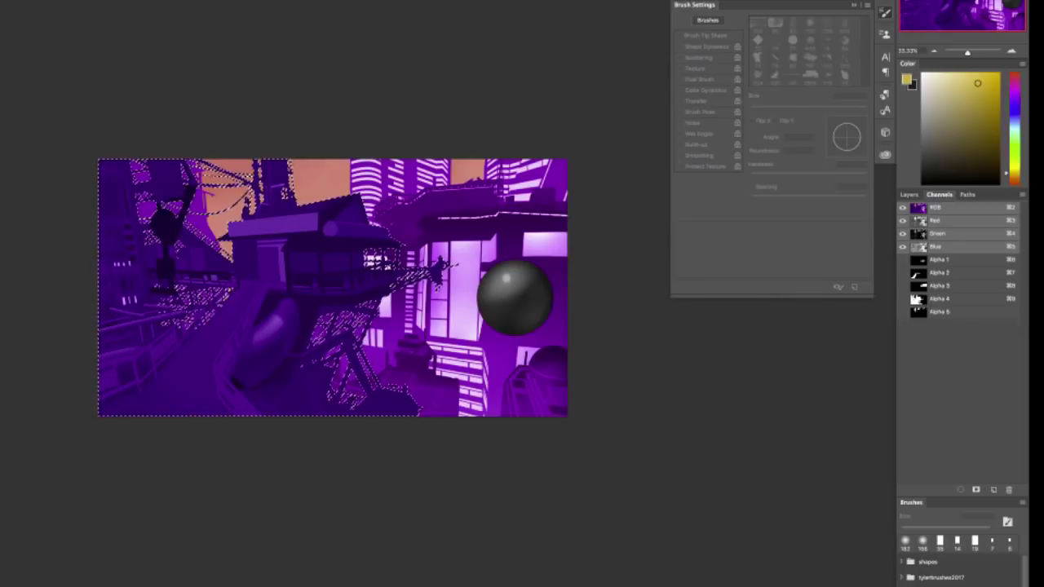
pyautogui.click(1014, 83)
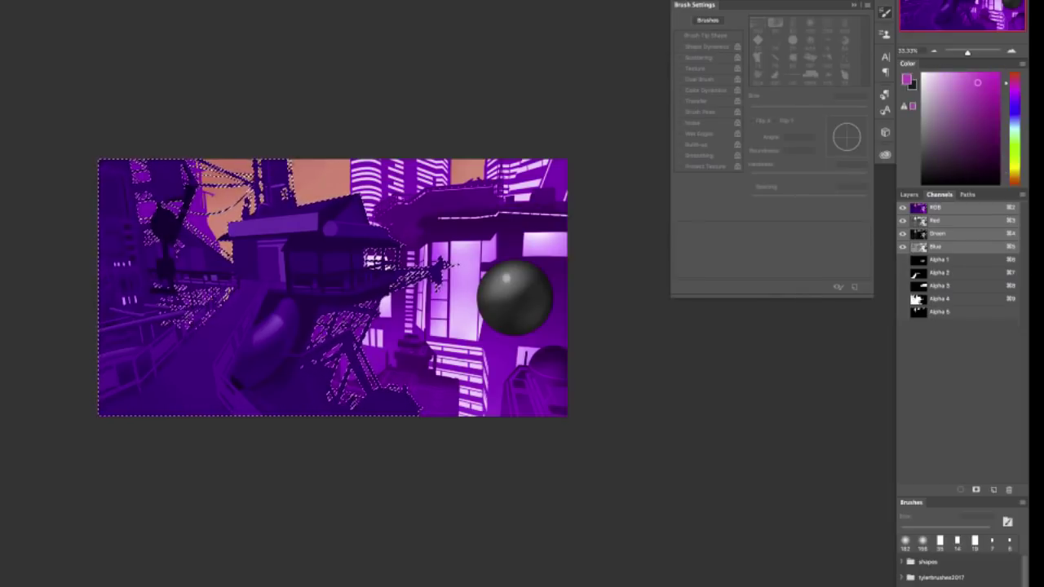
pyautogui.moveTo(907, 64); pyautogui.dragTo(912, 137)
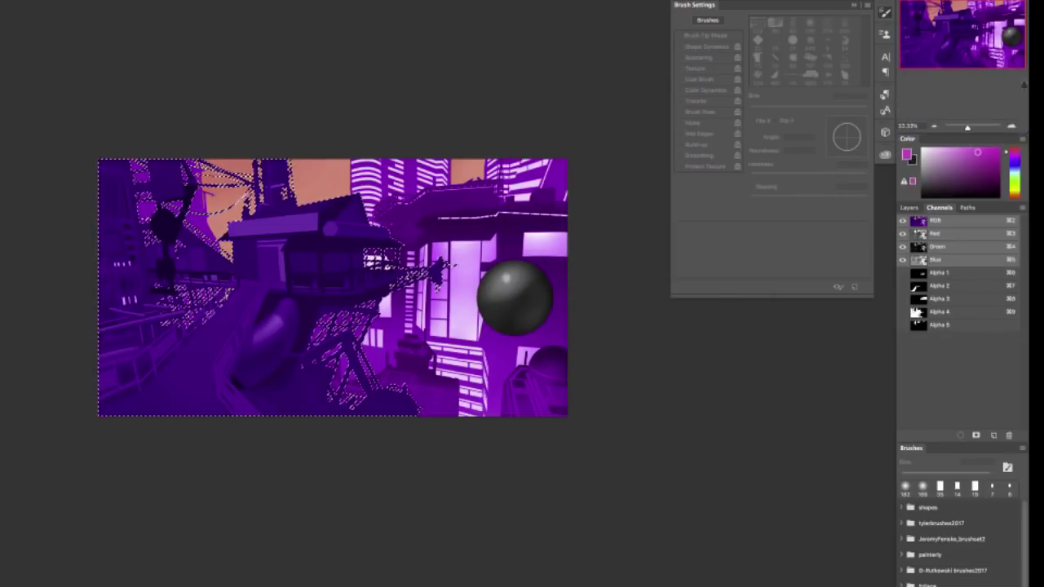
pyautogui.moveTo(1012, 133); pyautogui.dragTo(1011, 15)
pyautogui.click(1014, 39)
pyautogui.click(992, 80)
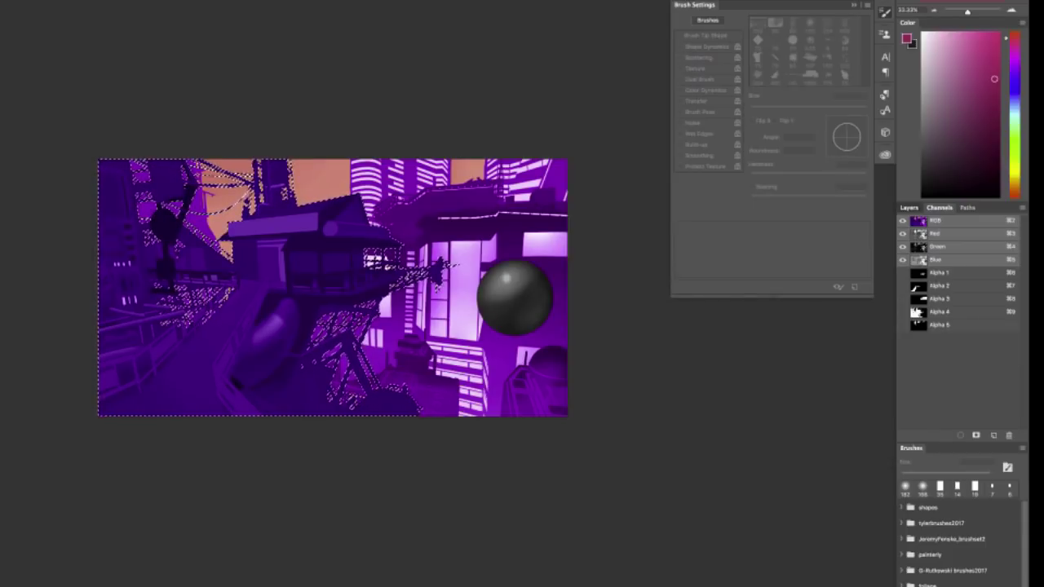
pyautogui.click(908, 207)
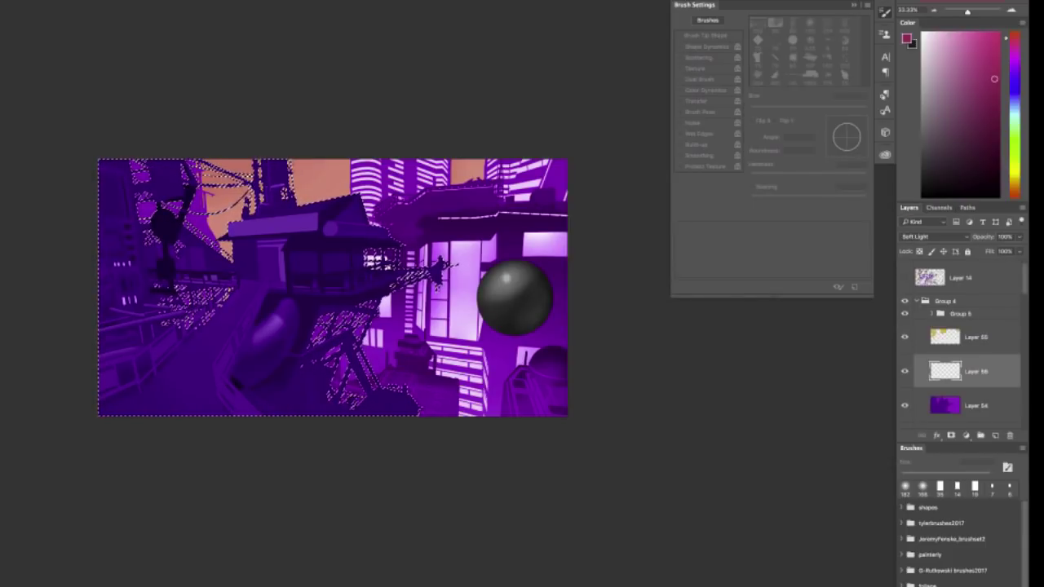
pyautogui.hotkey('shift', 'BackSpace')
pyautogui.click(526, 471)
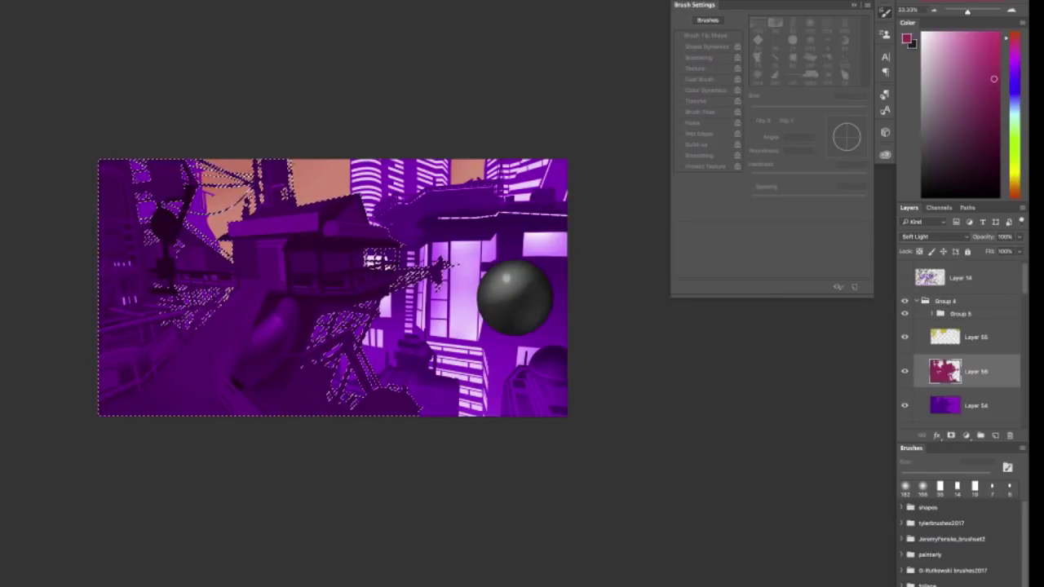
# Apply Levels with a black input of 76 and a white output of 234 to the magenta fill, and clear the selection.
pyautogui.hotkey('ctrl', 'l')
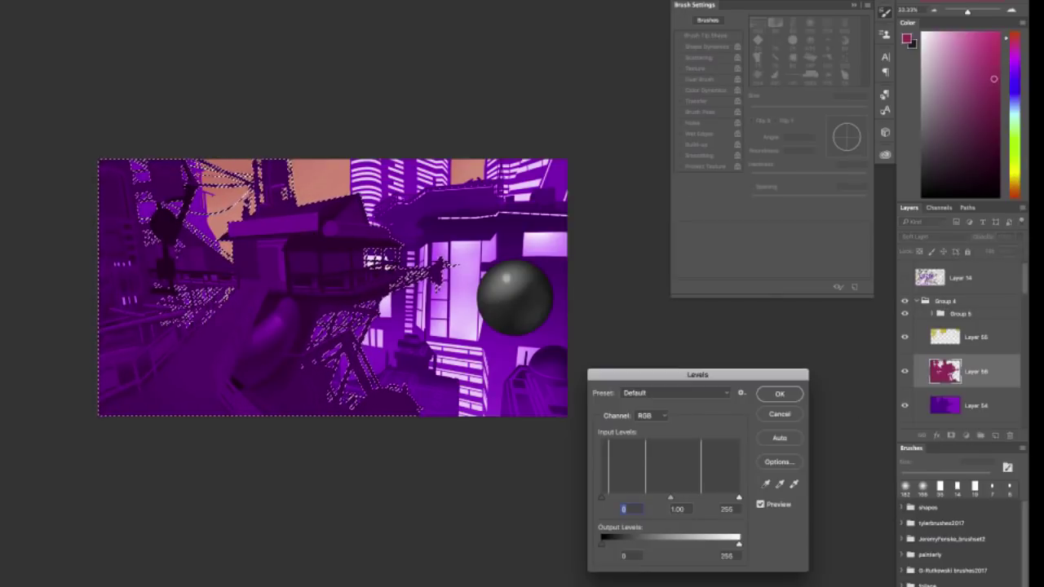
pyautogui.moveTo(739, 540)
pyautogui.mouseDown()
pyautogui.moveTo(655, 543)
pyautogui.moveTo(727, 543)
pyautogui.mouseUp()
pyautogui.moveTo(602, 497); pyautogui.dragTo(642, 497)
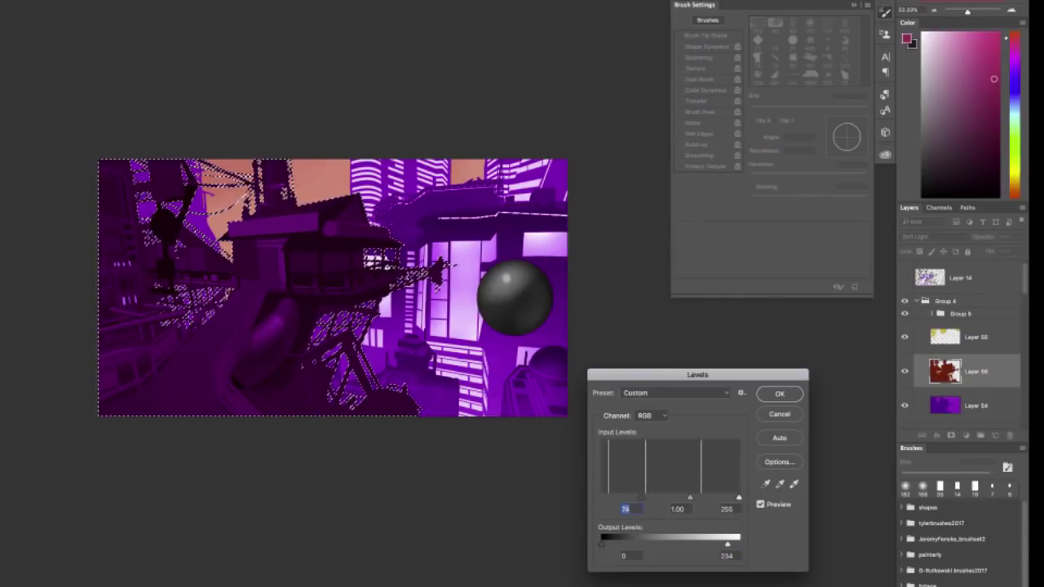
pyautogui.click(778, 395)
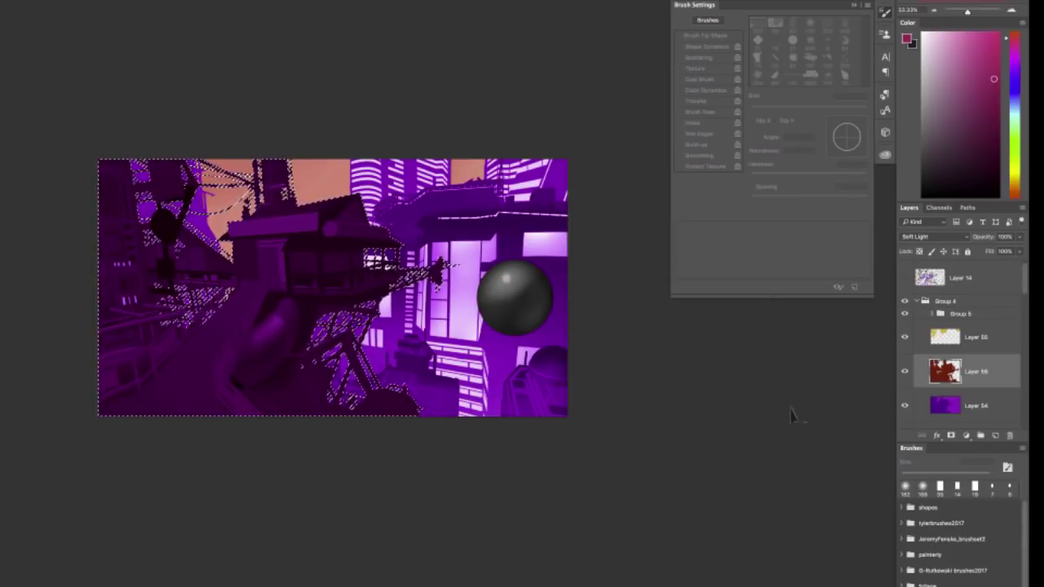
pyautogui.hotkey('ctrl', 'd')
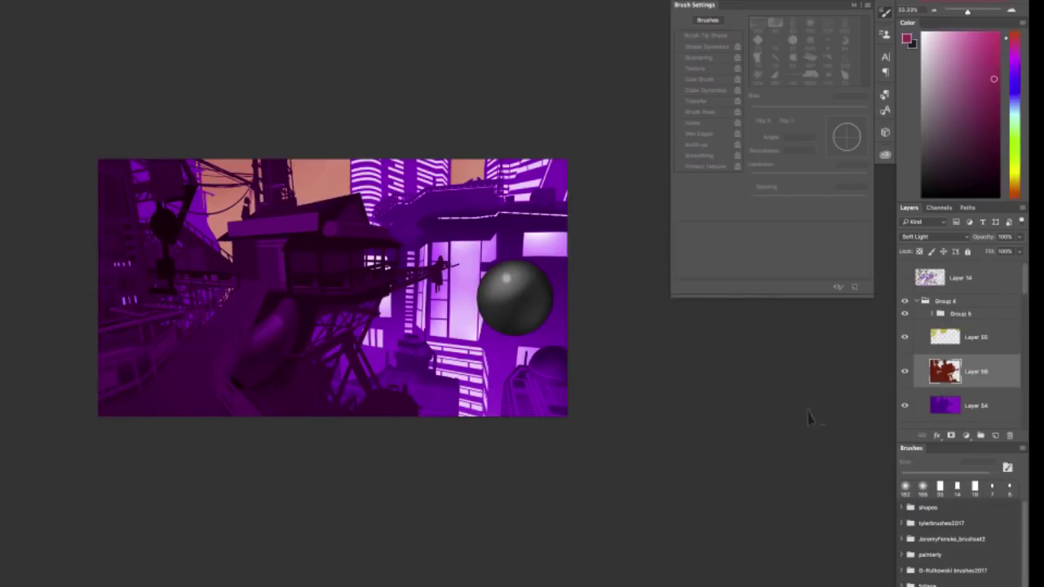
# Lower the fill of the yellow sky layer, Layer 55, to 65%.
pyautogui.click(950, 343)
pyautogui.click(1019, 251)
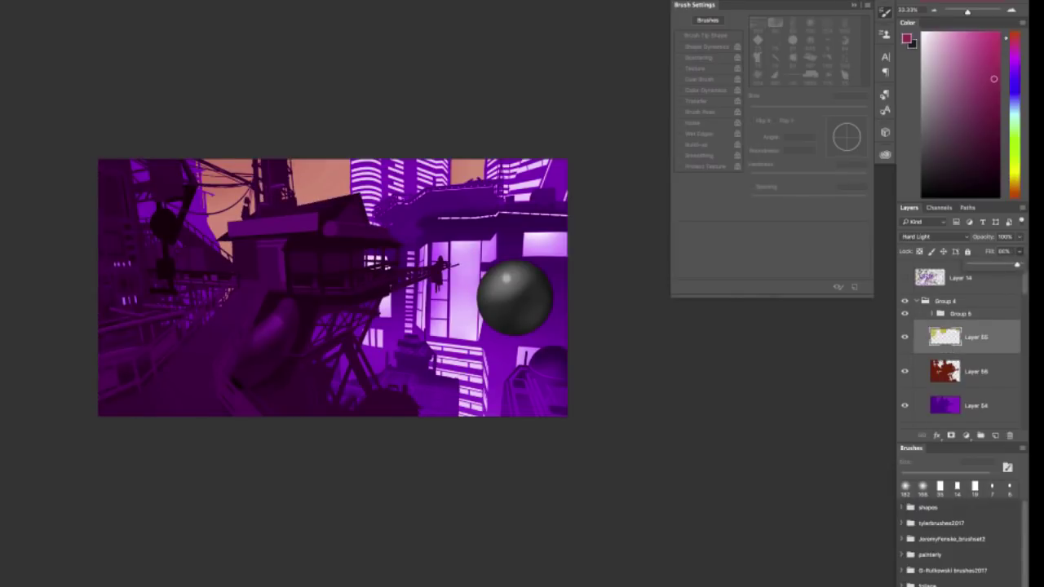
pyautogui.moveTo(1019, 265); pyautogui.dragTo(1001, 264)
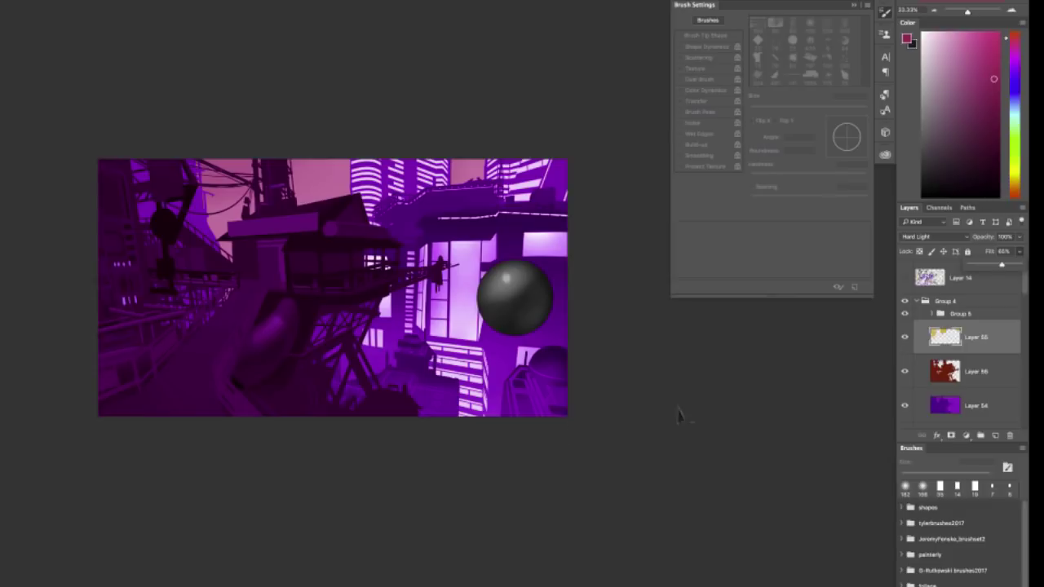
# Add a new layer directly above Layer 54 and select the background area outside the foreground shape of Layer 56.
pyautogui.scroll(-1, 935, 367)
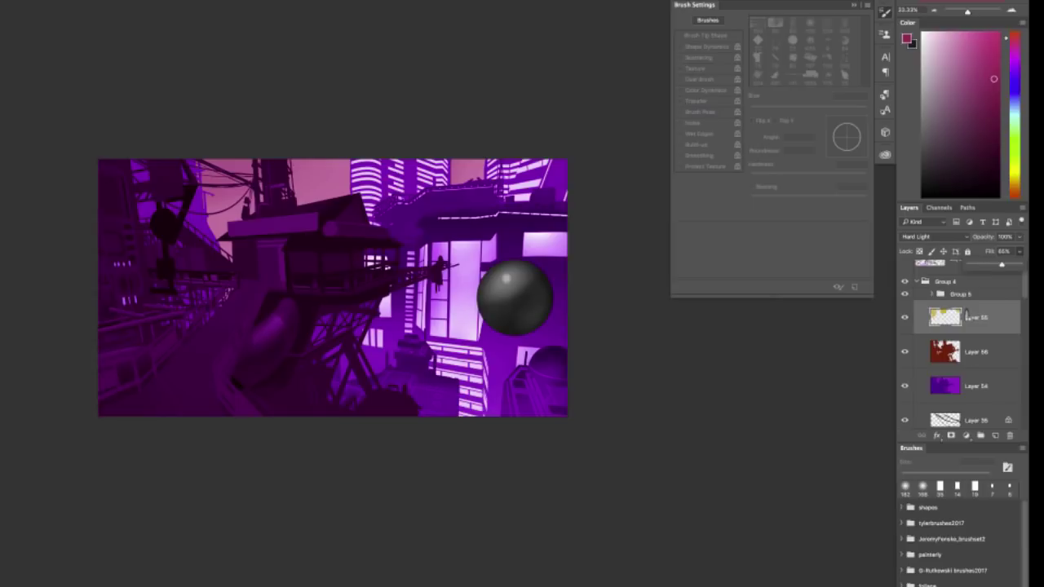
pyautogui.click(951, 359)
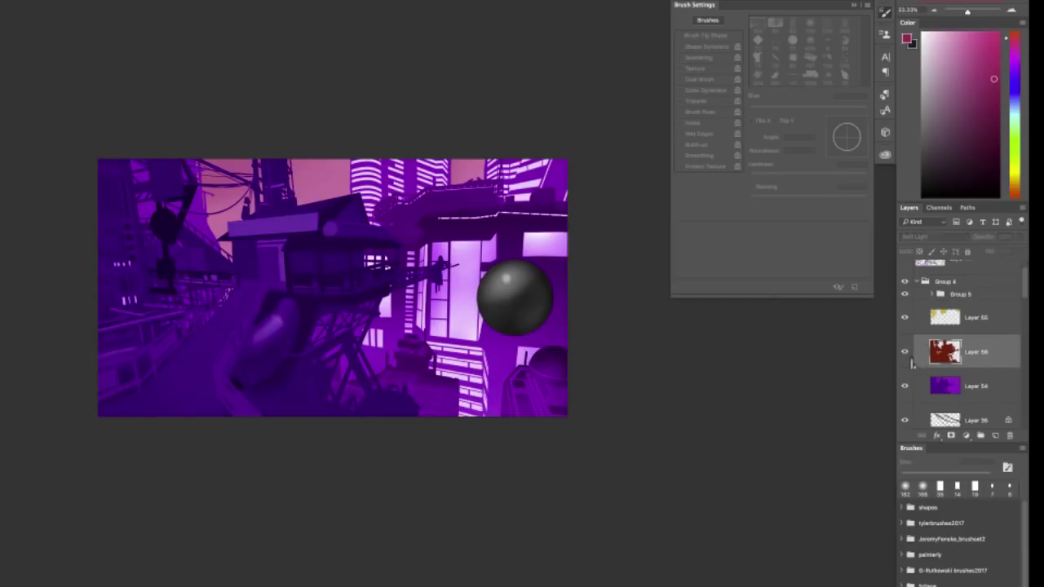
pyautogui.click(944, 388)
pyautogui.click(995, 435)
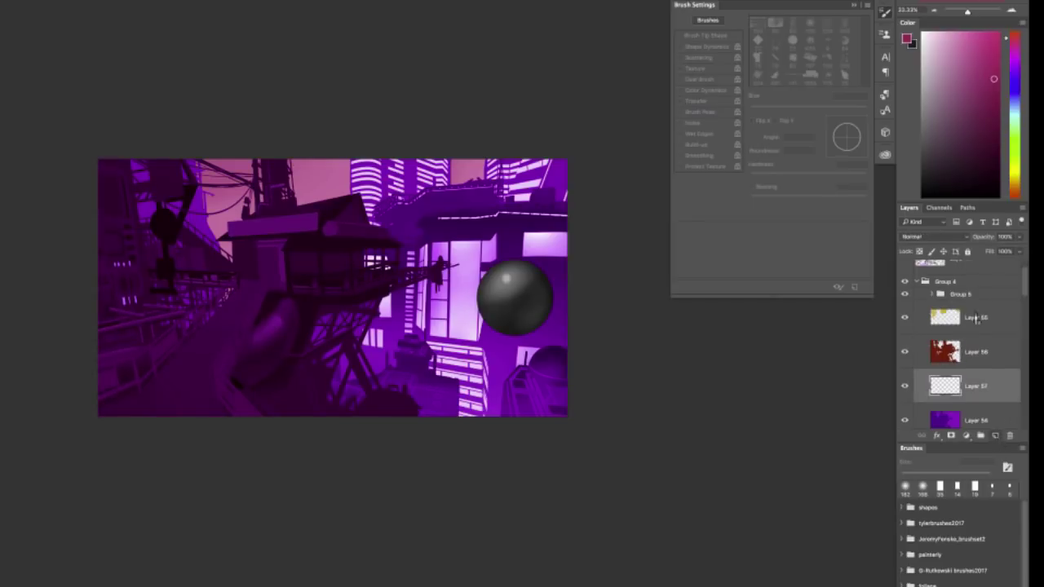
pyautogui.keyDown('ctrl'); pyautogui.click(954, 351); pyautogui.keyUp('ctrl')
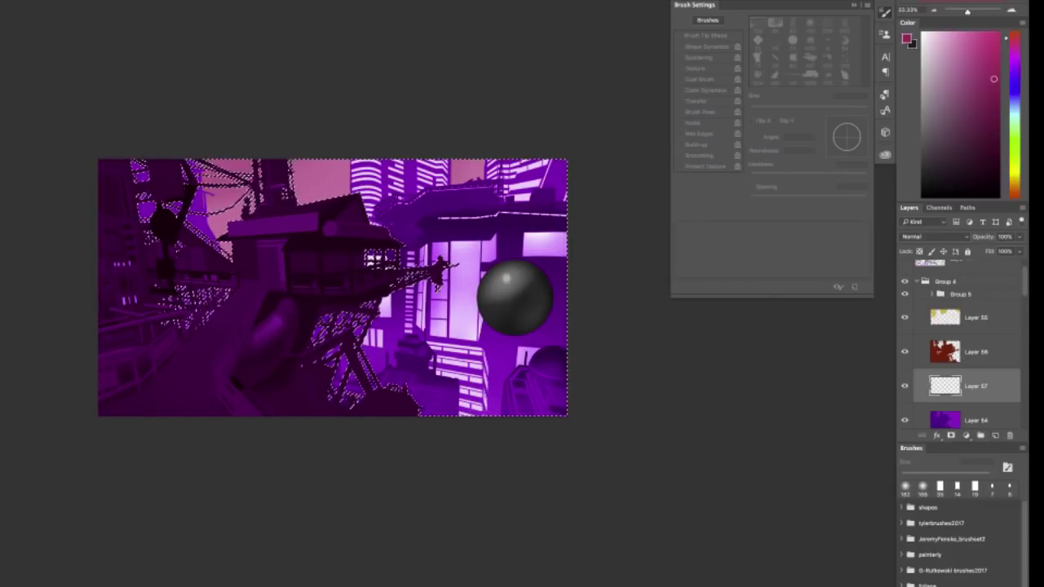
# Tint the selected background area with saturated orange on Layer 57, and hide Group 5.
pyautogui.moveTo(1014, 173); pyautogui.dragTo(1014, 190)
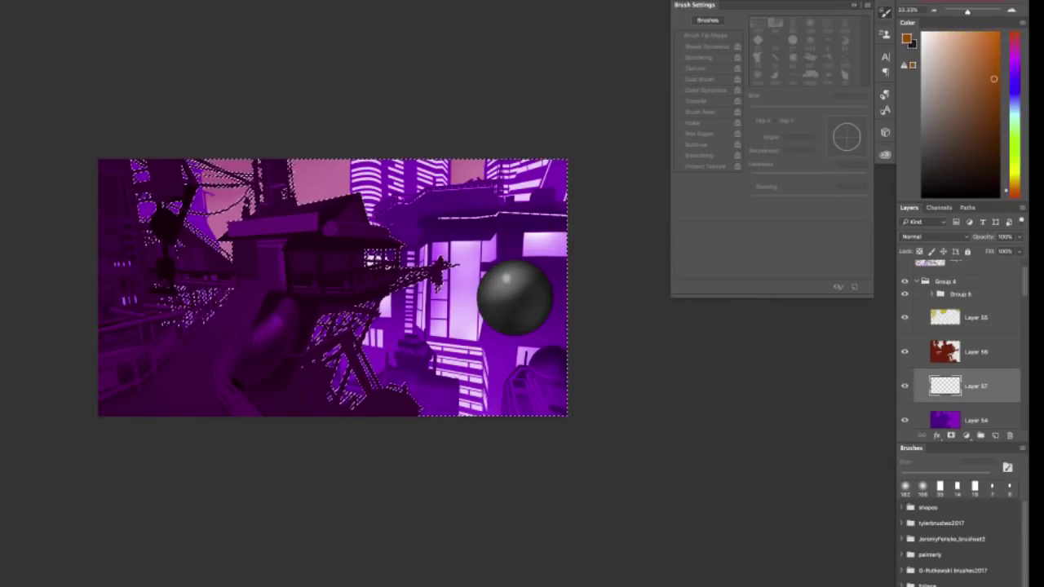
pyautogui.click(996, 48)
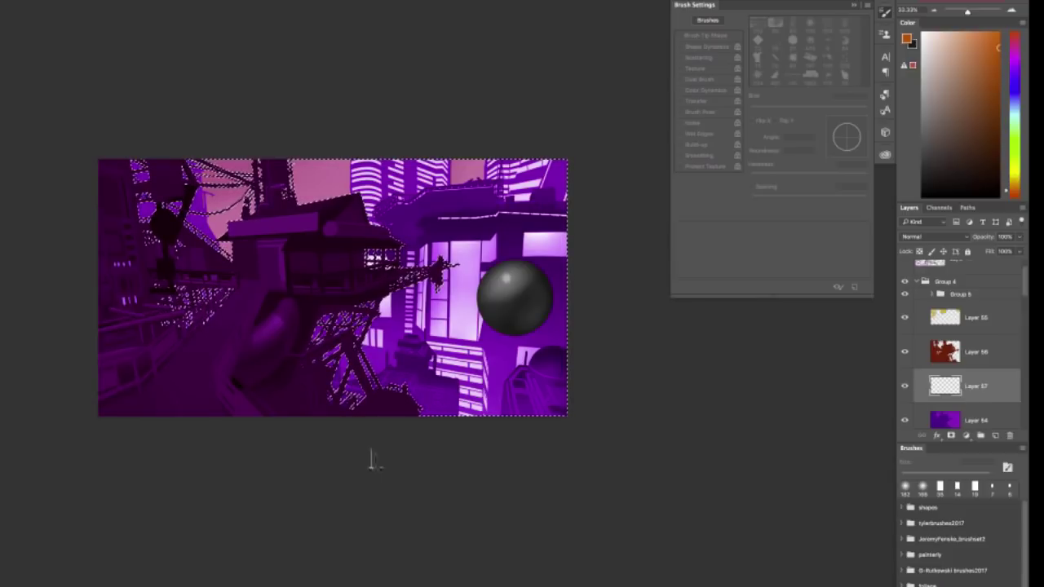
pyautogui.hotkey('alt', 'BackSpace')
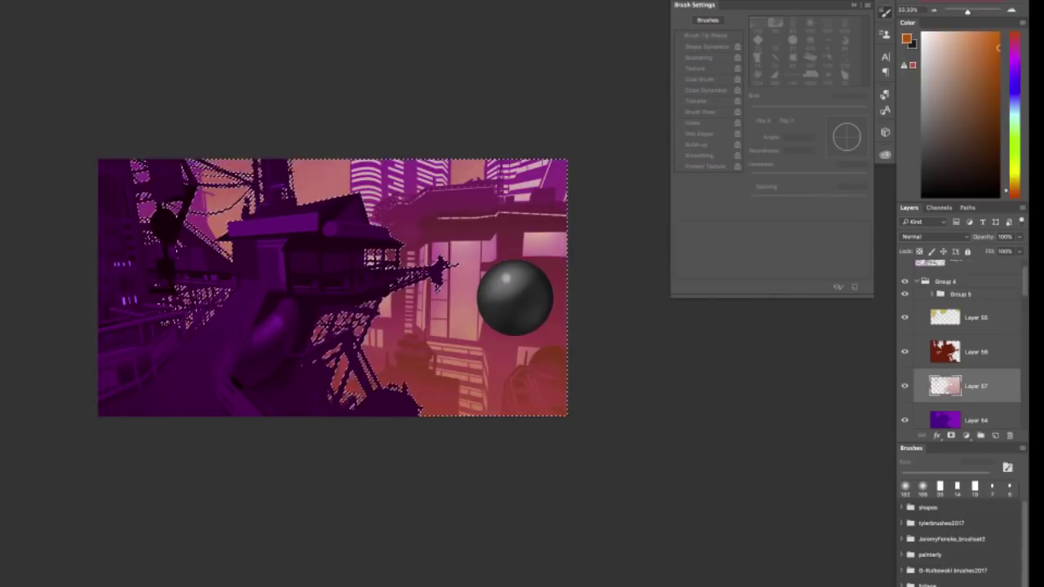
pyautogui.click(905, 294)
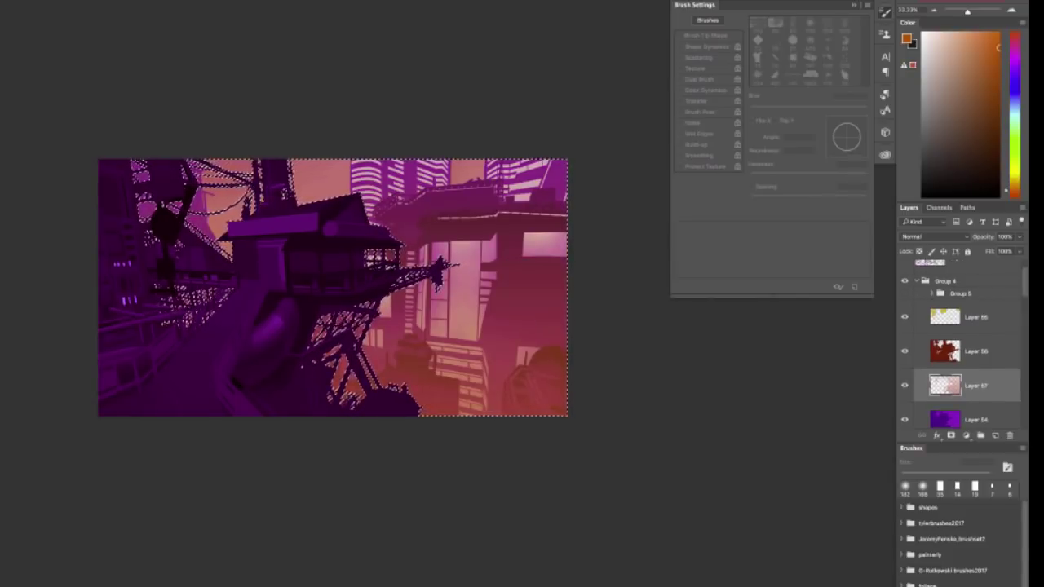
# In Layer 57's blending options, split the Underlying Layer black Blend If slider to 0 / 94.
pyautogui.click(932, 236)
pyautogui.click(856, 454)
pyautogui.click(936, 435)
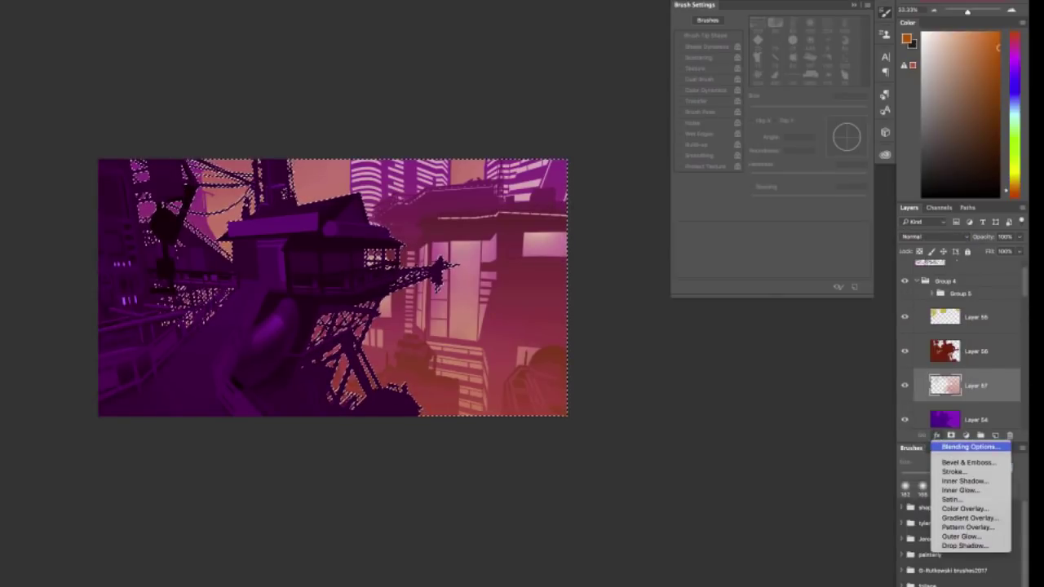
pyautogui.press('Return')
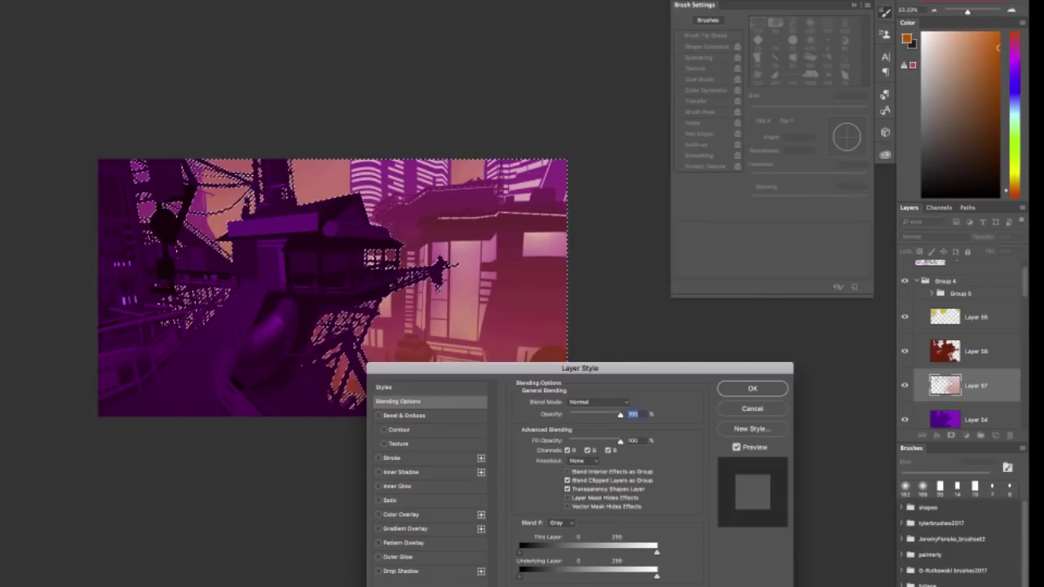
pyautogui.moveTo(579, 368); pyautogui.dragTo(118, 370)
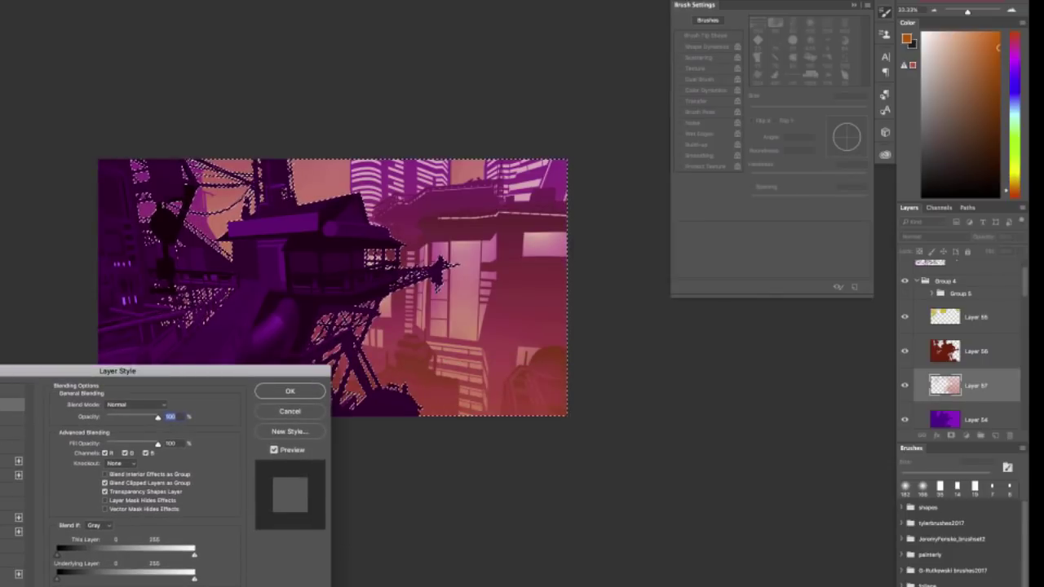
pyautogui.moveTo(57, 578); pyautogui.dragTo(110, 579)
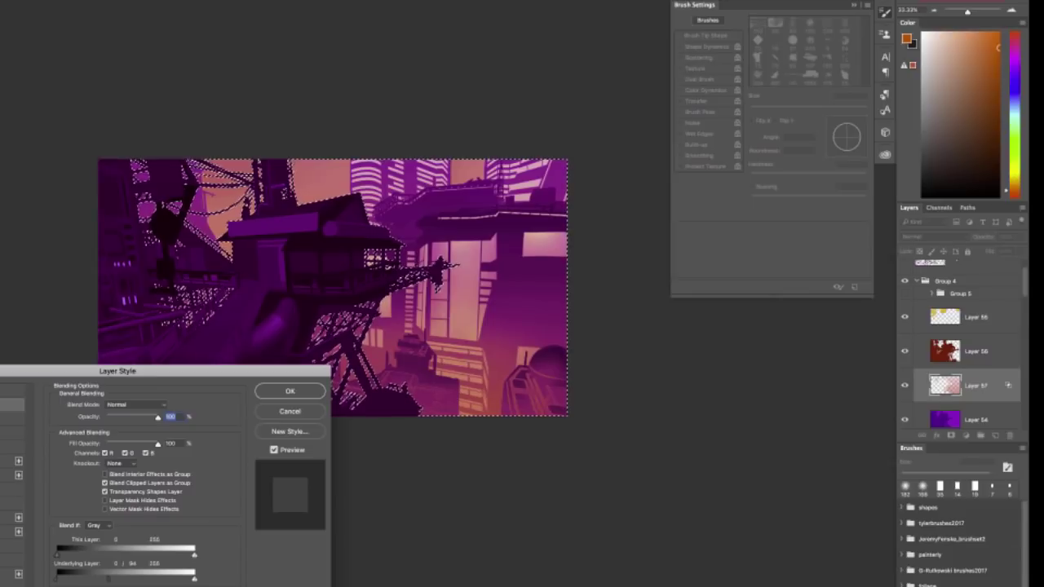
pyautogui.click(289, 390)
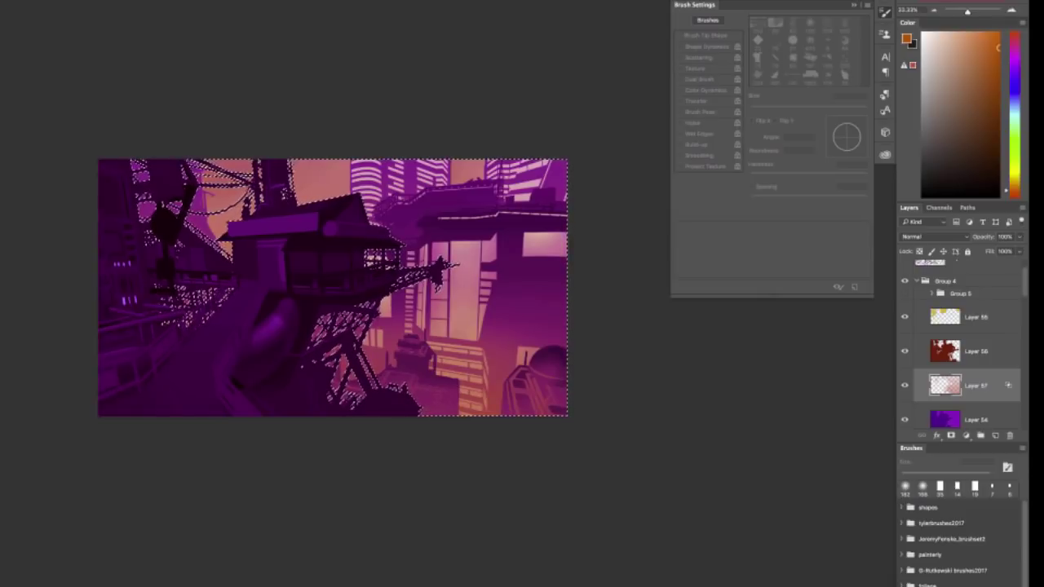
# Erase Layer 57's orange tint over the lower-right dome and the lower-centre domed building with a rectangular eraser, then compare with the layer hidden.
pyautogui.press('b')
pyautogui.rightClick(551, 398)
pyautogui.moveTo(611, 297); pyautogui.dragTo(624, 297)
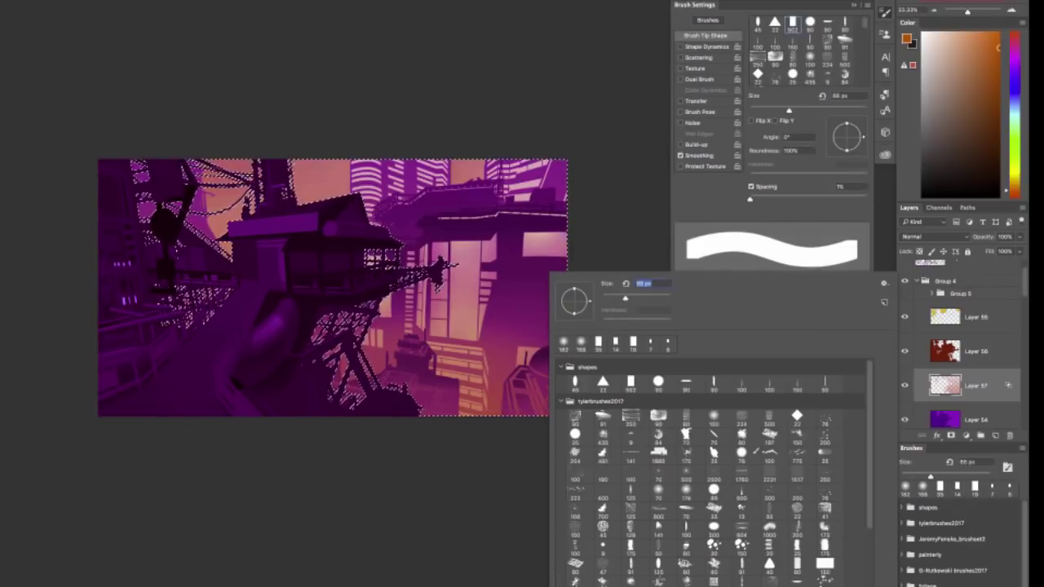
pyautogui.click(511, 383)
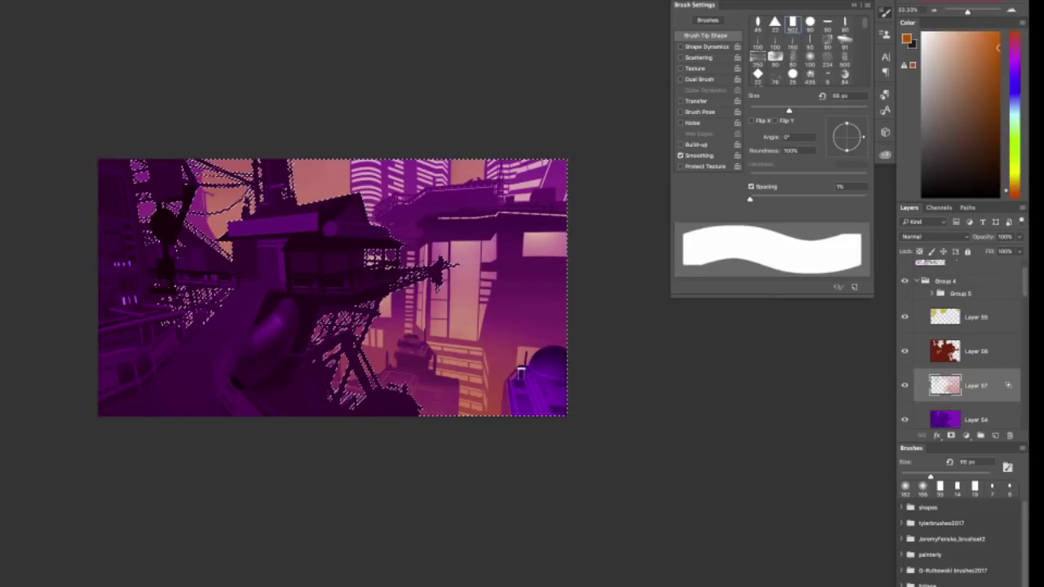
pyautogui.moveTo(521, 372); pyautogui.dragTo(510, 391)
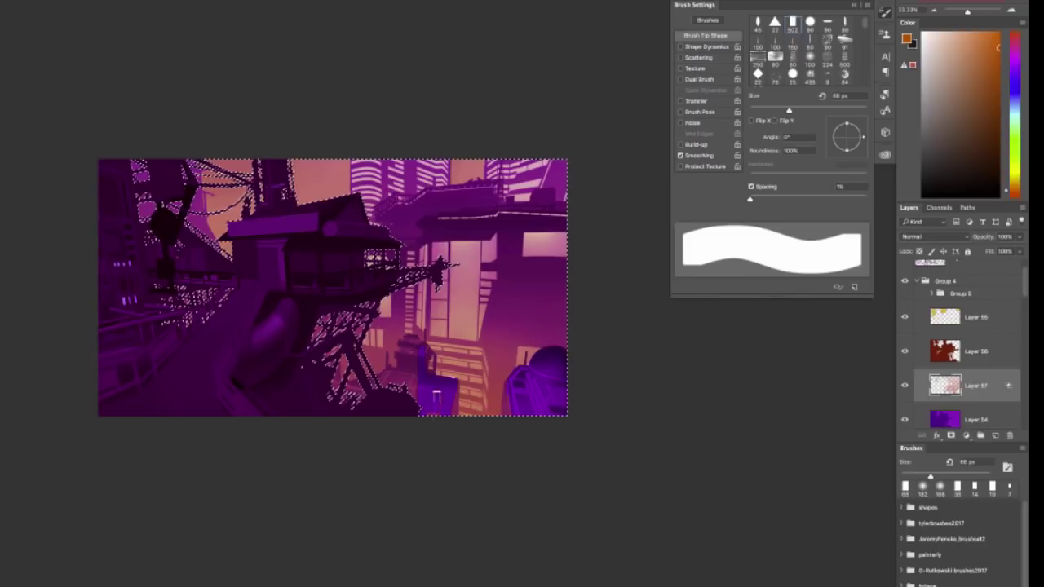
pyautogui.click(903, 385)
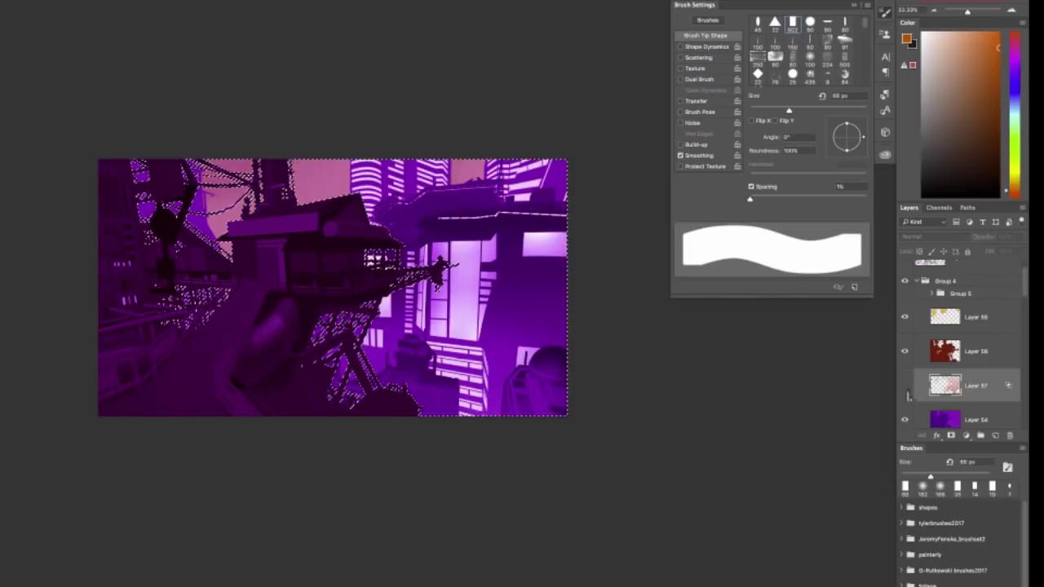
pyautogui.click(904, 385)
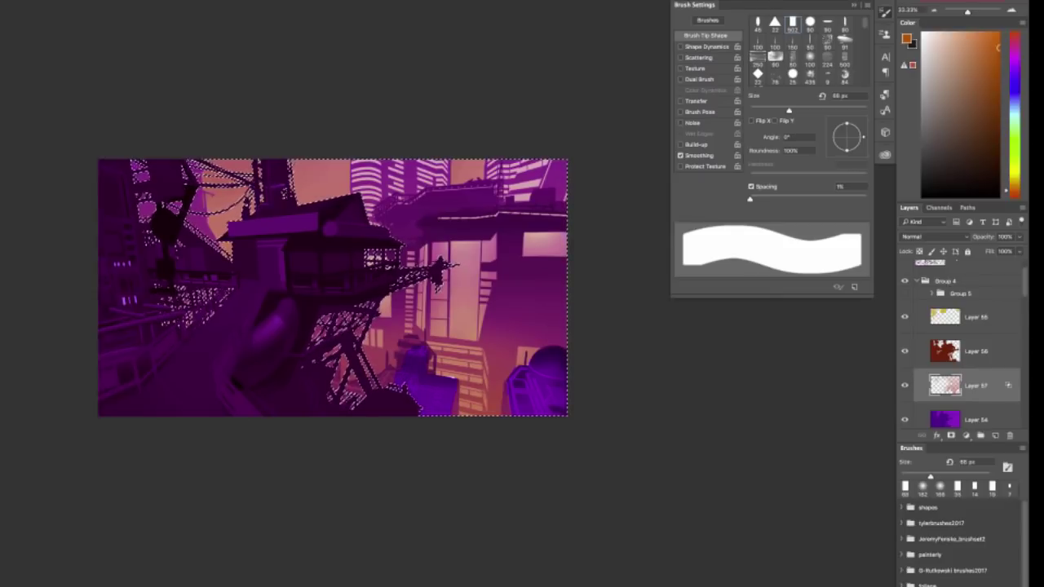
# Select the domed buildings' silhouette, erase the orange tint on Layer 57 within it, undo the last stroke and clear the selection.
pyautogui.scroll(-2, 967, 394)
pyautogui.scroll(-3, 967, 395)
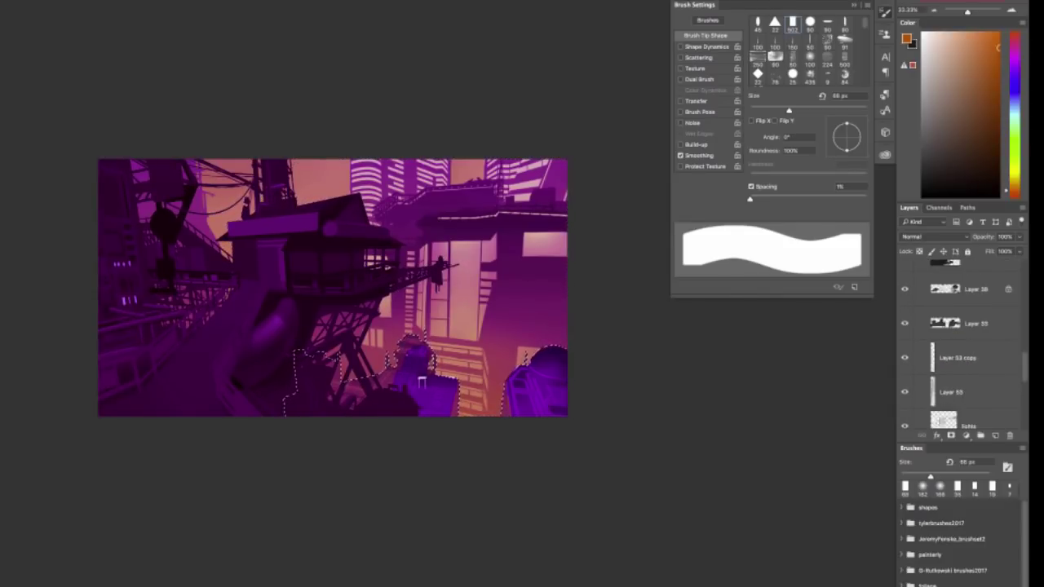
pyautogui.moveTo(426, 337)
pyautogui.mouseDown()
pyautogui.moveTo(407, 343)
pyautogui.moveTo(386, 391)
pyautogui.mouseUp()
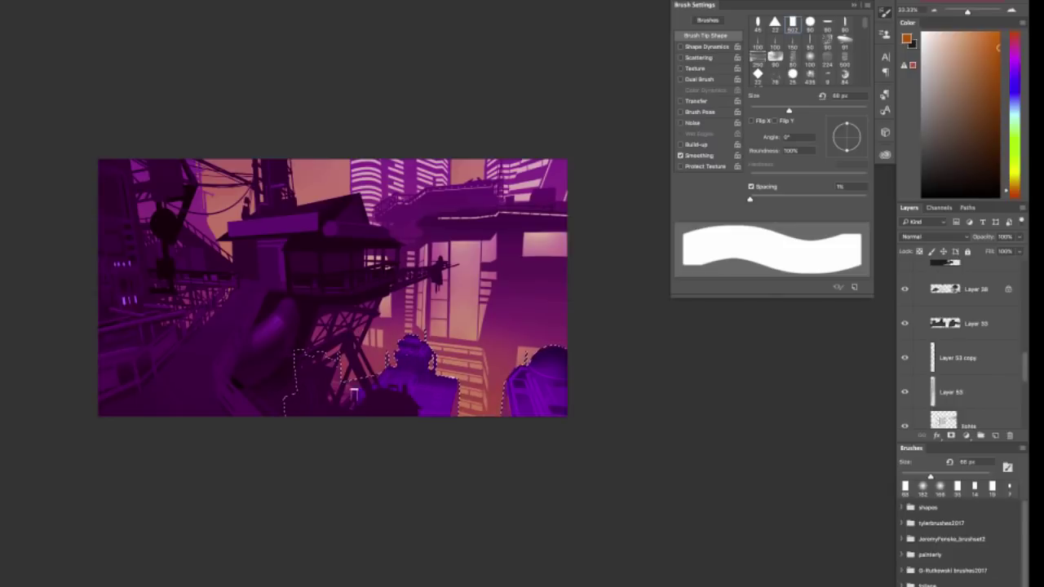
pyautogui.moveTo(354, 395); pyautogui.dragTo(343, 412)
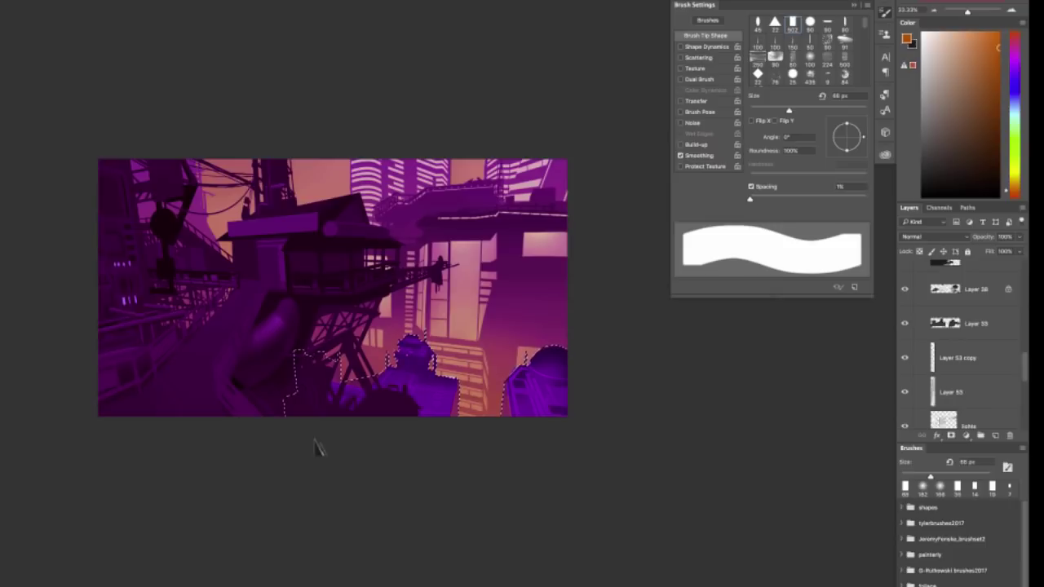
pyautogui.hotkey('ctrl', 'z')
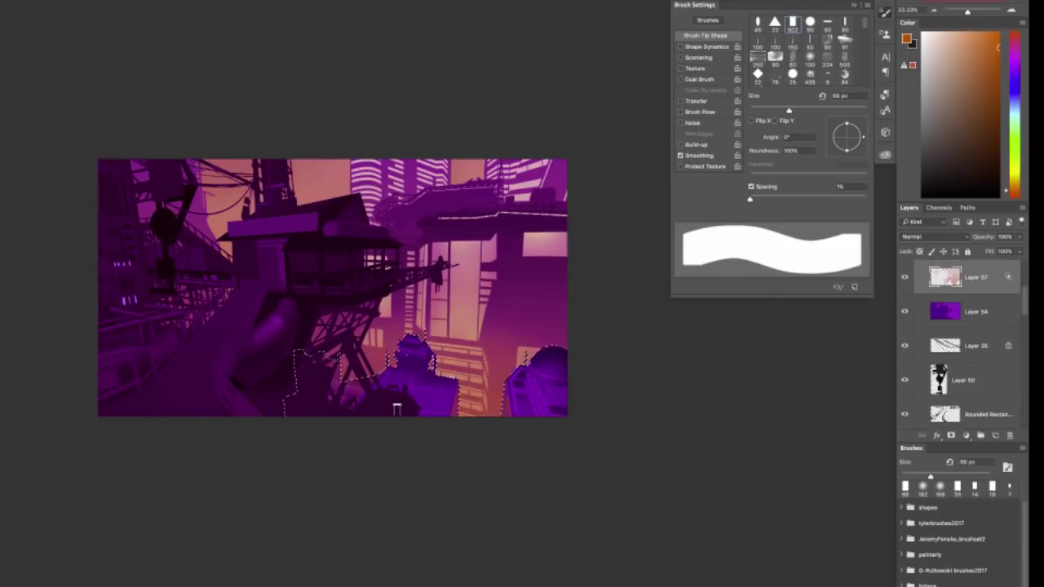
pyautogui.hotkey('ctrl', 'd')
# Load the sky shape of Layer 55 as a selection and add a new layer directly above it.
pyautogui.scroll(-2, 961, 401)
pyautogui.scroll(3, 962, 400)
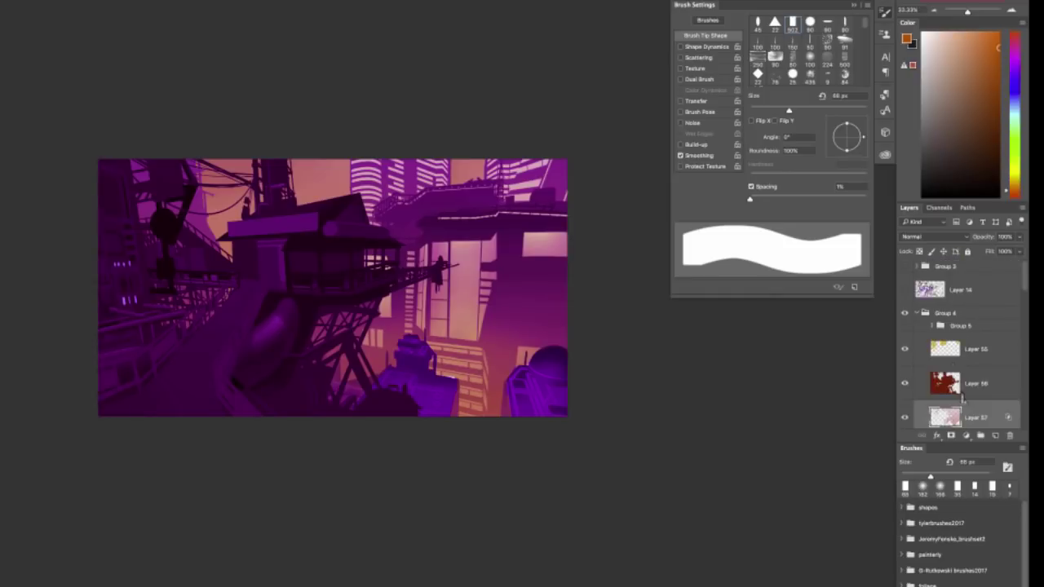
pyautogui.keyDown('ctrl'); pyautogui.click(950, 357); pyautogui.keyUp('ctrl')
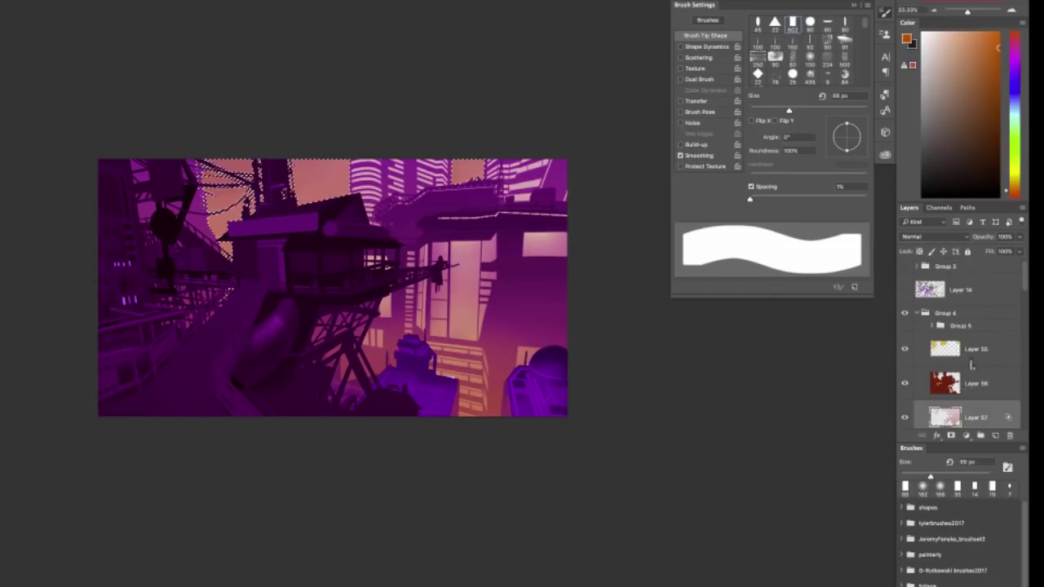
pyautogui.click(952, 363)
pyautogui.click(995, 436)
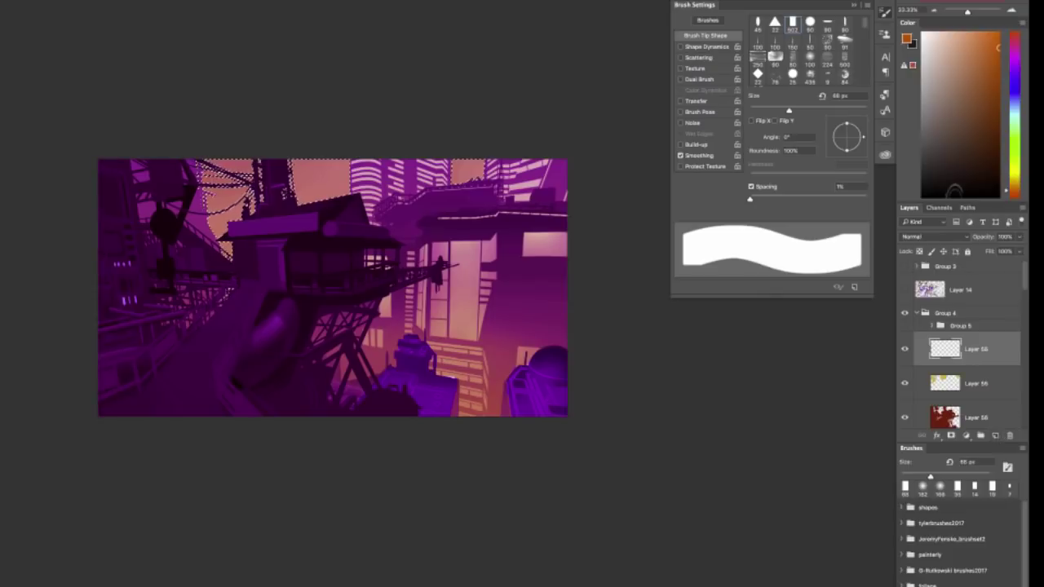
# Show the Group 3 perspective grid and paint bright yellow into the selected sky gaps on Layer 58 with a small rectangular brush.
pyautogui.moveTo(1015, 190); pyautogui.dragTo(1014, 178)
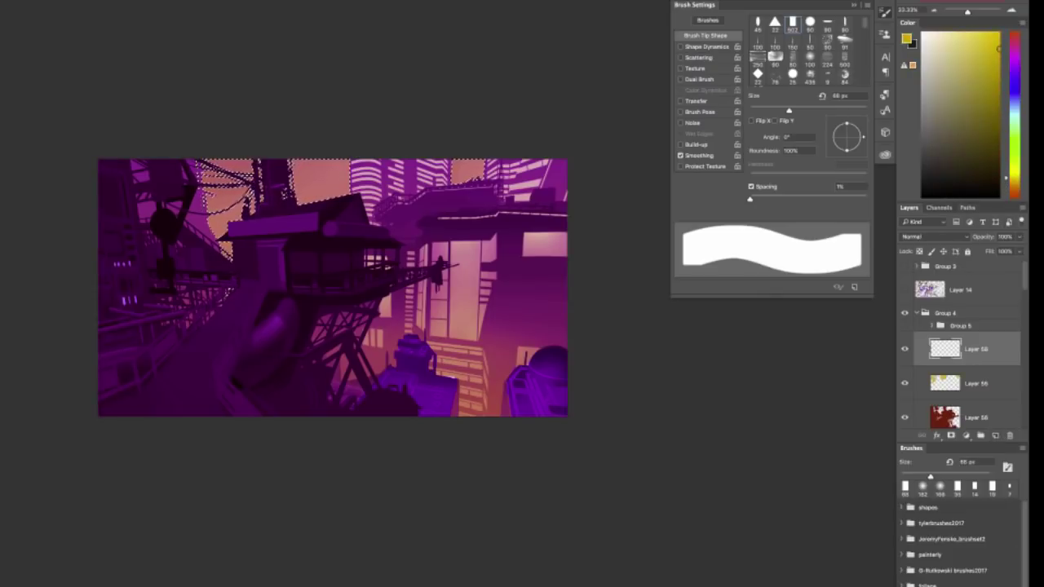
pyautogui.click(984, 32)
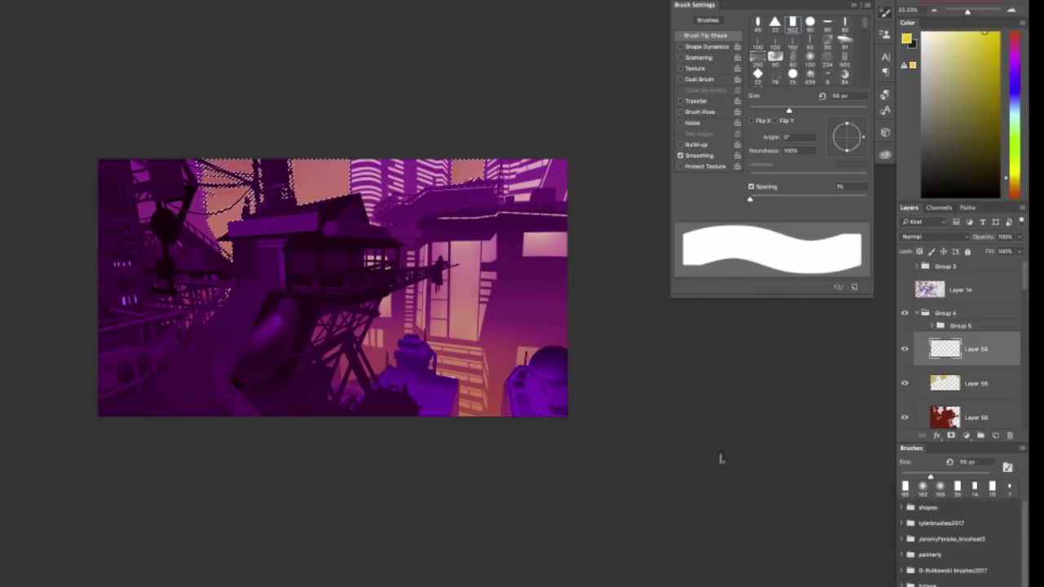
pyautogui.click(904, 266)
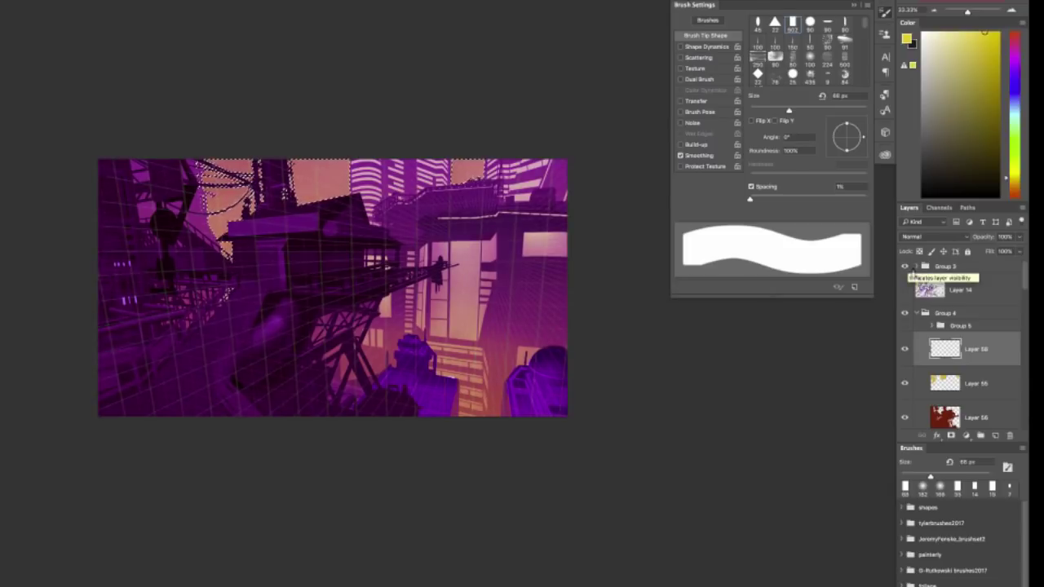
pyautogui.press('b')
pyautogui.rightClick(341, 281)
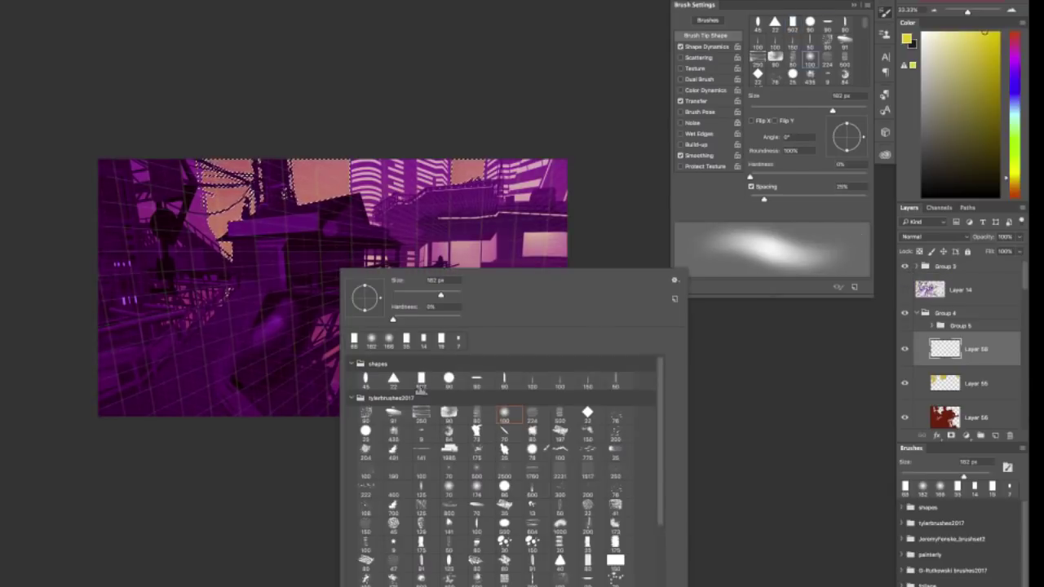
pyautogui.click(421, 380)
pyautogui.click(406, 295)
pyautogui.moveTo(318, 204); pyautogui.dragTo(315, 149)
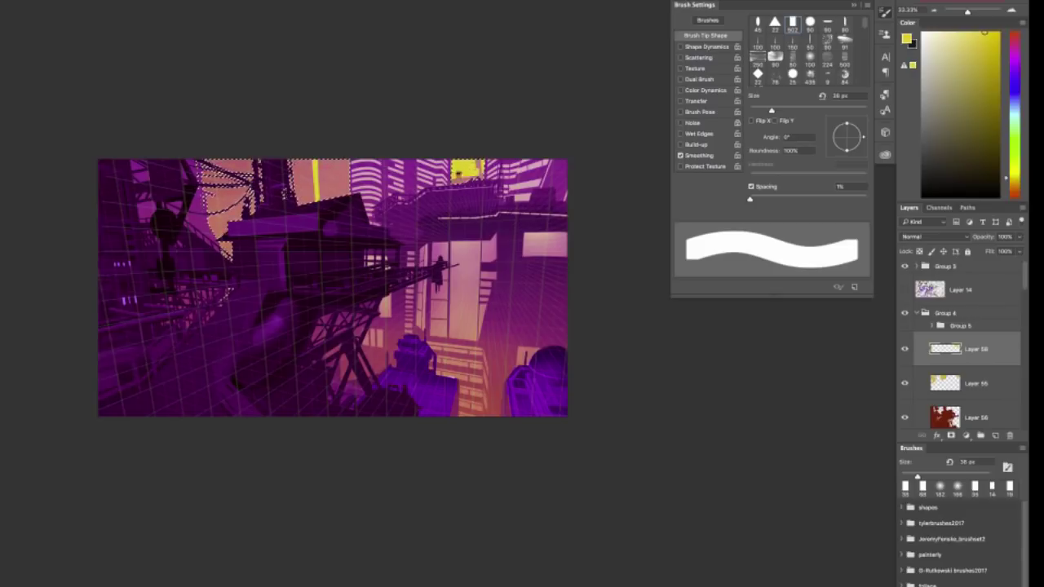
pyautogui.moveTo(467, 175); pyautogui.dragTo(456, 176)
# Set the rectangular eraser to about 18 px and erase parts of the yellow in the sky gap between the background towers.
pyautogui.press('e')
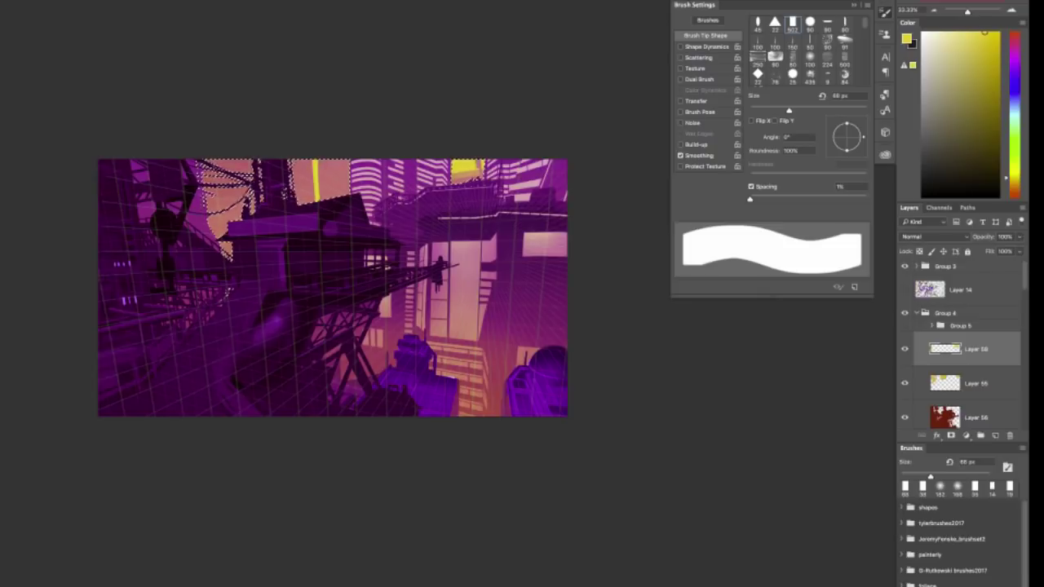
pyautogui.rightClick(459, 261)
pyautogui.moveTo(540, 289); pyautogui.dragTo(526, 289)
pyautogui.click(560, 87)
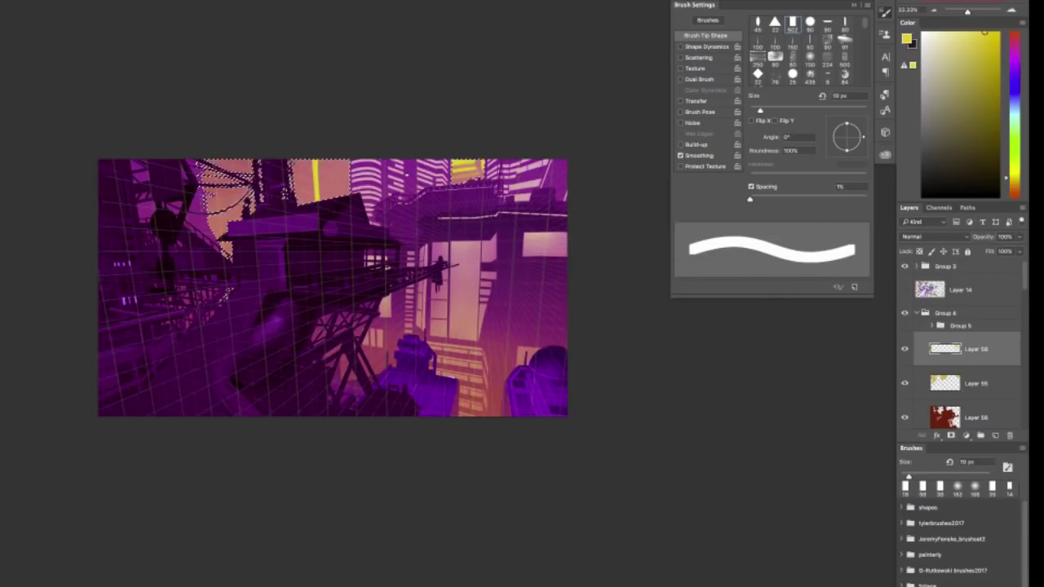
# Undo the last stroke and paint the sky gap above the roofed building bright yellow with the rectangular brush at 52 px.
pyautogui.press('b')
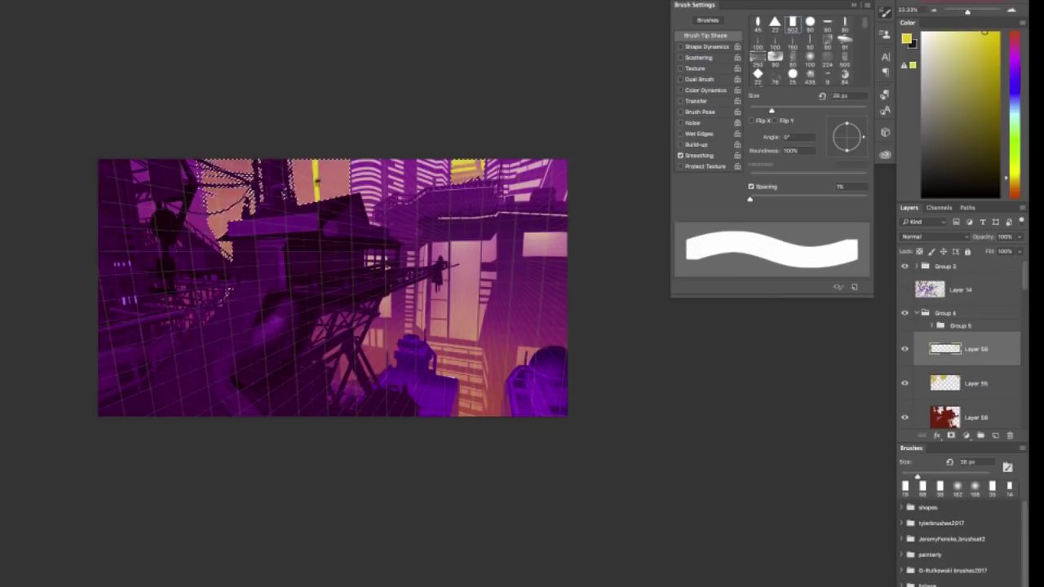
pyautogui.hotkey('ctrl', 'z')
pyautogui.rightClick(351, 201)
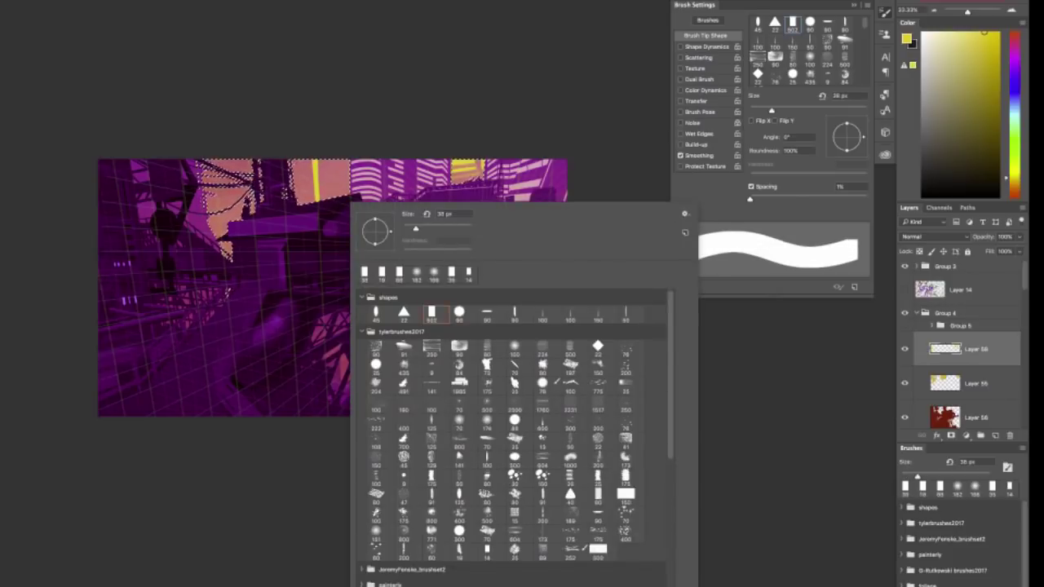
pyautogui.moveTo(415, 229); pyautogui.dragTo(421, 229)
pyautogui.click(310, 141)
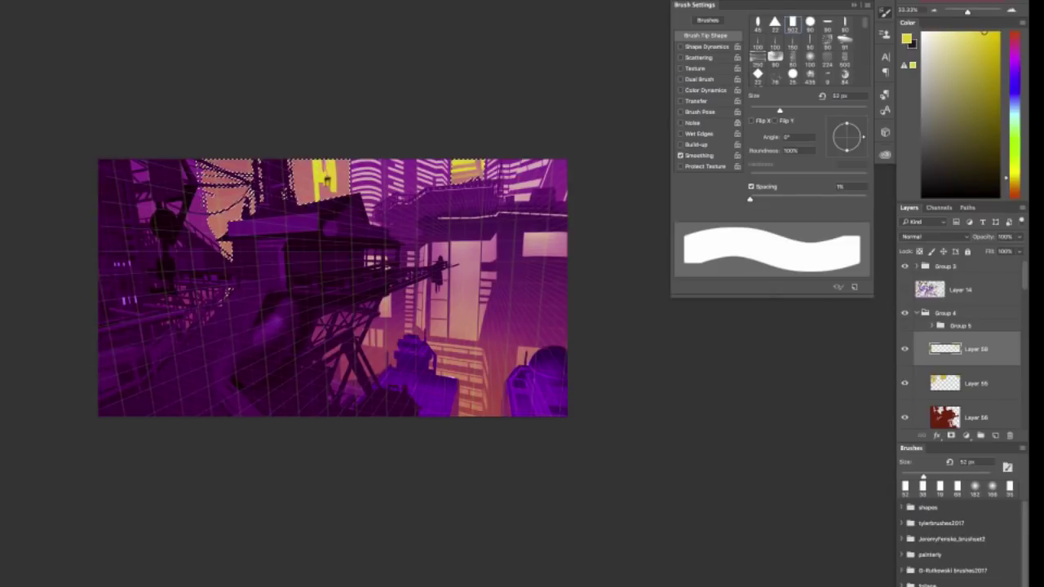
# Erase skyline silhouettes from the yellow patch above the roof, using a narrow elliptical eraser tip at 35 px for finer shapes.
pyautogui.press('e')
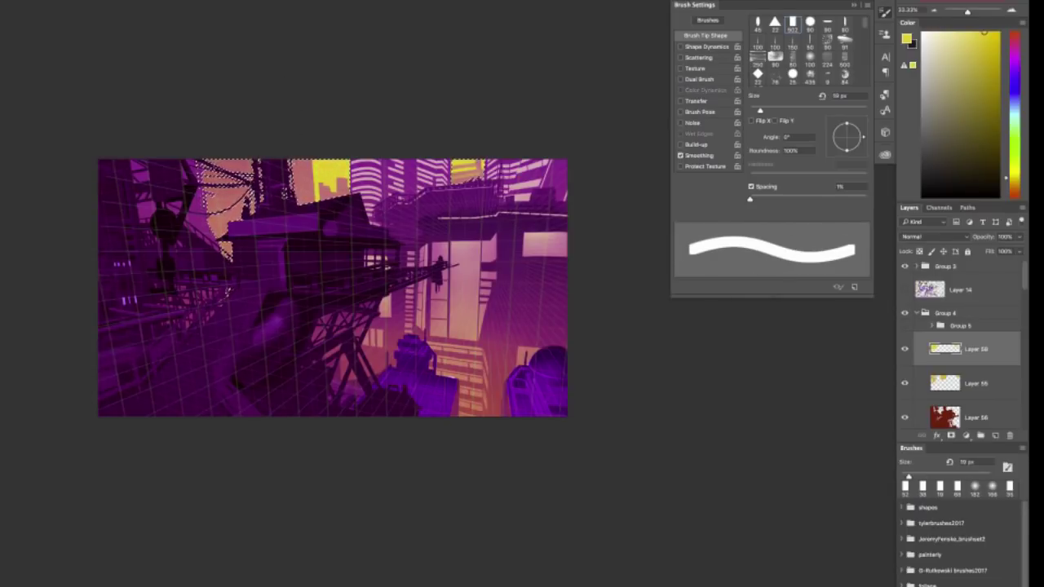
pyautogui.rightClick(316, 215)
pyautogui.click(489, 330)
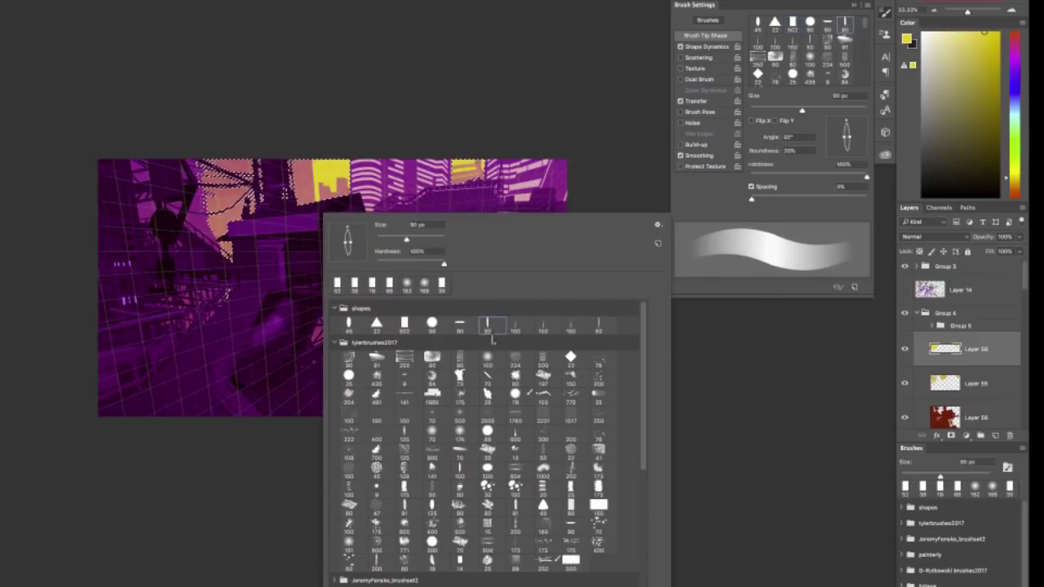
pyautogui.click(320, 181)
pyautogui.rightClick(372, 181)
pyautogui.moveTo(462, 210); pyautogui.dragTo(443, 211)
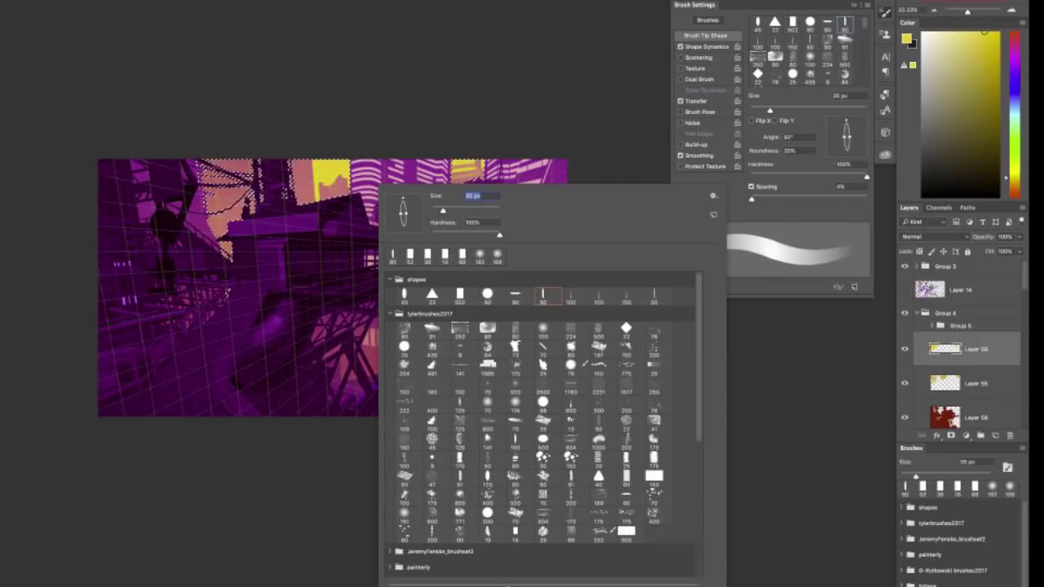
pyautogui.press('Return')
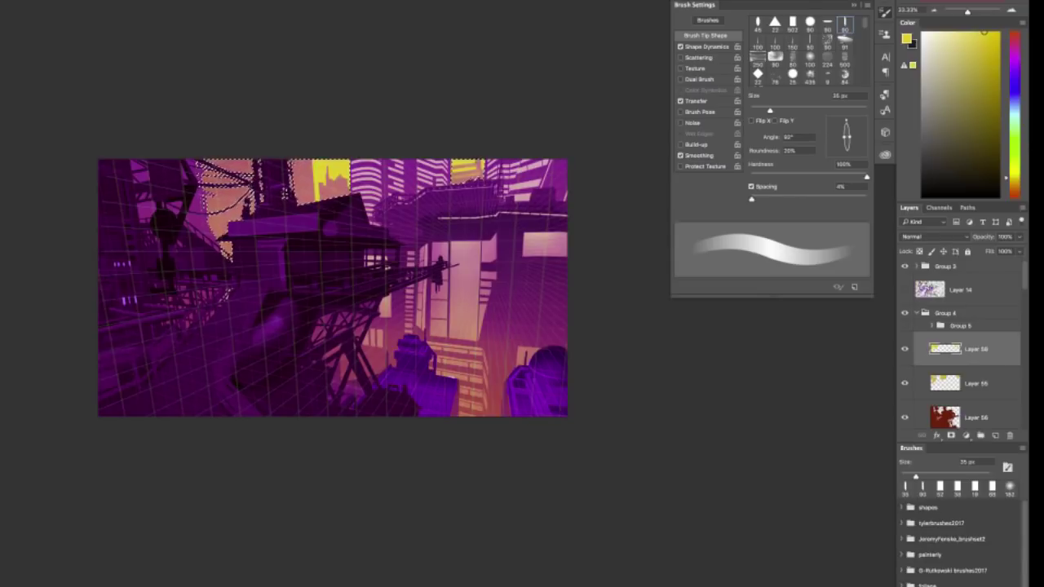
# Try a vertical yellow stroke between the background towers with the rectangular brush at 19 px, undo it and reduce the brush to 12 px.
pyautogui.press('b')
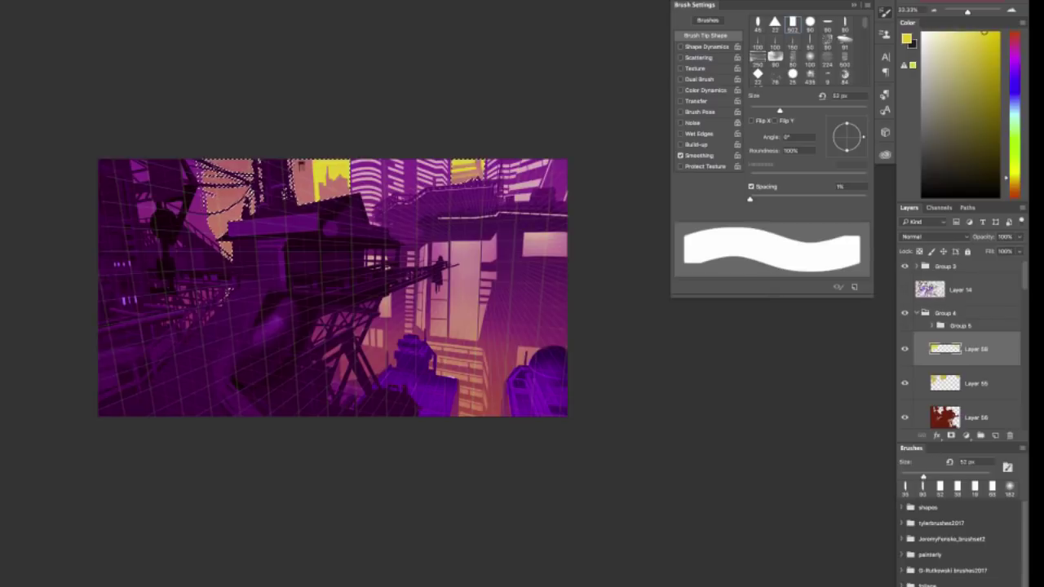
pyautogui.rightClick(350, 231)
pyautogui.click(442, 313)
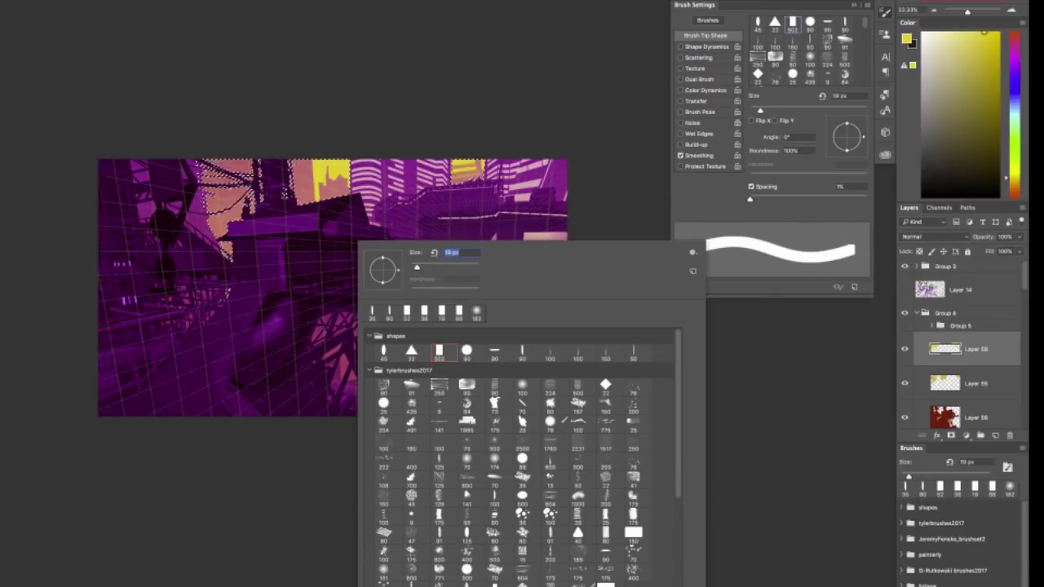
pyautogui.moveTo(230, 160); pyautogui.dragTo(240, 259)
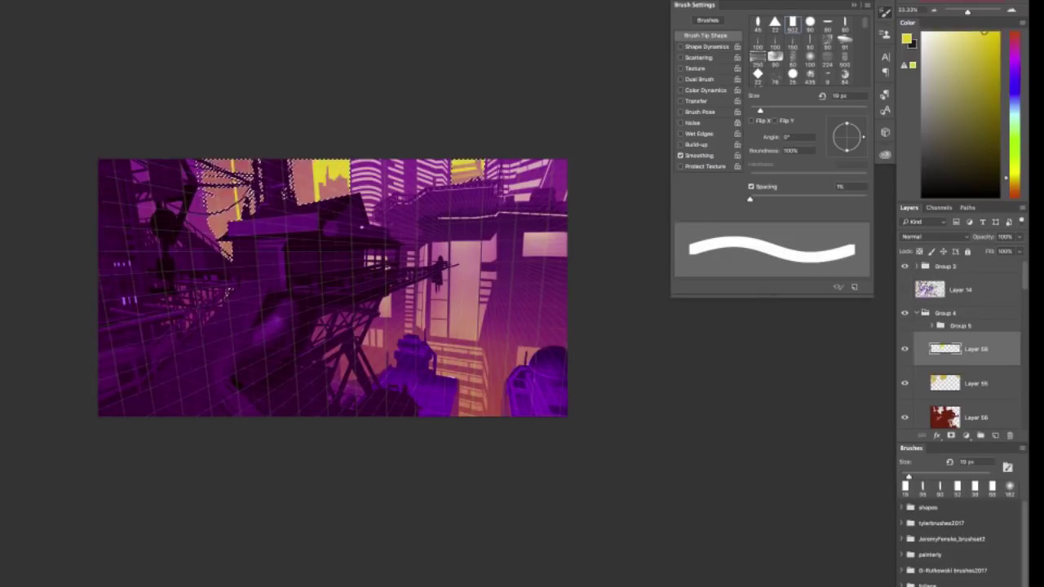
pyautogui.rightClick(359, 227)
pyautogui.moveTo(414, 250); pyautogui.dragTo(412, 250)
pyautogui.hotkey('ctrl', 'z')
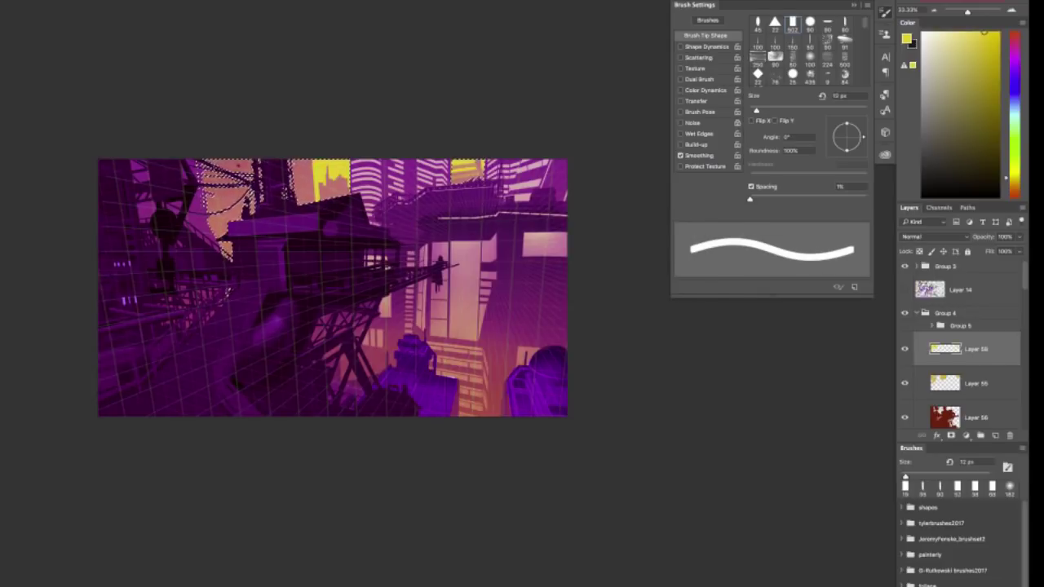
# Paint narrow vertical yellow streaks in the sky gaps between the towers, trim them with the 35 px elliptical eraser and deselect.
pyautogui.moveTo(238, 165); pyautogui.dragTo(247, 213)
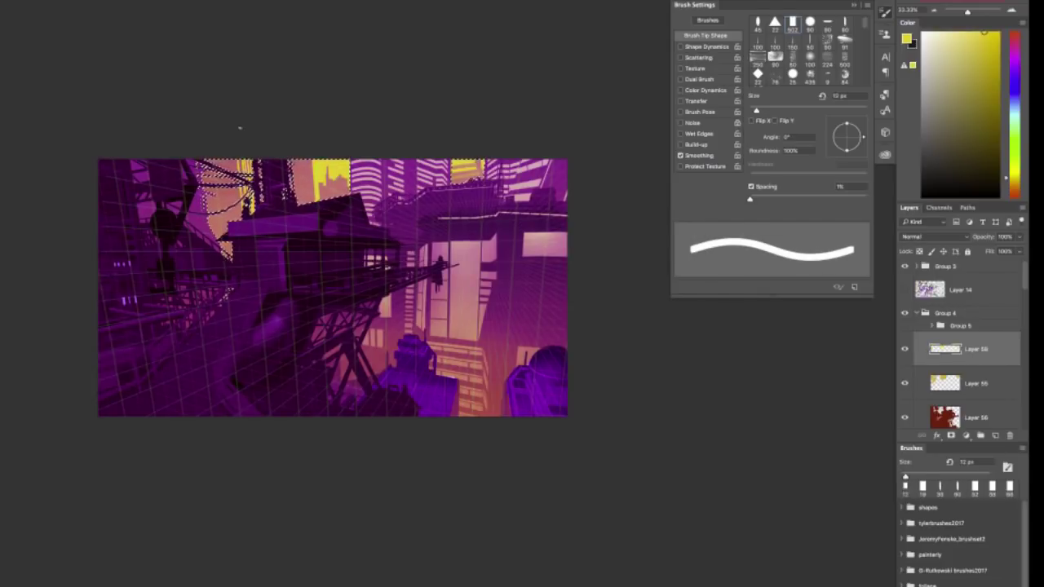
pyautogui.moveTo(240, 128); pyautogui.dragTo(231, 244)
pyautogui.moveTo(208, 161); pyautogui.dragTo(217, 232)
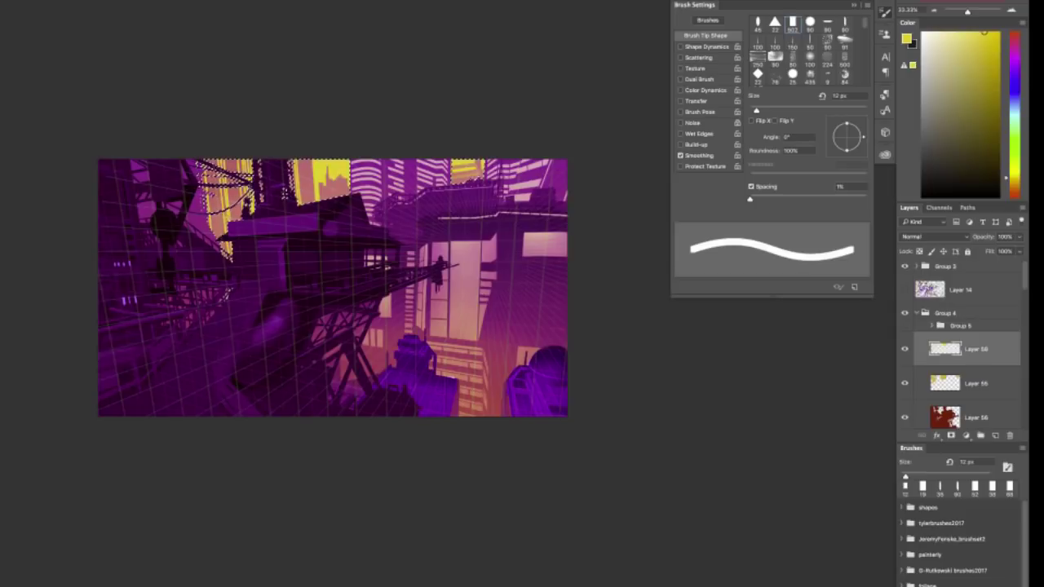
pyautogui.press('e')
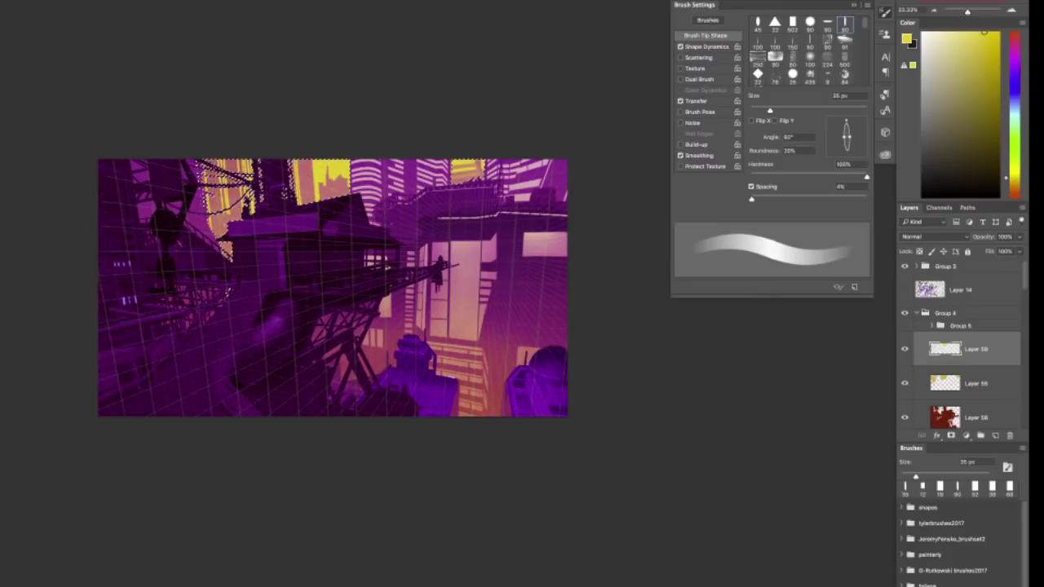
pyautogui.hotkey('ctrl', 'd')
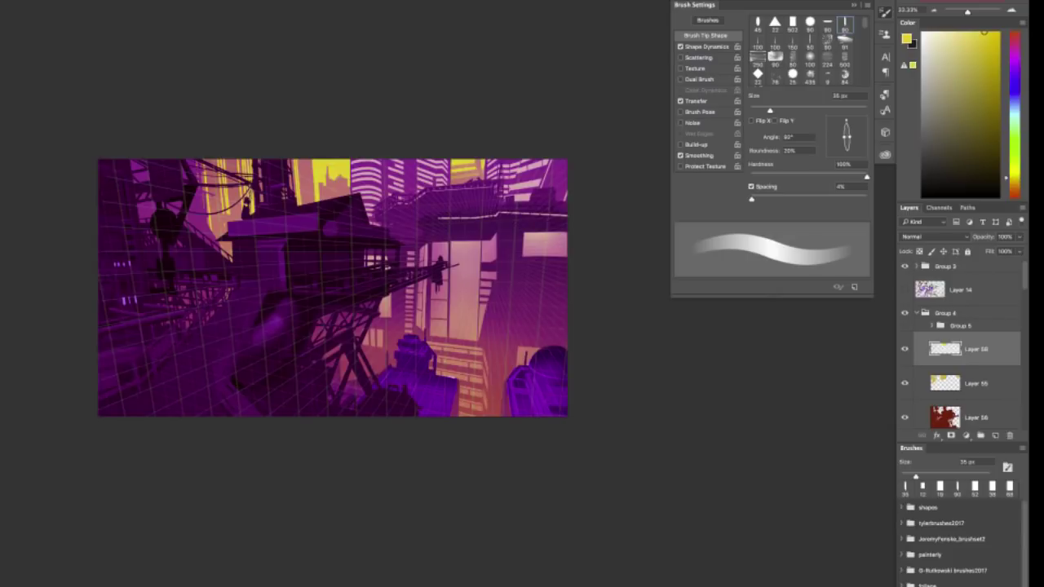
# Load the Alpha 4 channel as a selection of the background and make Layer 55 active.
pyautogui.scroll(-10, 958, 342)
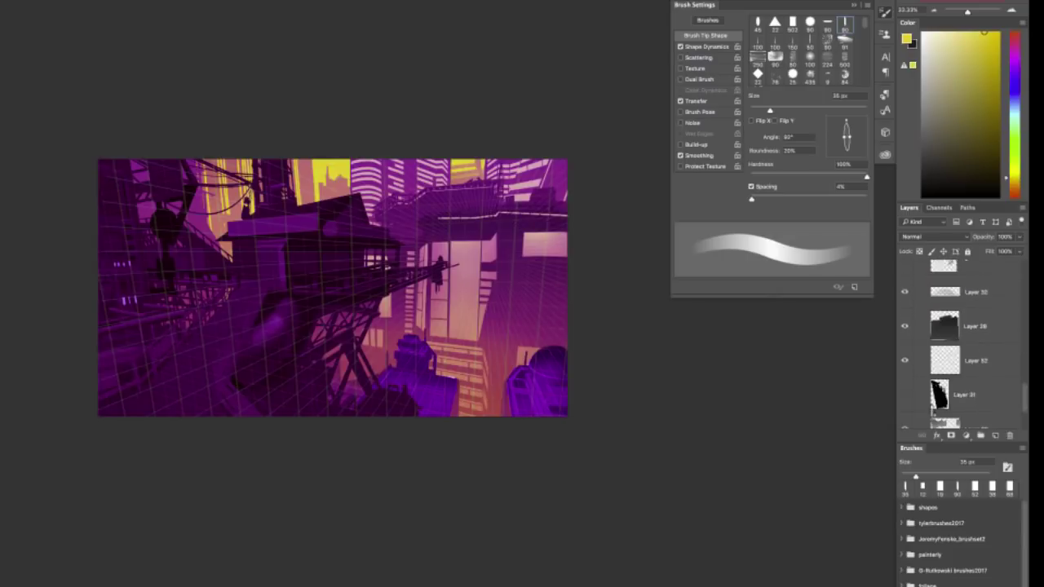
pyautogui.keyDown('ctrl'); pyautogui.click(950, 327); pyautogui.keyUp('ctrl')
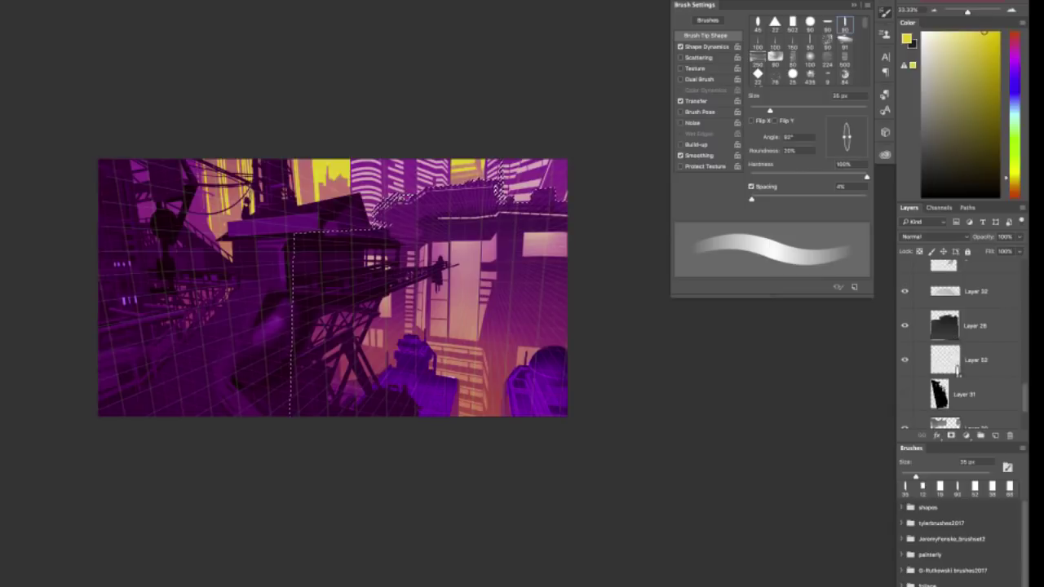
pyautogui.scroll(-1, 950, 328)
pyautogui.click(939, 207)
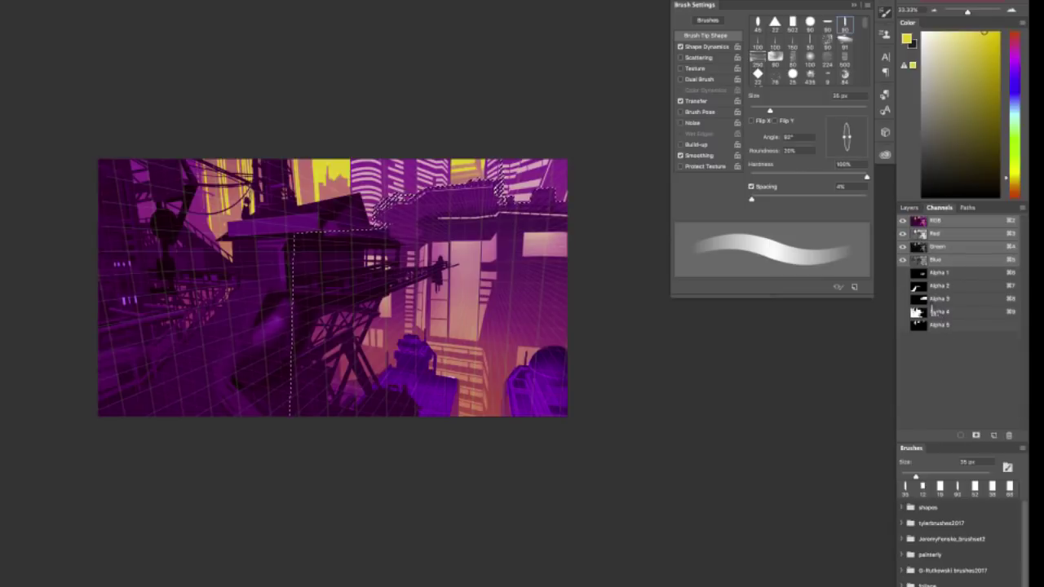
pyautogui.keyDown('ctrl'); pyautogui.click(918, 311); pyautogui.keyUp('ctrl')
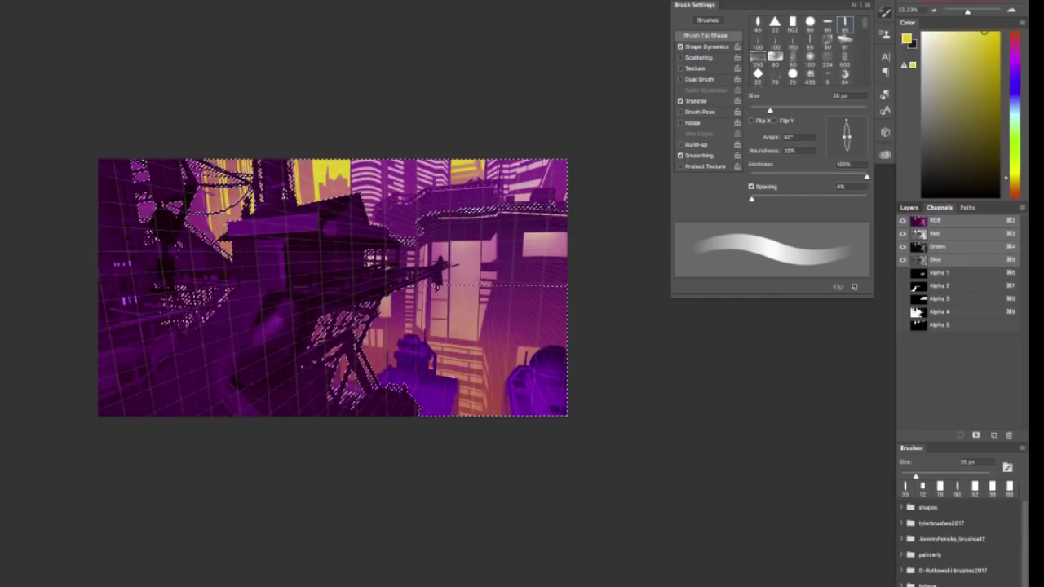
pyautogui.click(909, 208)
pyautogui.scroll(10, 953, 326)
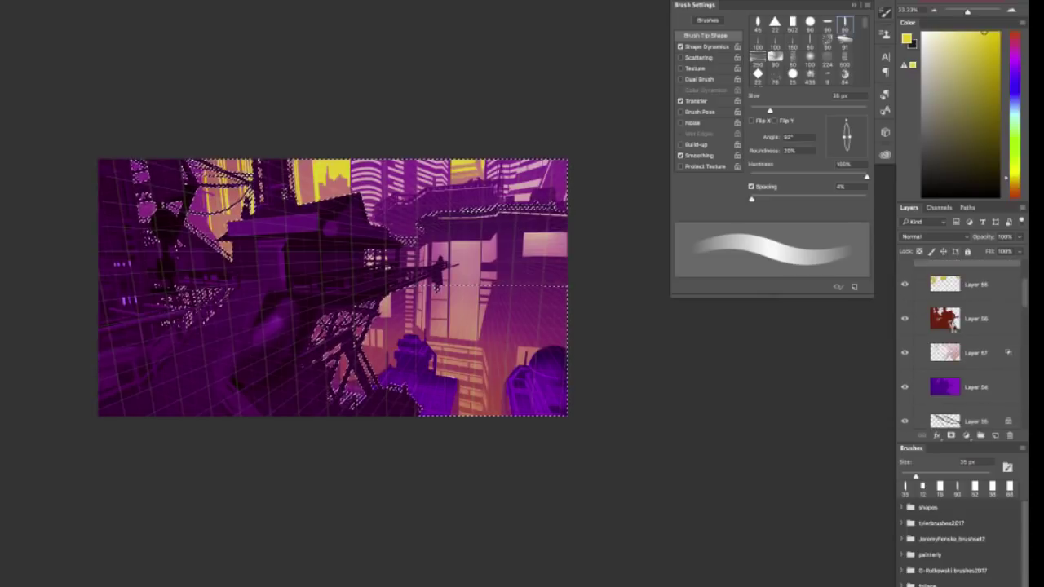
pyautogui.click(946, 295)
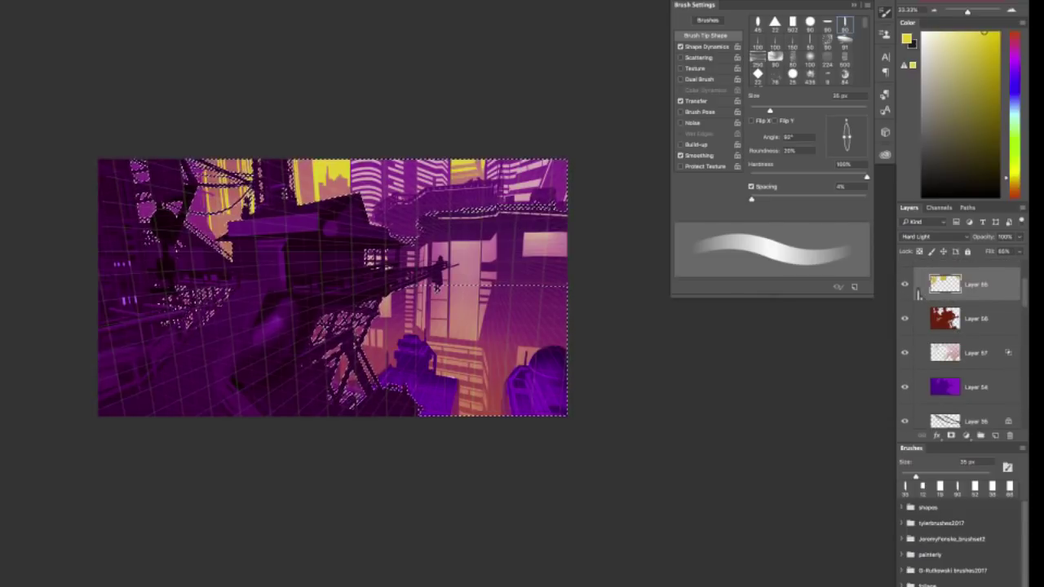
# Paint soft red over the selected background buildings on Layer 55 with the soft round brush at 178 px, and deselect.
pyautogui.rightClick(461, 269)
pyautogui.click(624, 412)
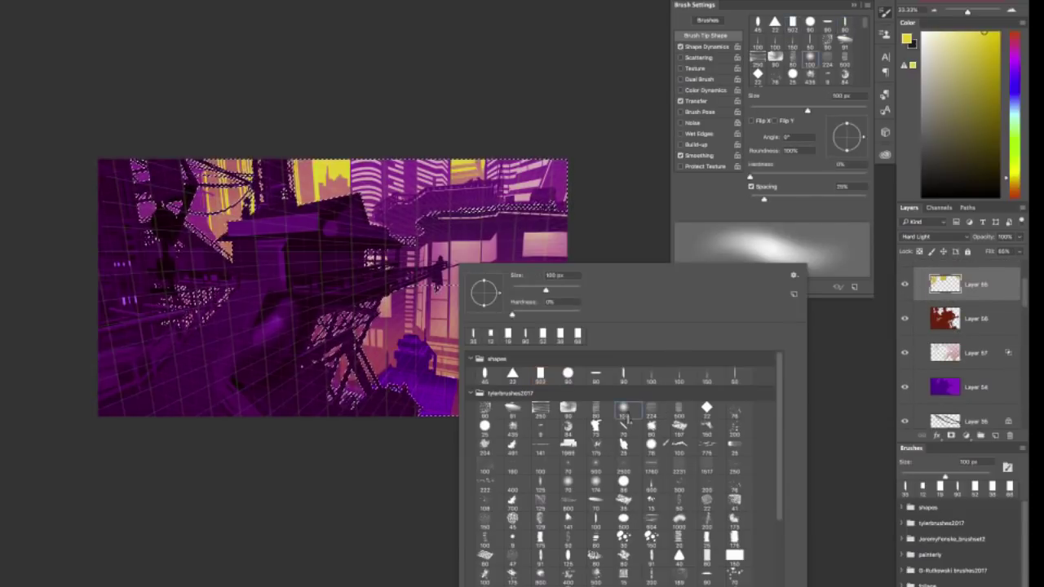
pyautogui.click(1014, 196)
pyautogui.rightClick(477, 252)
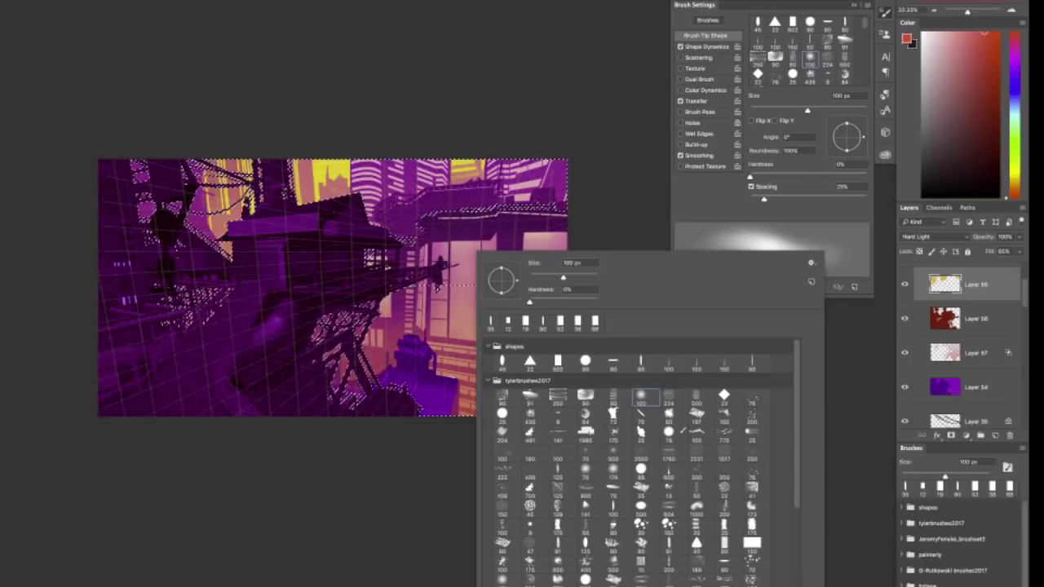
pyautogui.moveTo(562, 278); pyautogui.dragTo(577, 278)
pyautogui.click(420, 219)
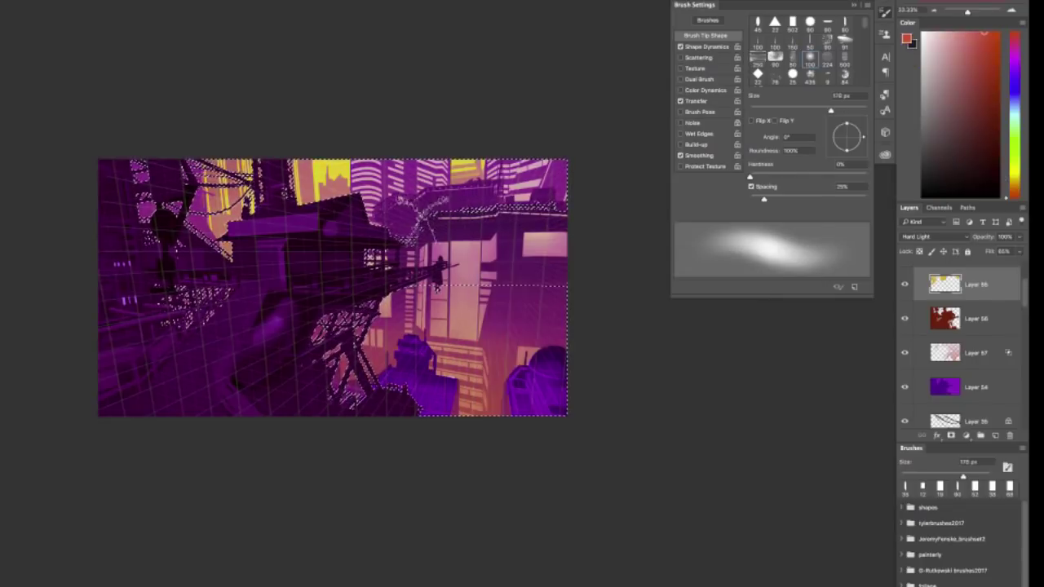
pyautogui.moveTo(420, 218); pyautogui.dragTo(630, 222)
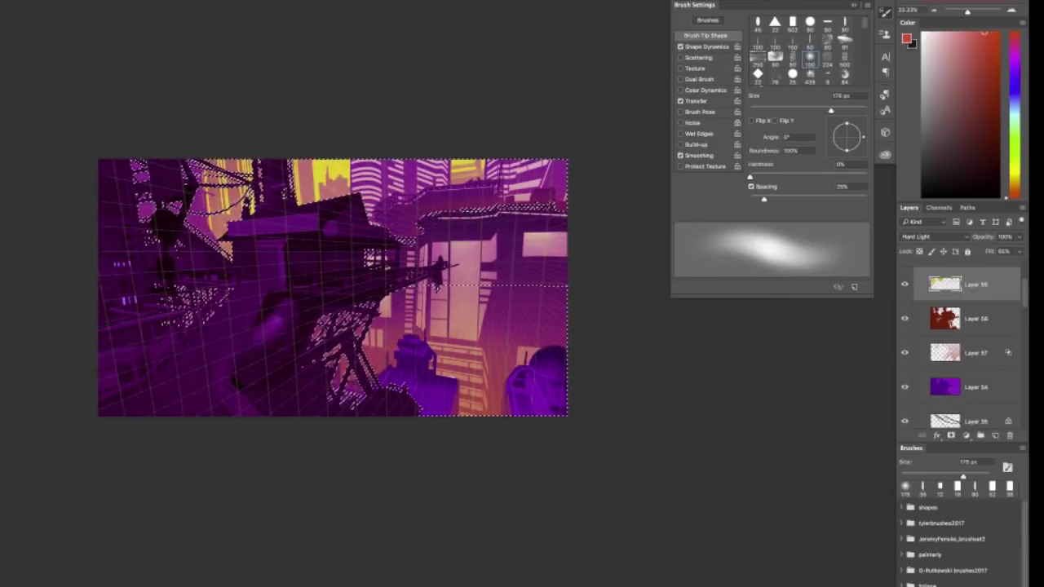
pyautogui.hotkey('ctrl', 'd')
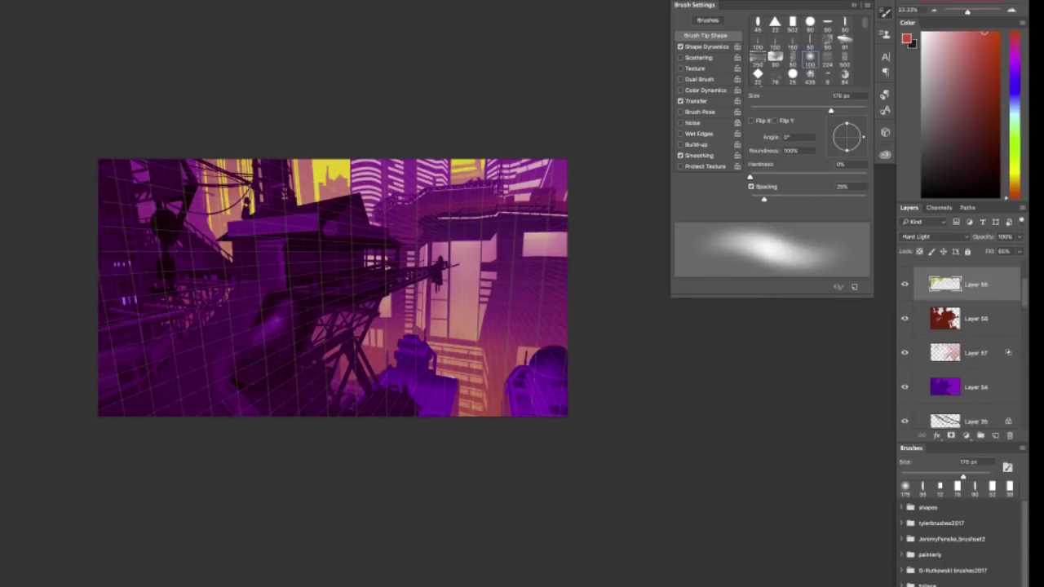
# Switch the eraser to the rectangular tip at 127 px, make Layer 58 active and compare the image with Layers 58 and 14 toggled.
pyautogui.press('e')
pyautogui.rightClick(234, 170)
pyautogui.click(319, 283)
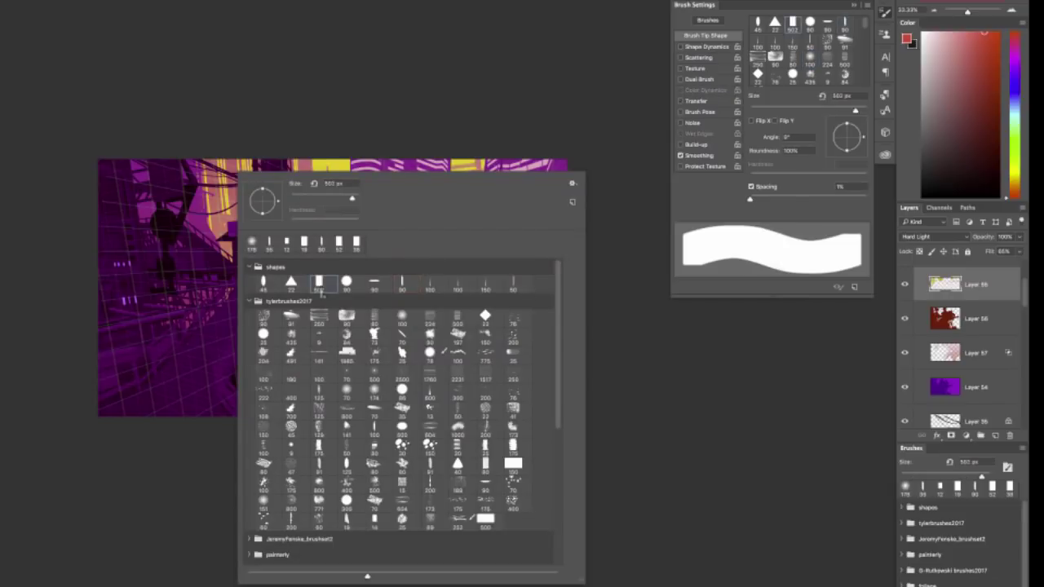
pyautogui.click(244, 155)
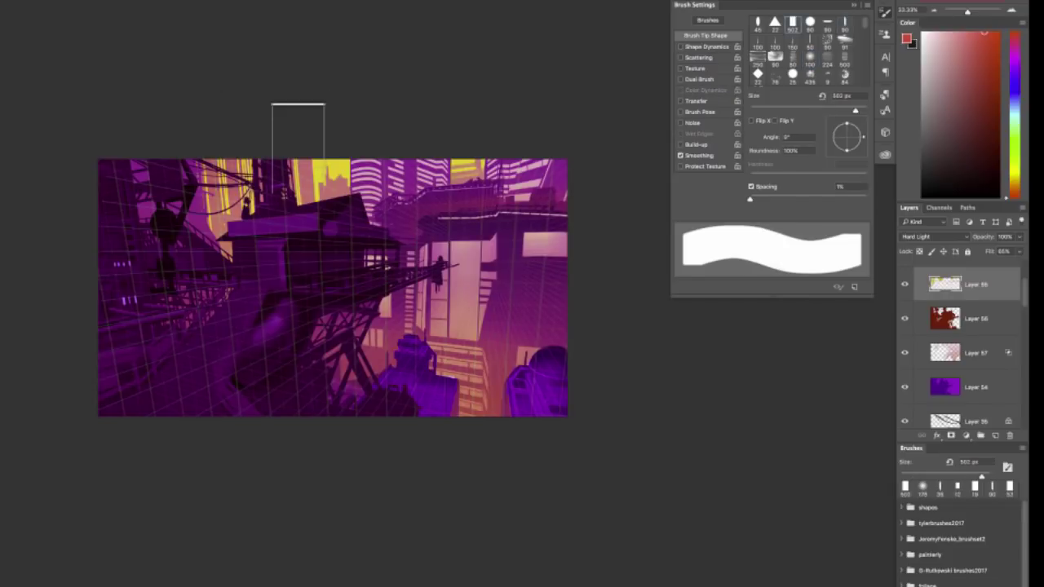
pyautogui.hotkey('ctrl', 'shift', 'alt', 'n')
pyautogui.click(904, 350)
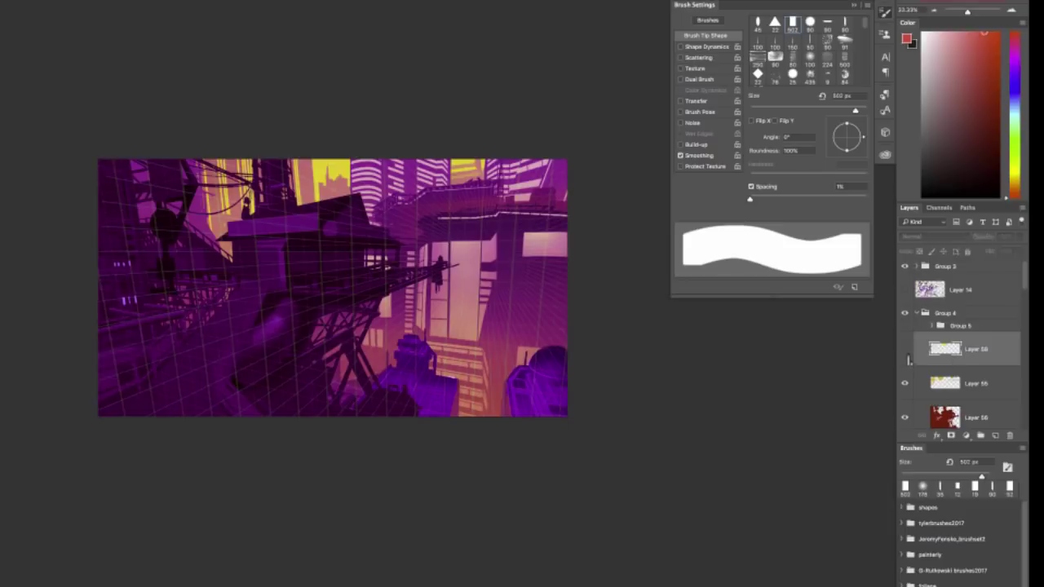
pyautogui.click(905, 350)
pyautogui.rightClick(392, 261)
pyautogui.moveTo(511, 289); pyautogui.dragTo(488, 289)
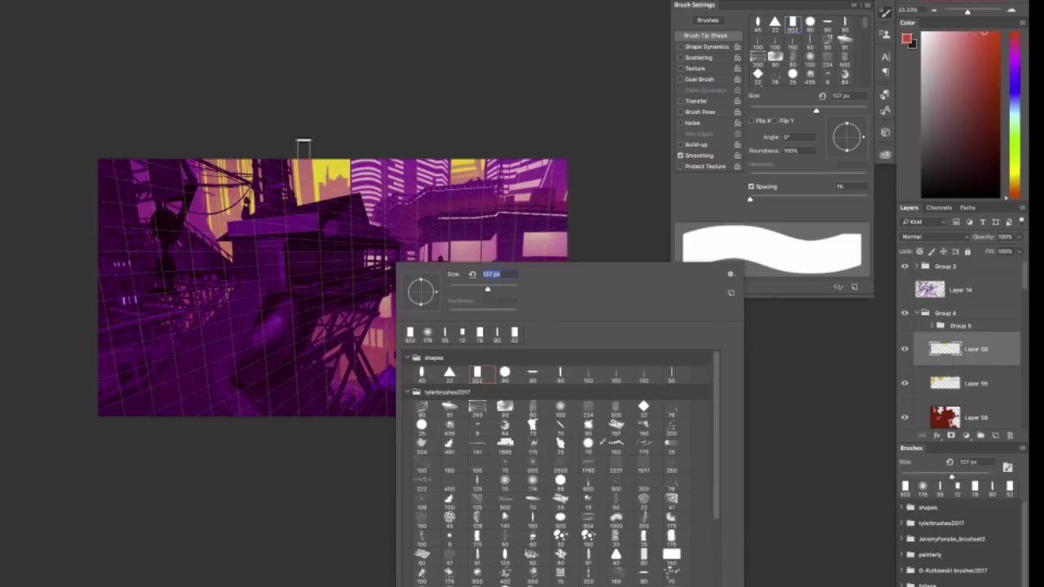
pyautogui.press('Return')
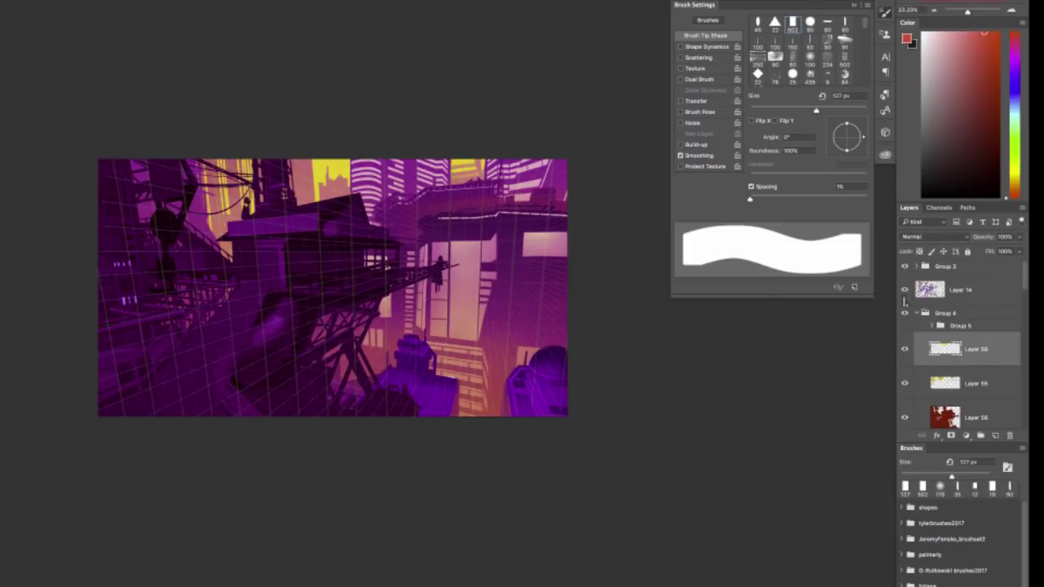
pyautogui.click(903, 291)
pyautogui.click(904, 291)
# Load the silhouette of the lattice tower layer as a selection and invert it.
pyautogui.scroll(-10, 972, 326)
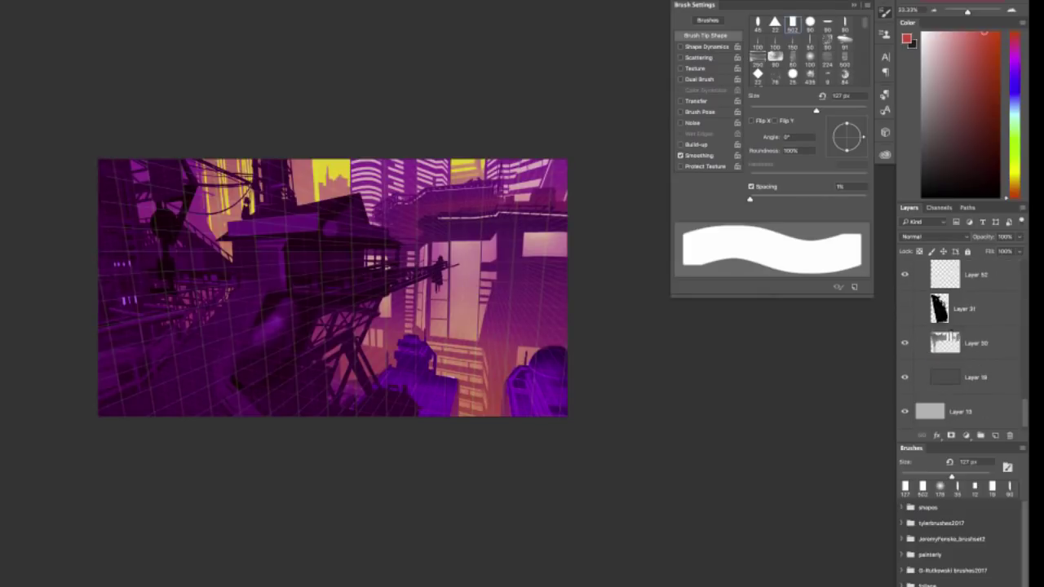
pyautogui.keyDown('ctrl'); pyautogui.click(946, 336); pyautogui.keyUp('ctrl')
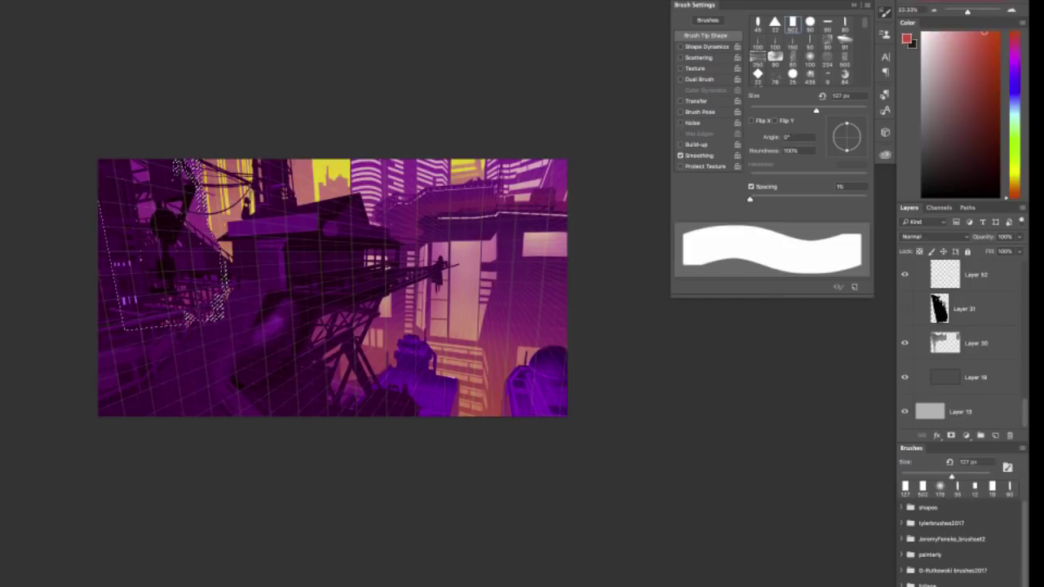
pyautogui.hotkey('ctrl', 'shift', 'i')
pyautogui.scroll(10, 975, 316)
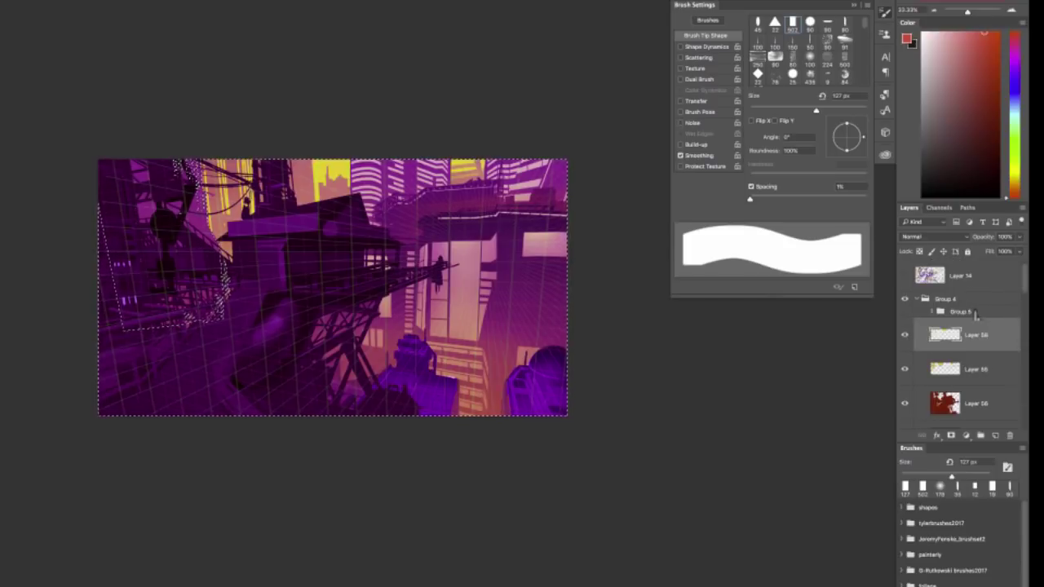
# Sample the bright yellow sky, paint it beside the lattice tower on Layer 58 with the rectangular brush at 57 px, and deselect.
pyautogui.click(940, 487)
pyautogui.keyDown('alt'); pyautogui.click(346, 168); pyautogui.keyUp('alt')
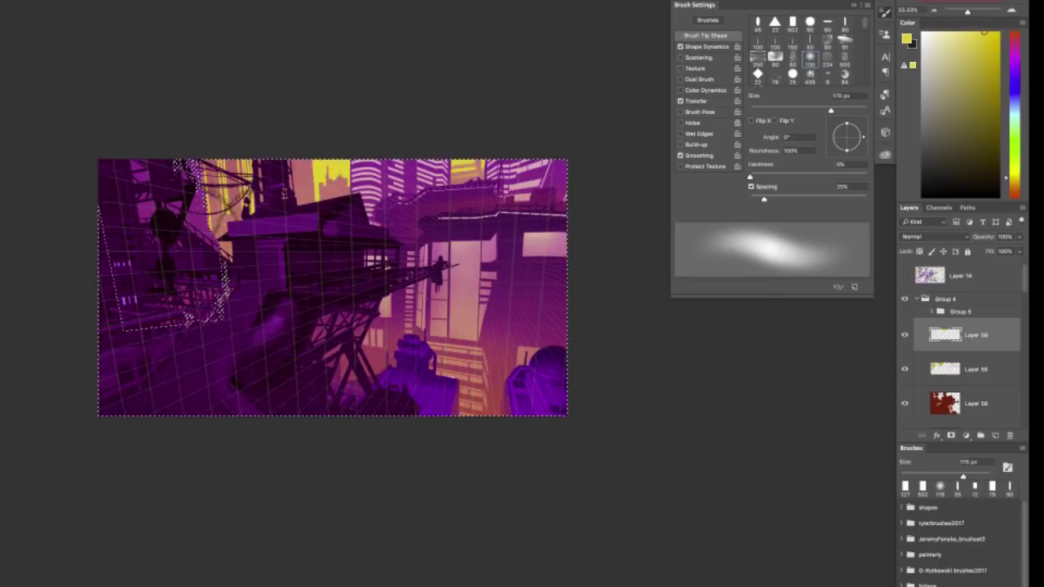
pyautogui.rightClick(232, 209)
pyautogui.click(317, 318)
pyautogui.click(307, 234)
pyautogui.press('Return')
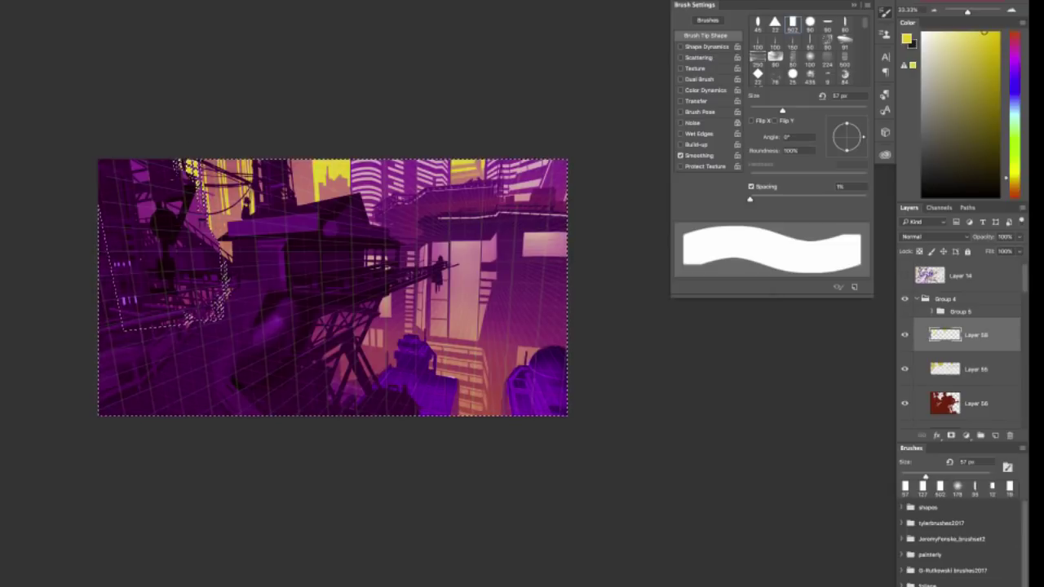
pyautogui.hotkey('ctrl', 'd')
# Erase building shapes from the yellow between the lattice tower and the roofed building with the rectangular eraser at 31 px.
pyautogui.press('e')
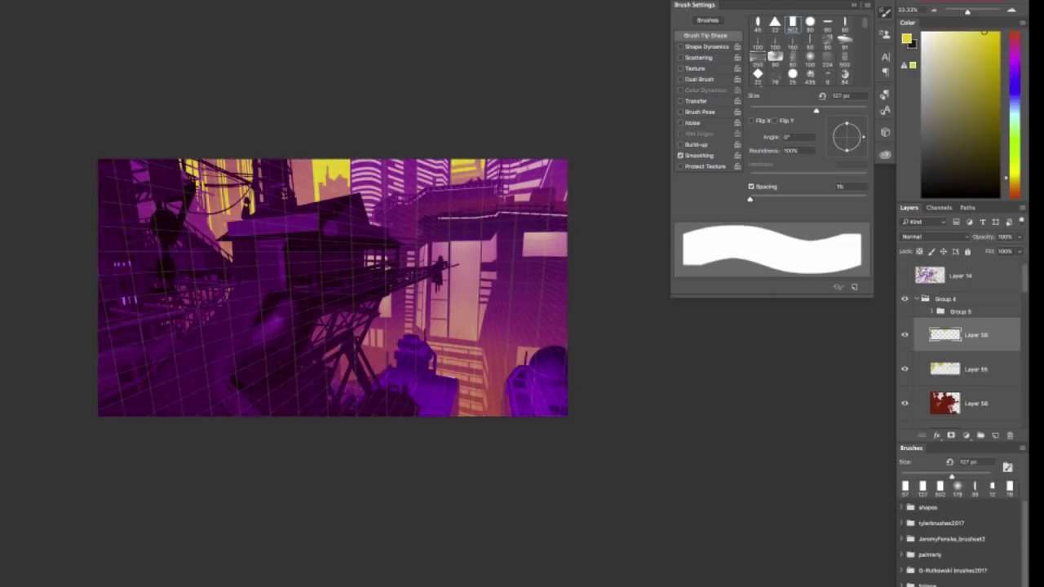
pyautogui.rightClick(268, 236)
pyautogui.moveTo(371, 265); pyautogui.dragTo(336, 262)
pyautogui.press('Return')
pyautogui.moveTo(249, 192); pyautogui.dragTo(216, 185)
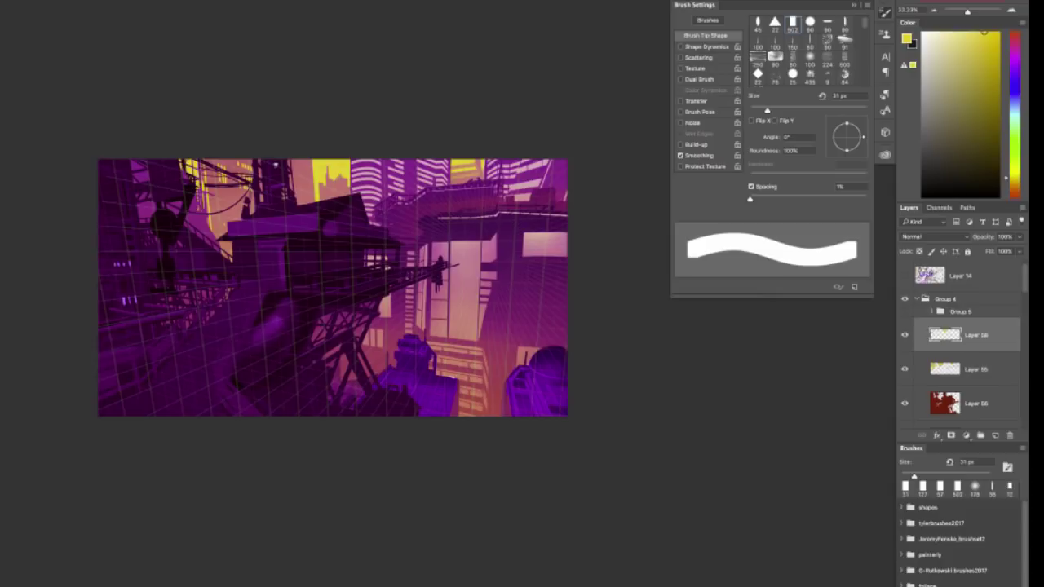
# Extend the yellow sky above the roofed building with the 57 px rectangular brush and cut its skyline edge with the 31 px eraser.
pyautogui.press('b')
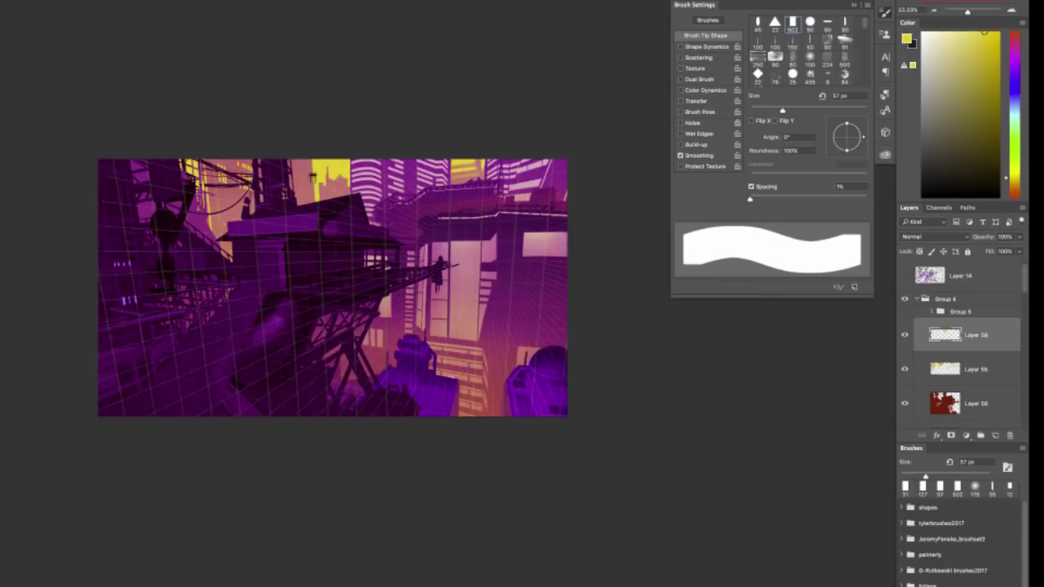
pyautogui.moveTo(315, 190); pyautogui.dragTo(308, 182)
pyautogui.press(',')
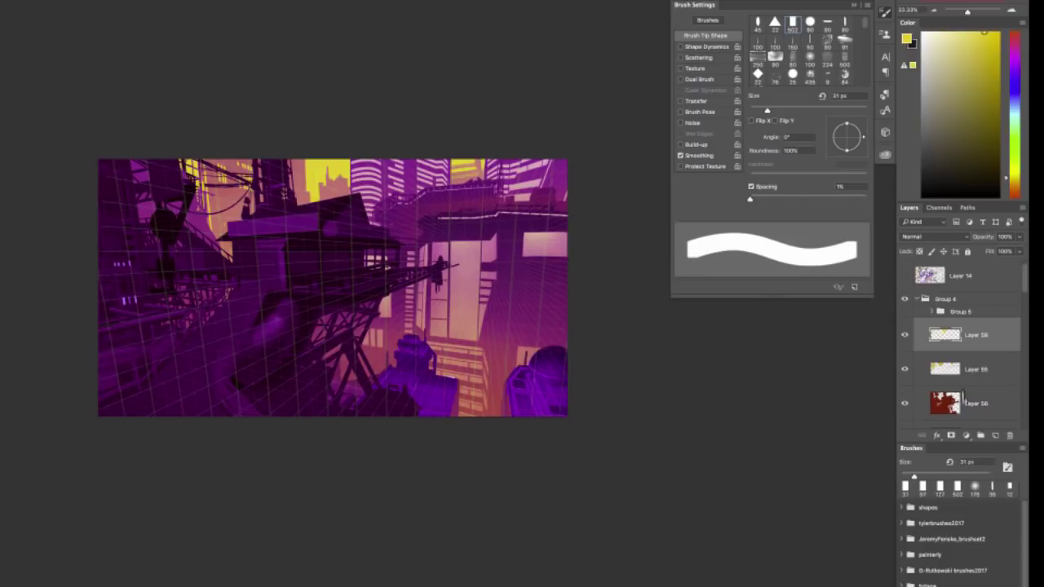
pyautogui.keyDown('ctrl'); pyautogui.click(945, 369); pyautogui.keyUp('ctrl')
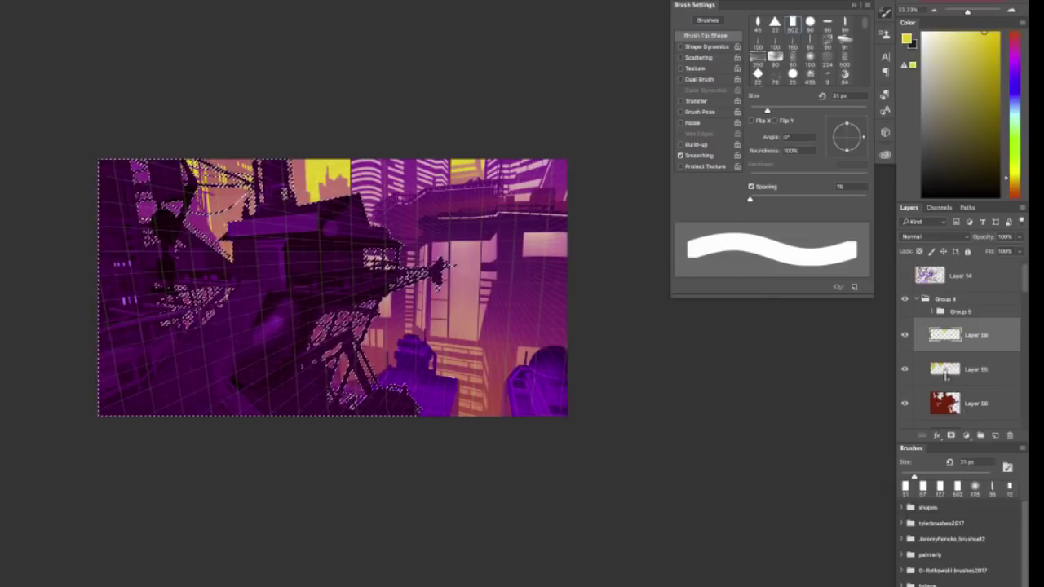
pyautogui.hotkey('ctrl', 'd')
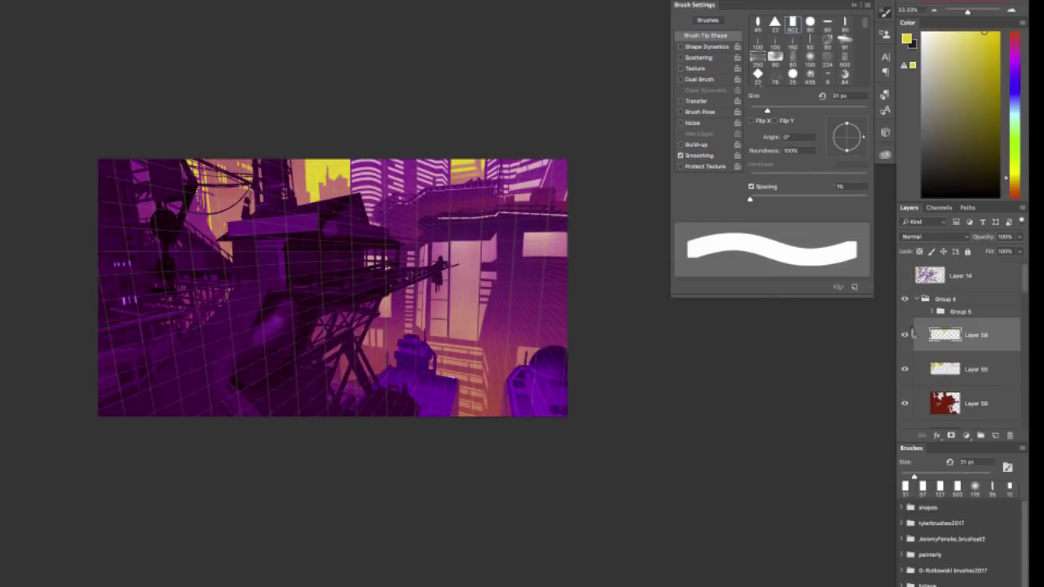
# Check the painting with Group 4 toggled and hide the perspective grid in Group 3.
pyautogui.click(904, 299)
pyautogui.click(904, 298)
pyautogui.scroll(1, 907, 310)
pyautogui.click(904, 266)
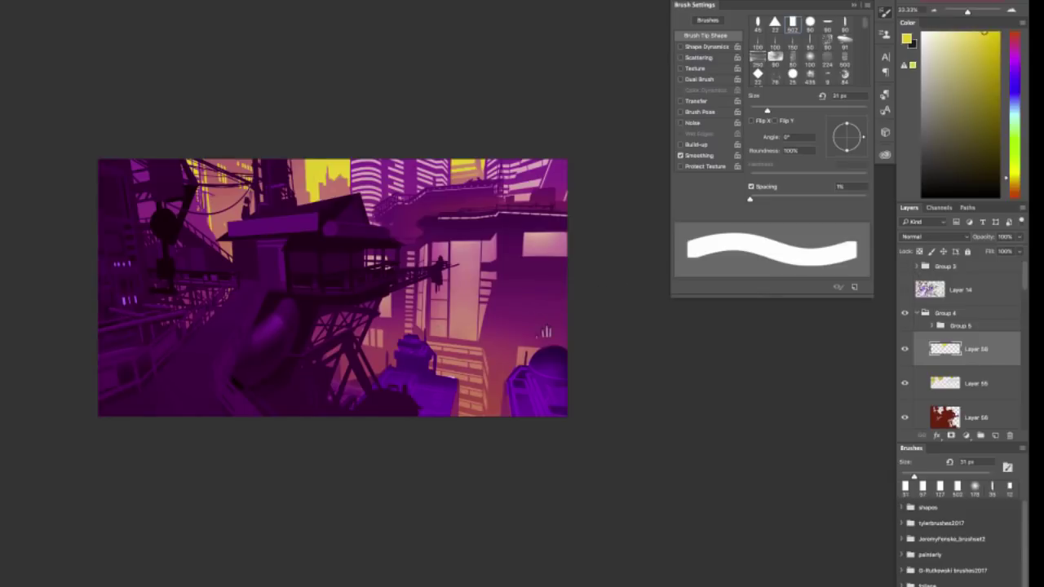
pyautogui.moveTo(545, 331); pyautogui.dragTo(501, 331)
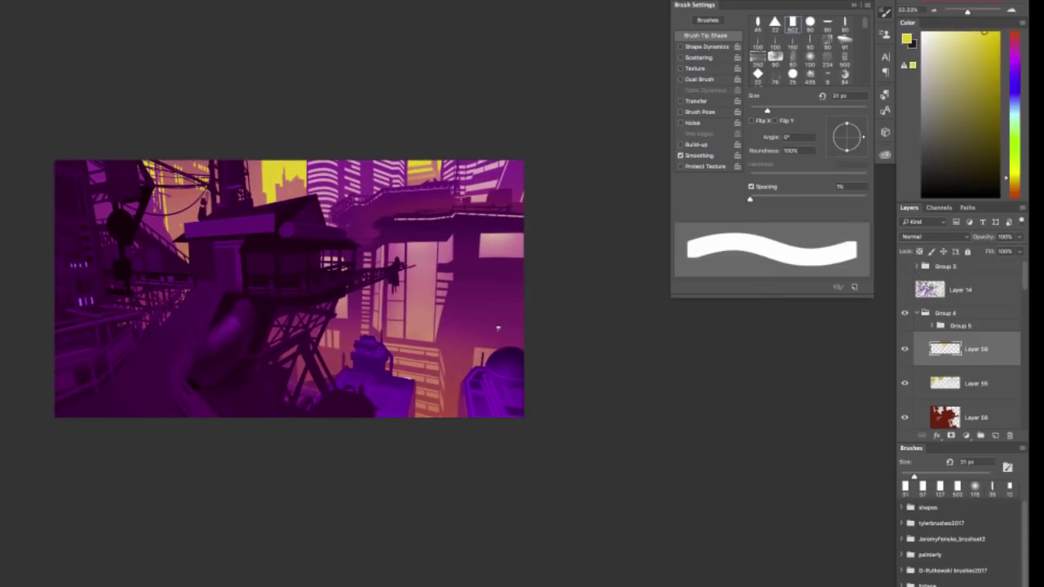
# Load the dark red foreground silhouette layer as a selection and add a new layer above the yellow sky layers.
pyautogui.keyDown('ctrl'); pyautogui.click(950, 419); pyautogui.keyUp('ctrl')
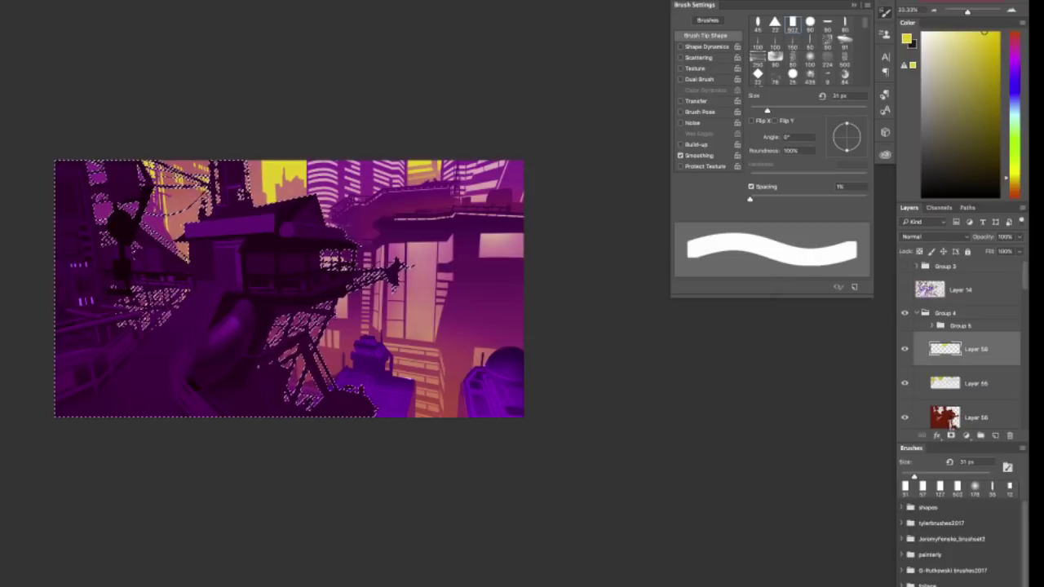
pyautogui.click(995, 436)
pyautogui.moveTo(457, 326); pyautogui.dragTo(501, 325)
# Paint a dark red glow over the front of the roofed building with the soft round brush at 364 px.
pyautogui.press('b')
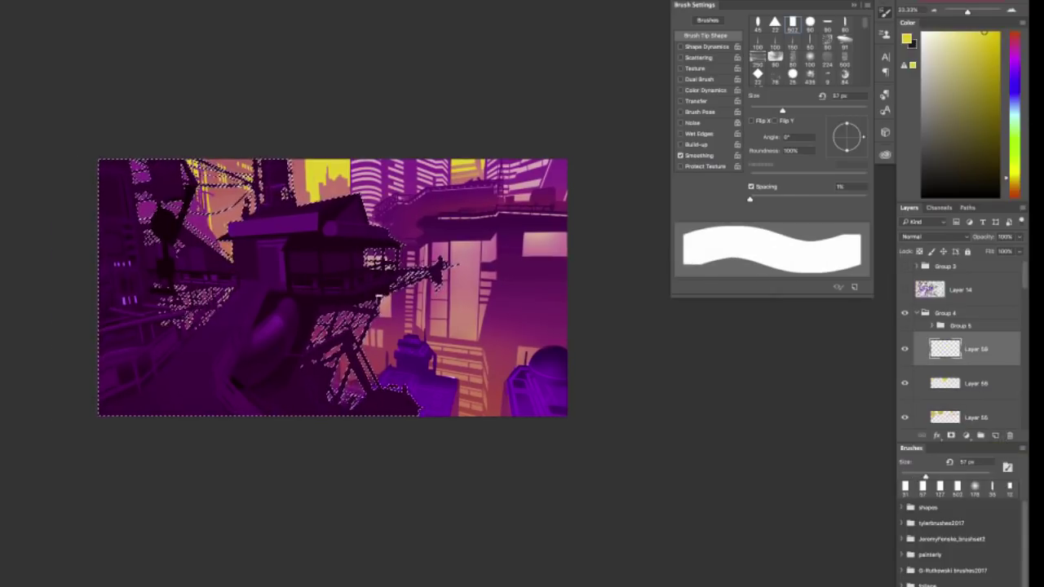
pyautogui.rightClick(445, 265)
pyautogui.click(558, 415)
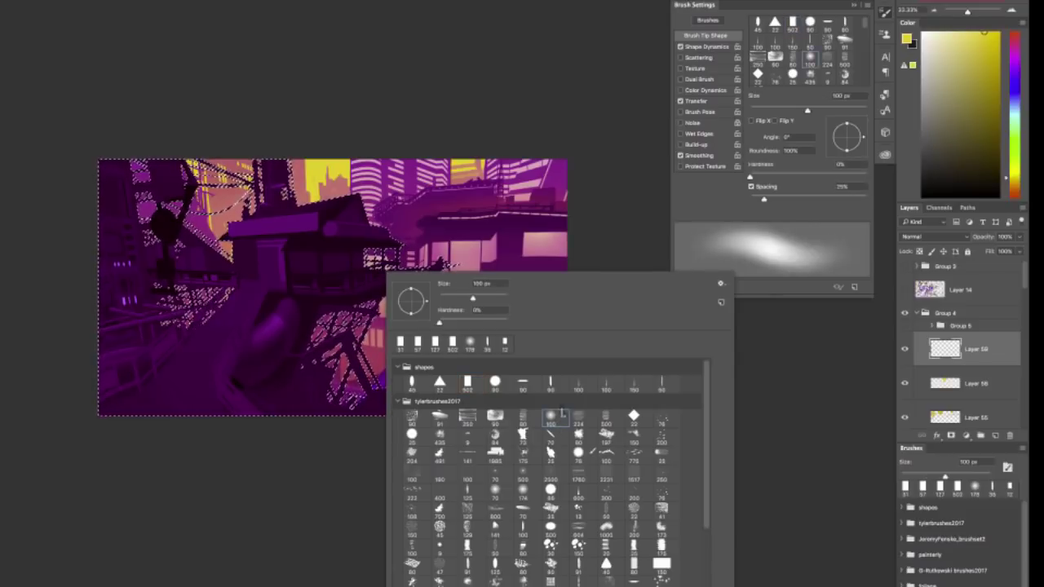
pyautogui.click(1014, 38)
pyautogui.click(998, 38)
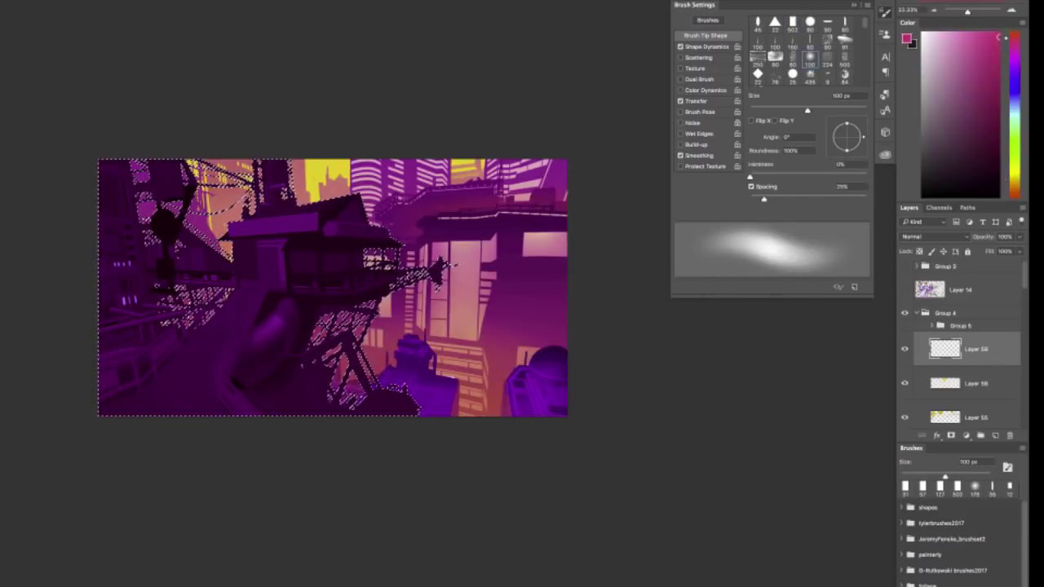
pyautogui.moveTo(998, 38); pyautogui.dragTo(997, 88)
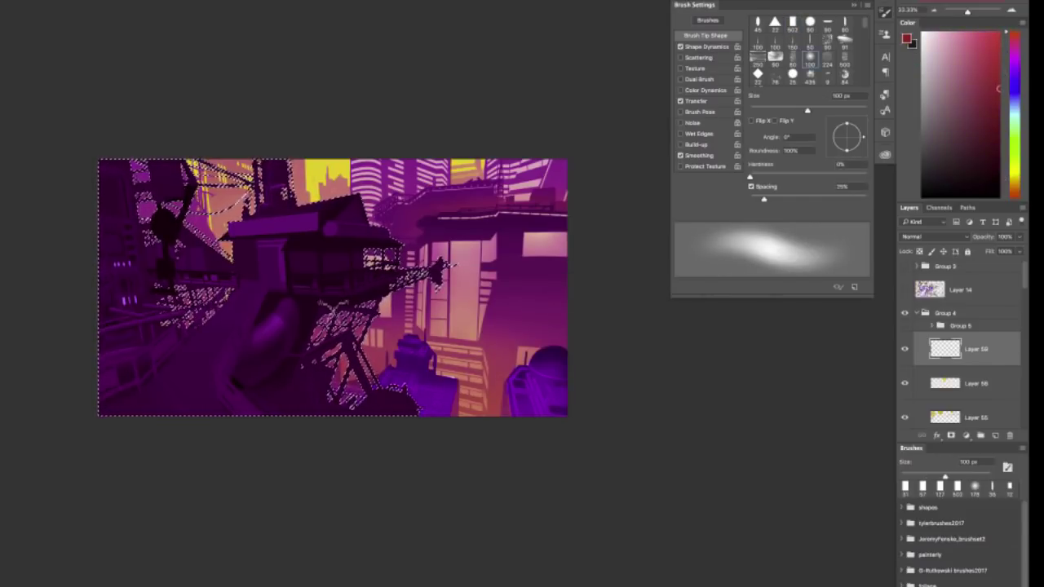
pyautogui.rightClick(447, 265)
pyautogui.press('Return')
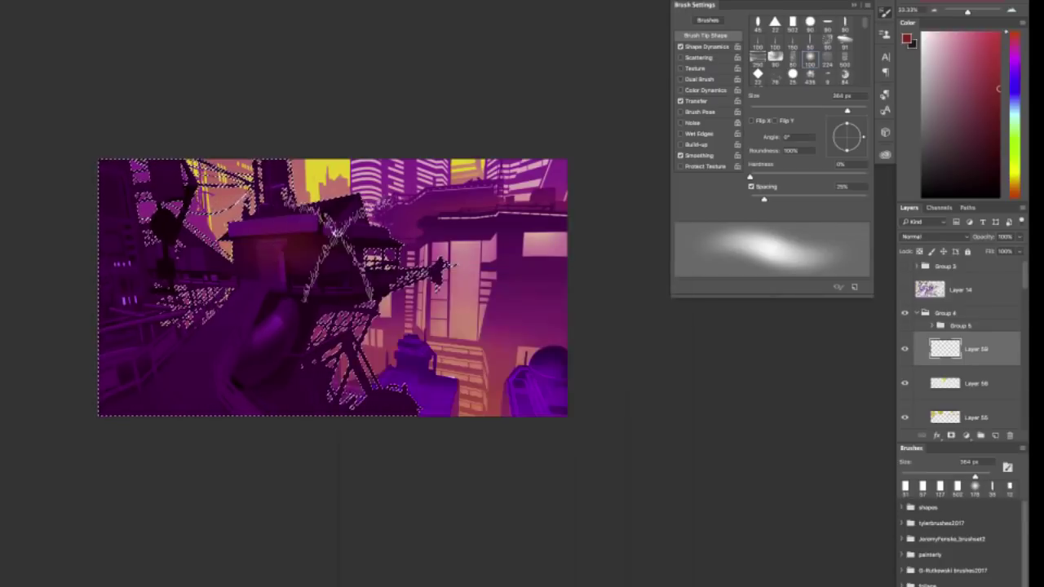
pyautogui.moveTo(328, 260); pyautogui.dragTo(287, 279)
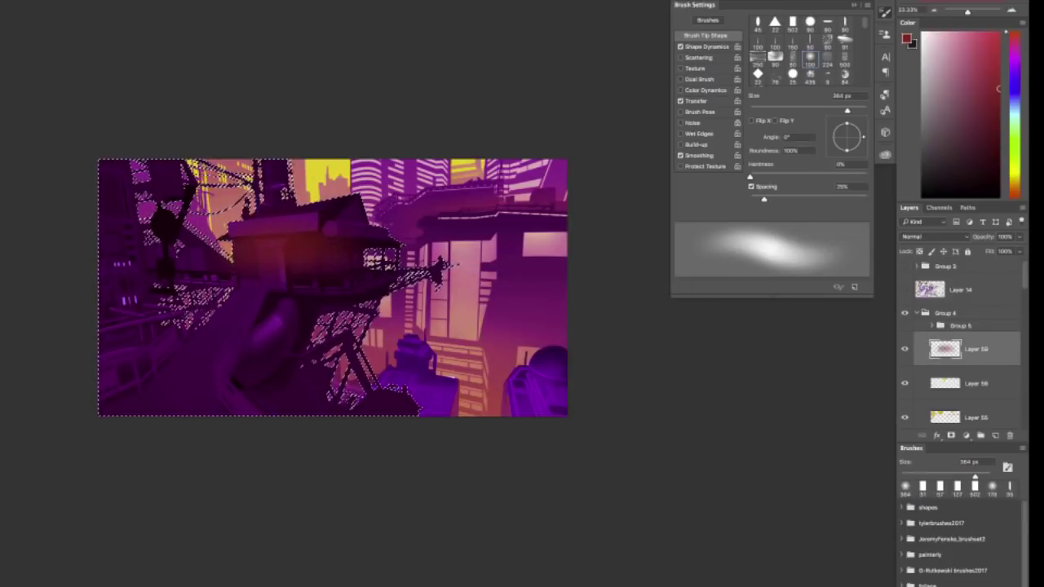
# Try Hard Light on the red glow layer and set its blend mode to Vivid Light.
pyautogui.click(933, 236)
pyautogui.click(929, 371)
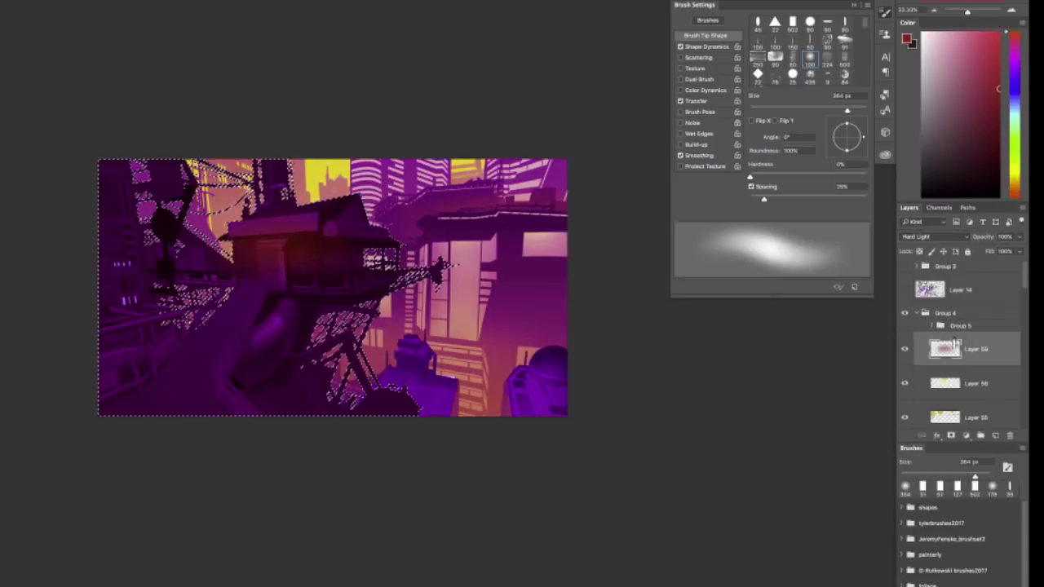
pyautogui.click(934, 237)
pyautogui.click(931, 246)
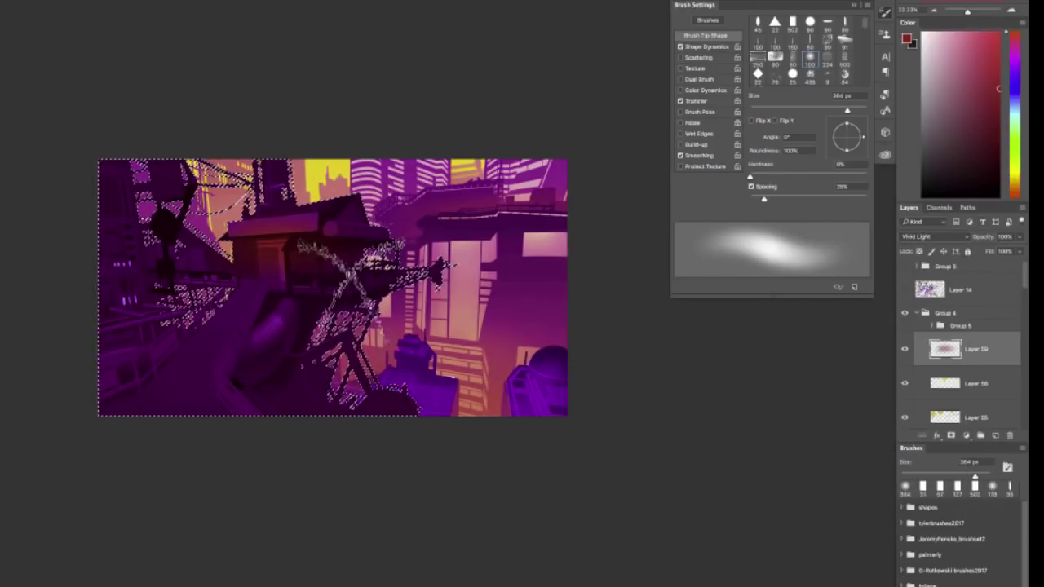
# Paint glowing windows along the roofed building in a brighter red with the round brush at 23 px and 71% hardness.
pyautogui.press('Delete')
pyautogui.click(997, 34)
pyautogui.rightClick(361, 271)
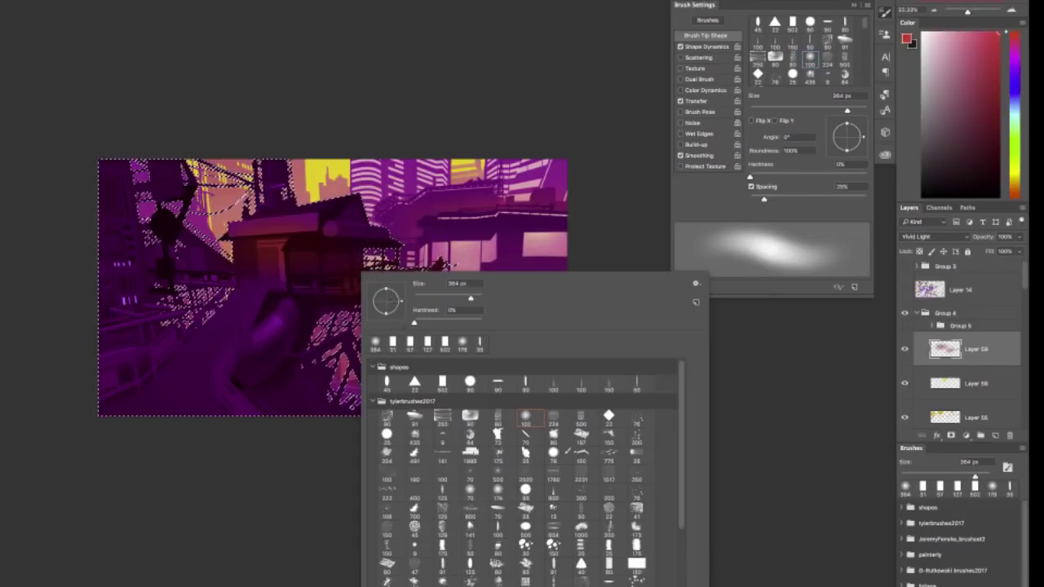
pyautogui.moveTo(417, 322)
pyautogui.mouseDown()
pyautogui.moveTo(462, 322)
pyautogui.moveTo(421, 299)
pyautogui.mouseUp()
pyautogui.moveTo(291, 258); pyautogui.dragTo(310, 259)
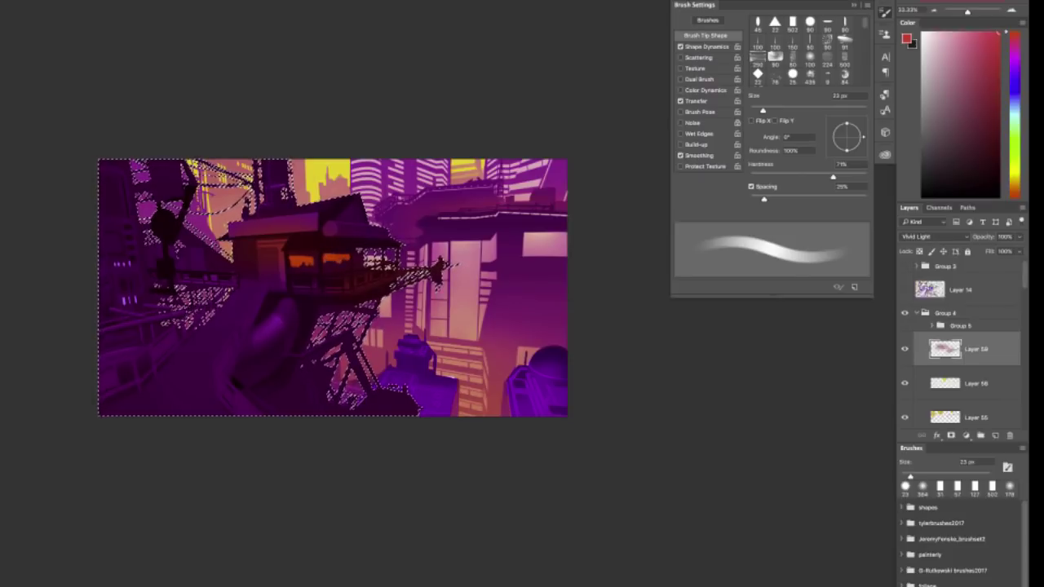
# Carve window frames and posts out of the orange window glow with the rectangular eraser at 12 px.
pyautogui.press('e')
pyautogui.rightClick(417, 271)
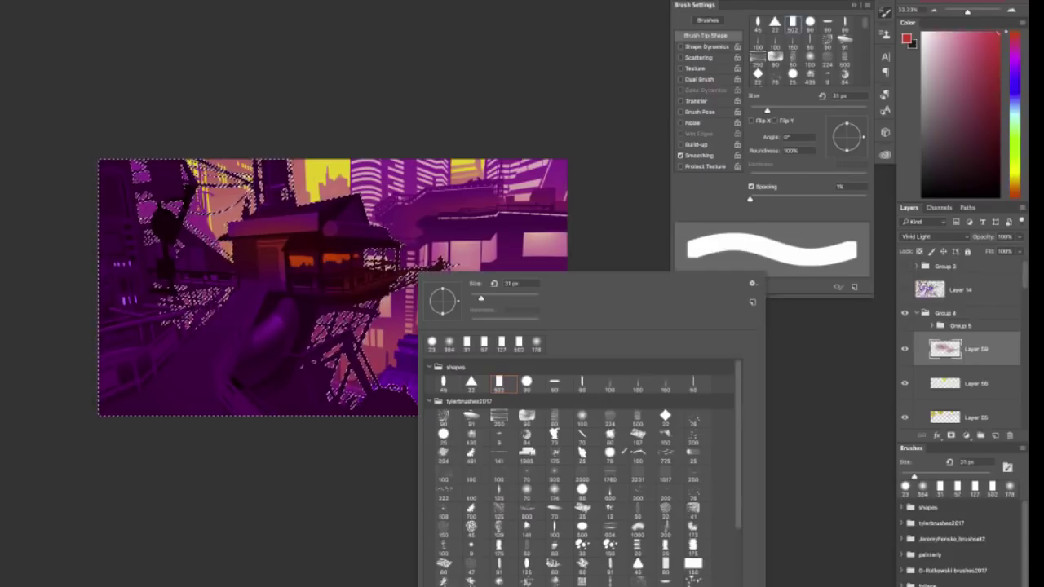
pyautogui.click(474, 298)
pyautogui.press('Return')
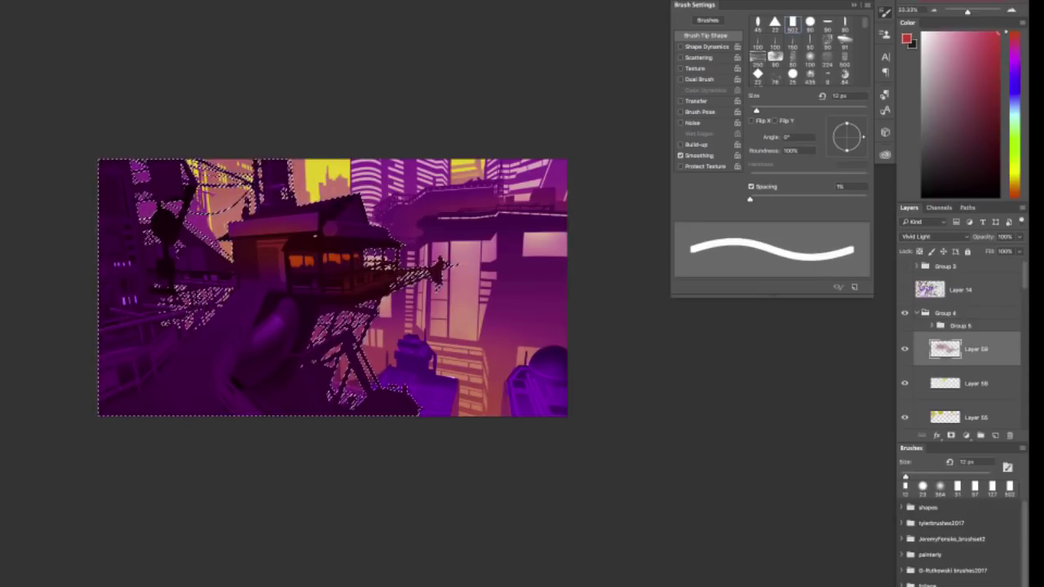
# Darken the outer parts of the selected foreground with a very dark red gradient, undoing the overly strong attempts, and deselect.
pyautogui.press('g')
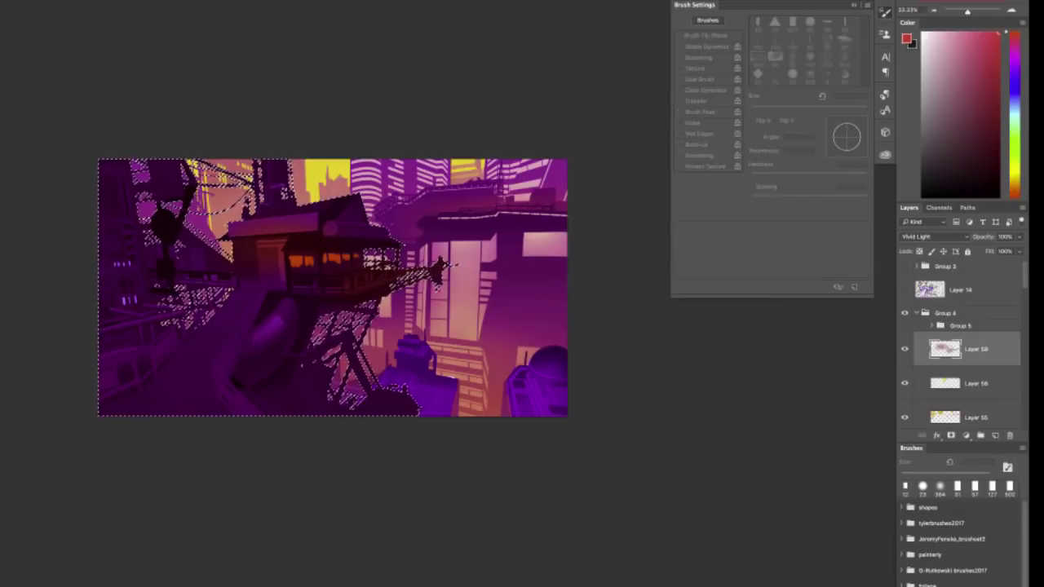
pyautogui.click(981, 158)
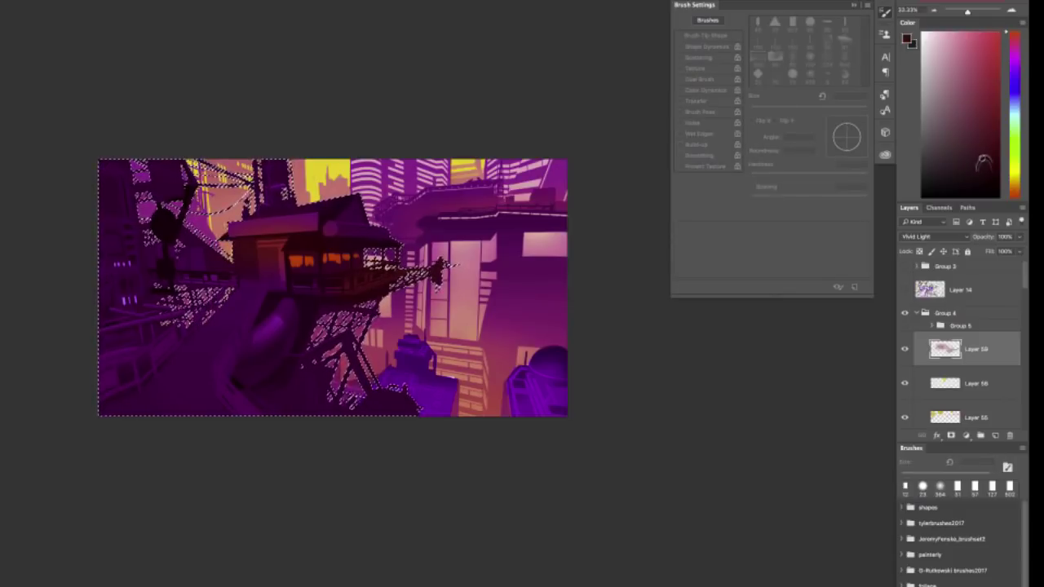
pyautogui.moveTo(204, 189); pyautogui.dragTo(205, 190)
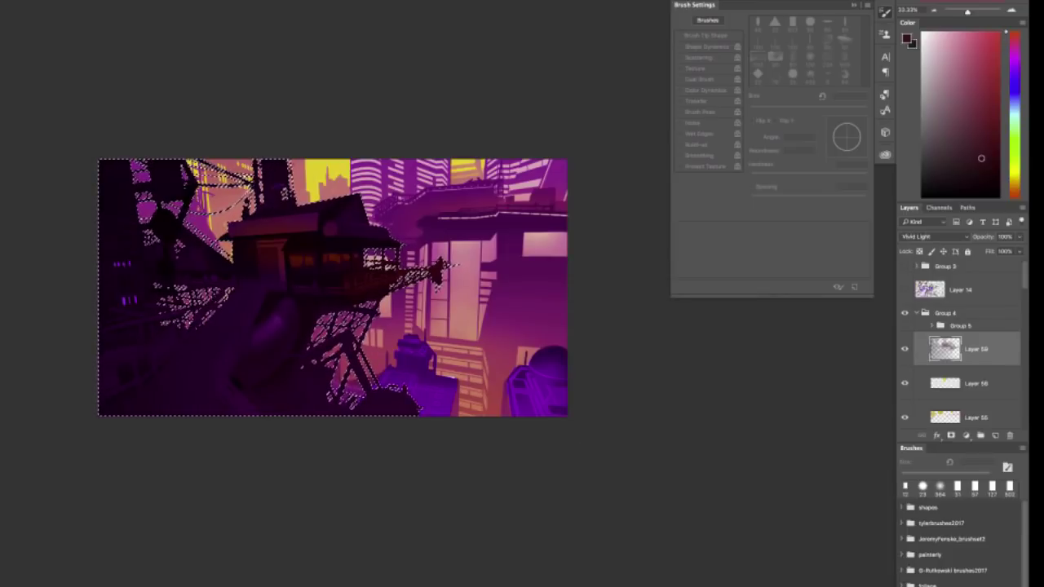
pyautogui.hotkey('ctrl', 'z')
pyautogui.moveTo(70, 121); pyautogui.dragTo(424, 303)
pyautogui.hotkey('ctrl', 'z')
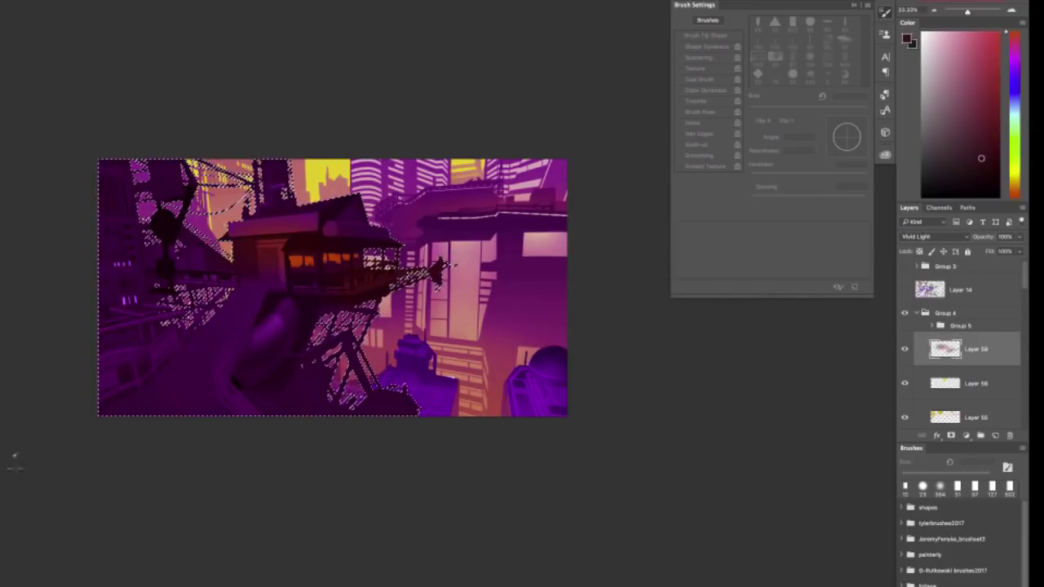
pyautogui.hotkey('ctrl', 'z')
pyautogui.hotkey('ctrl', 'z')
pyautogui.hotkey('ctrl', 'z')
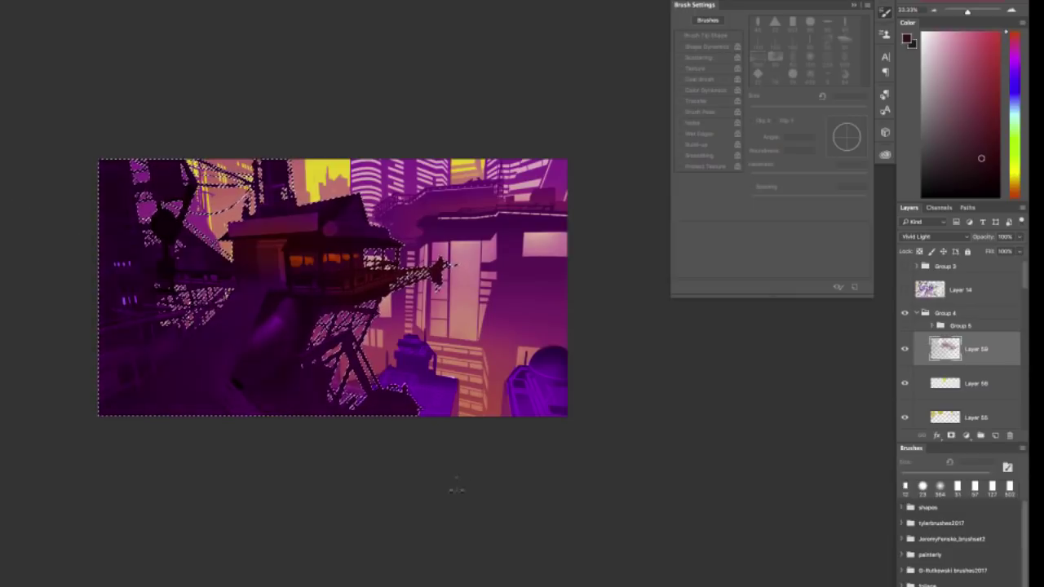
pyautogui.hotkey('ctrl', 'd')
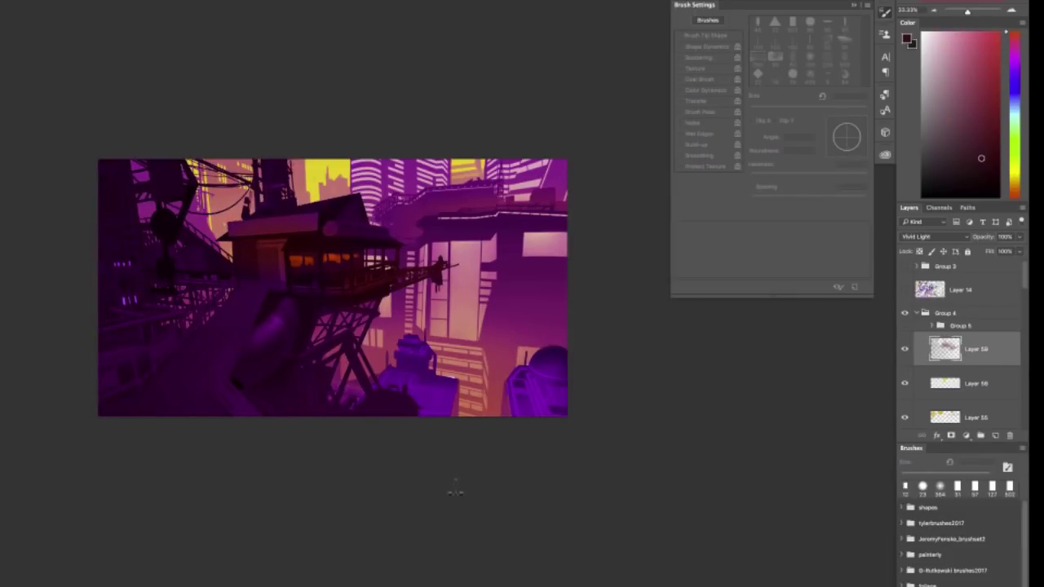